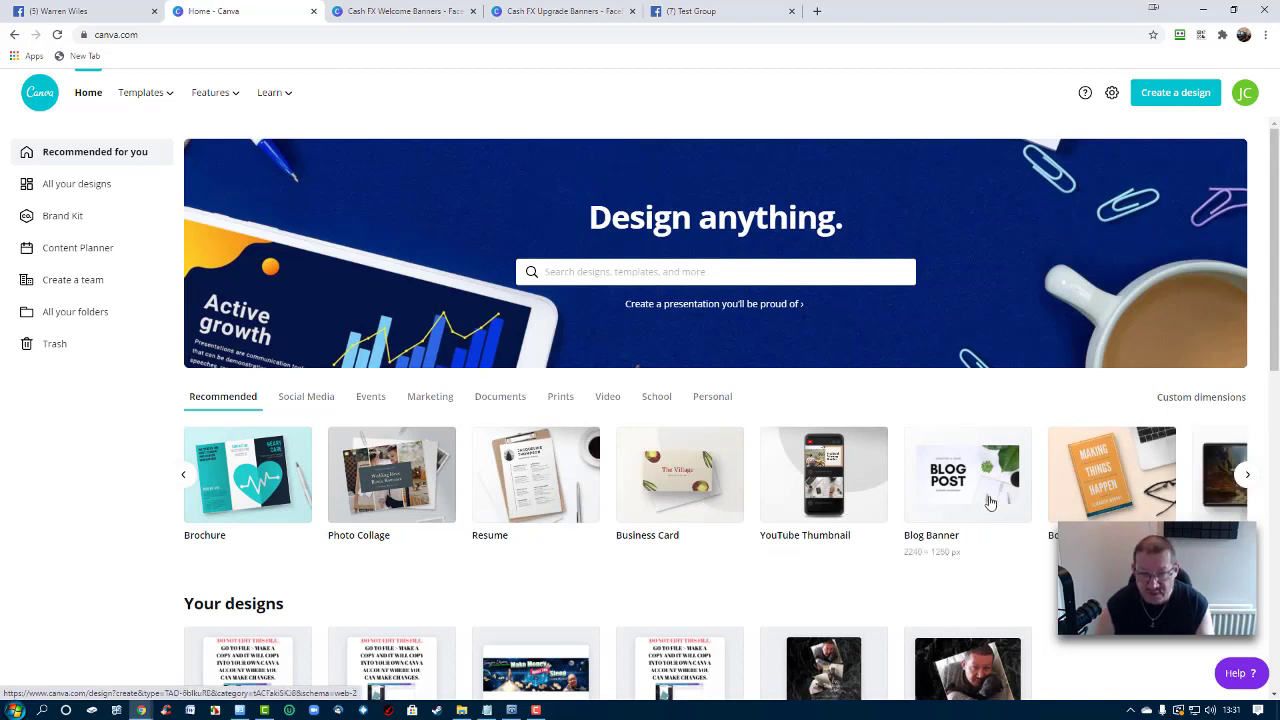
# Page through the Canva template categories
pyautogui.click(1250, 477)
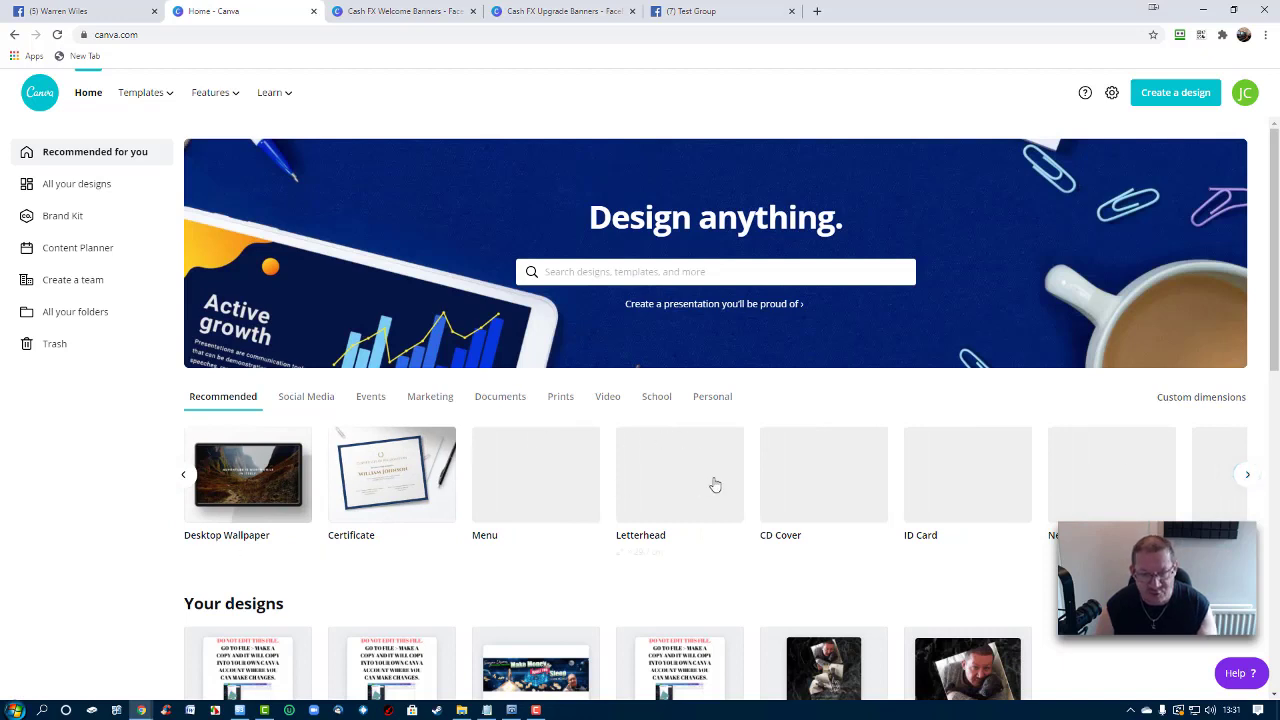
pyautogui.click(1249, 476)
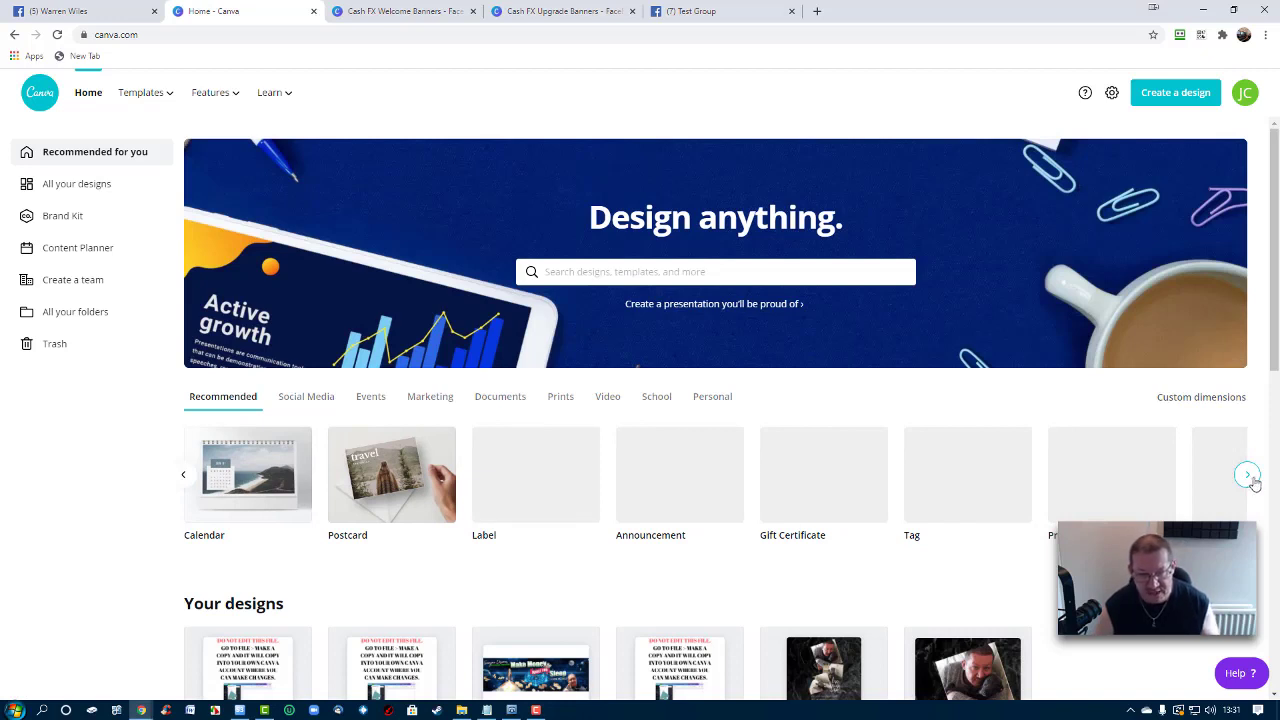
pyautogui.click(1253, 481)
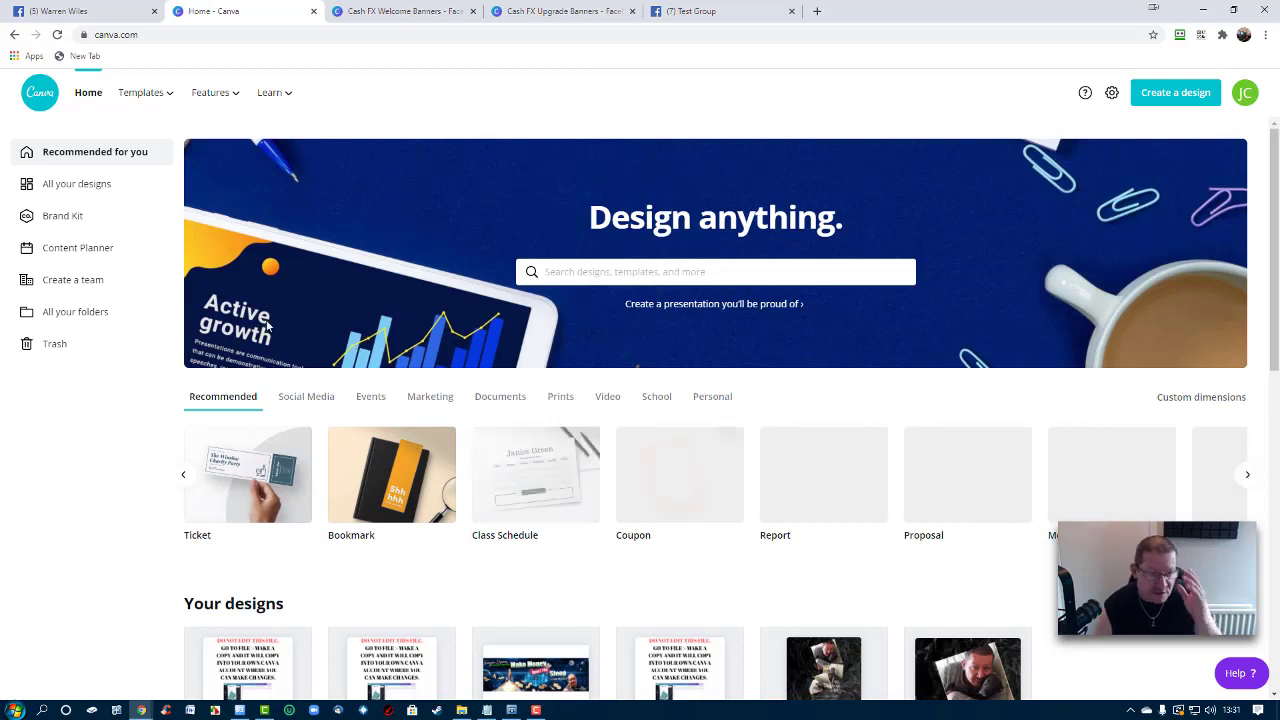
pyautogui.moveTo(269, 92)
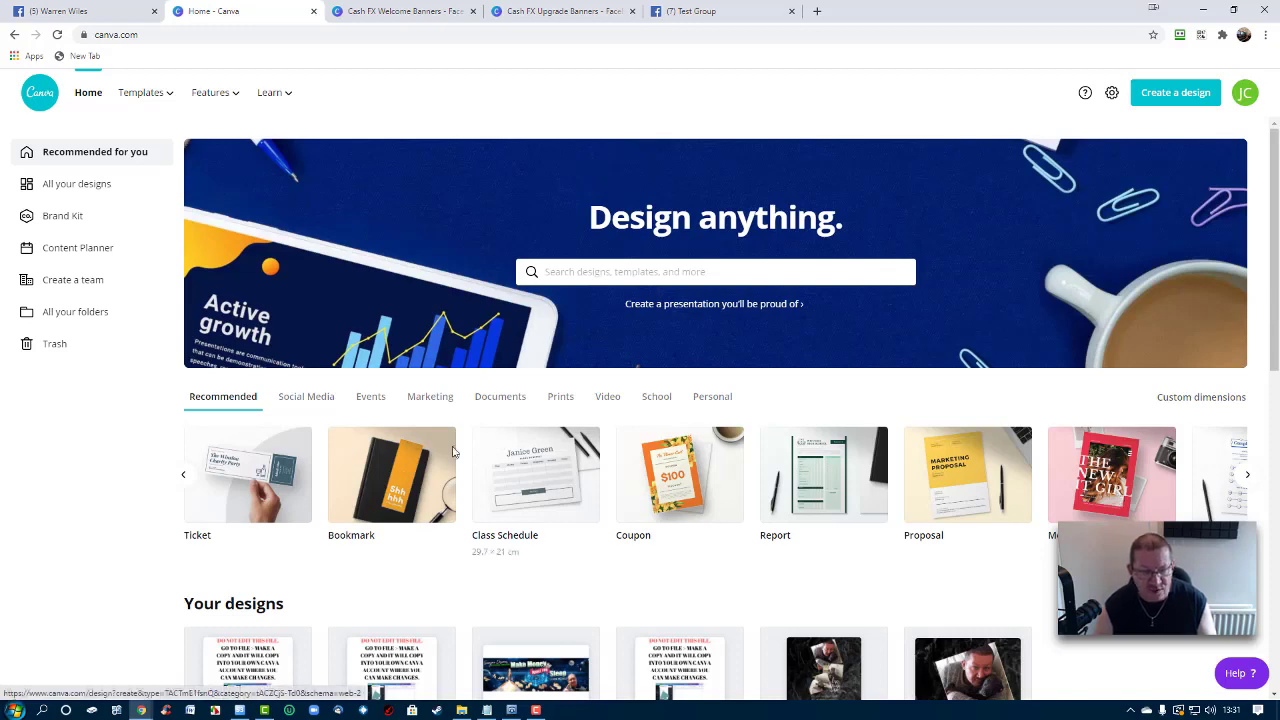
pyautogui.scroll(-1, 410, 457)
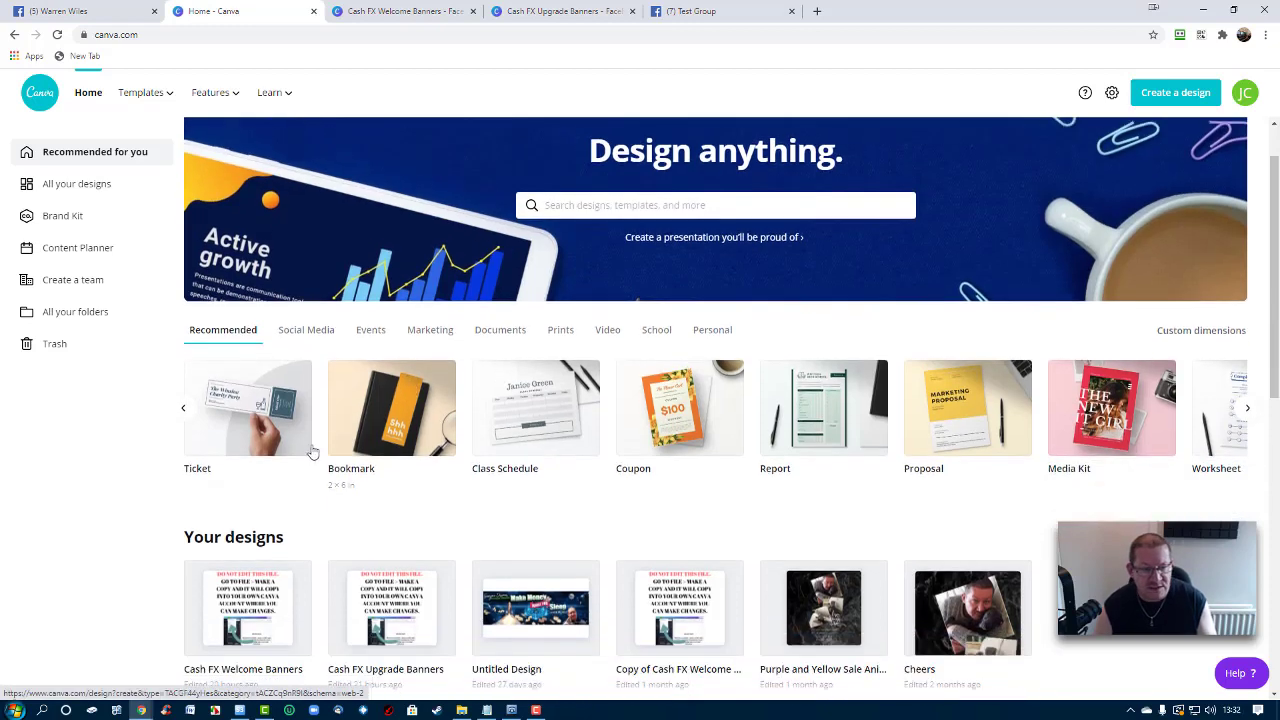
# Switch to the Cash FX Welcome Banners design and scroll to page 2 and back to page 1
pyautogui.click(402, 12)
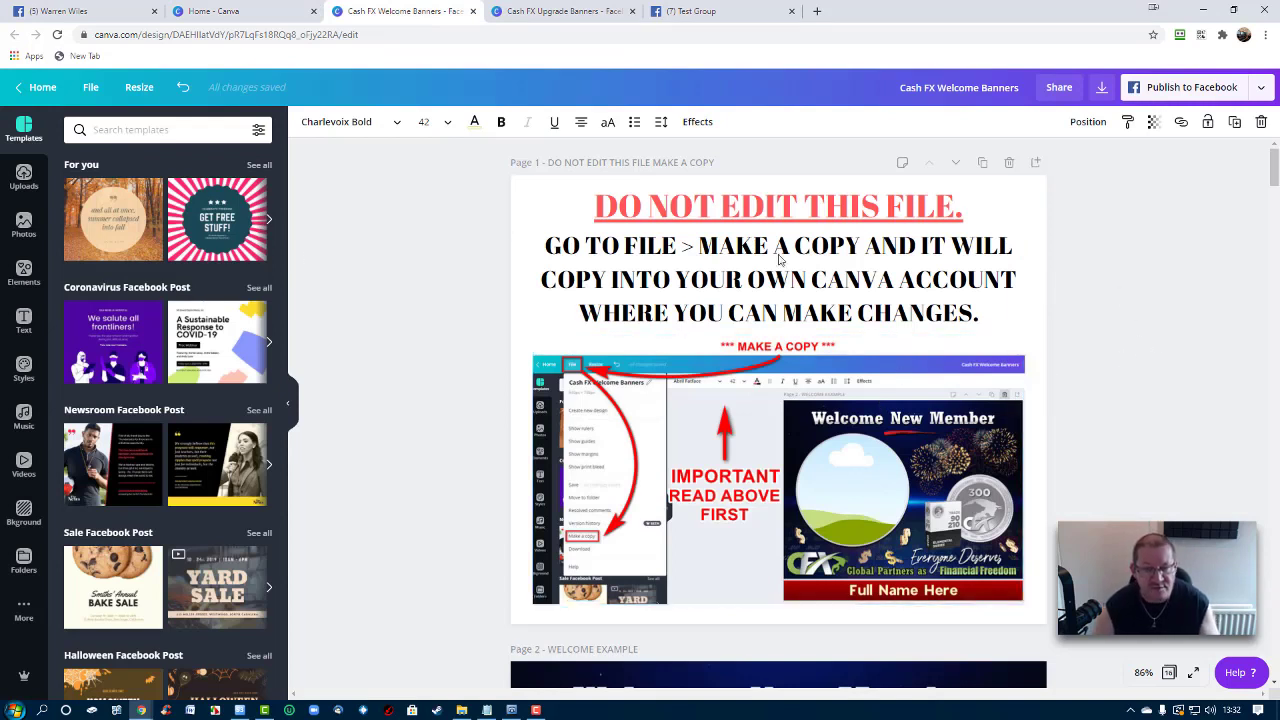
pyautogui.scroll(-4, 1205, 445)
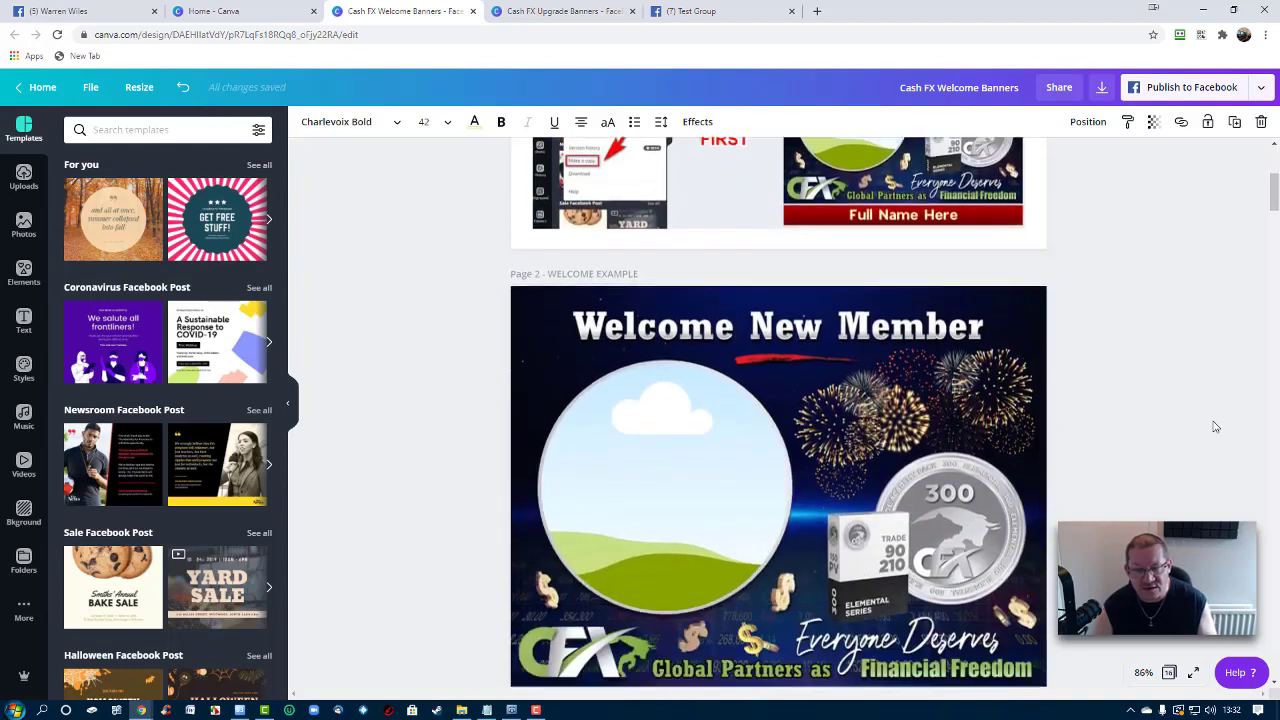
pyautogui.scroll(-1, 781, 388)
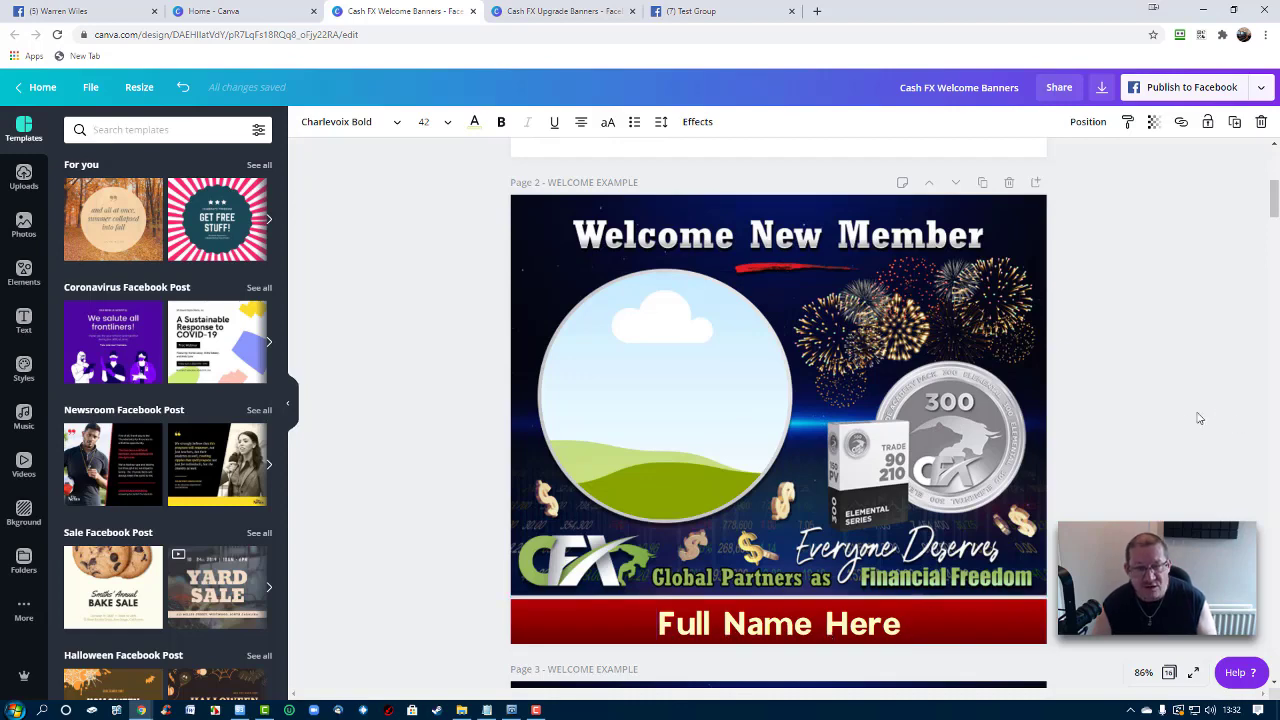
pyautogui.scroll(5, 1192, 371)
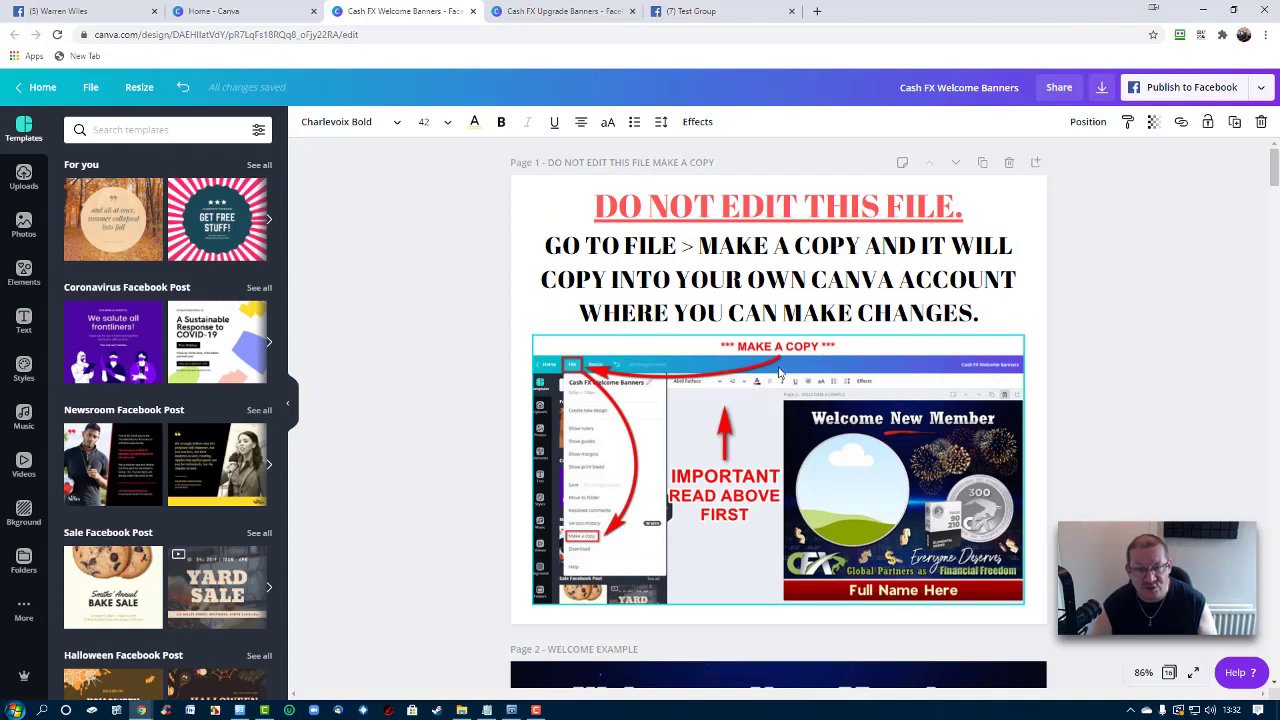
pyautogui.click(89, 88)
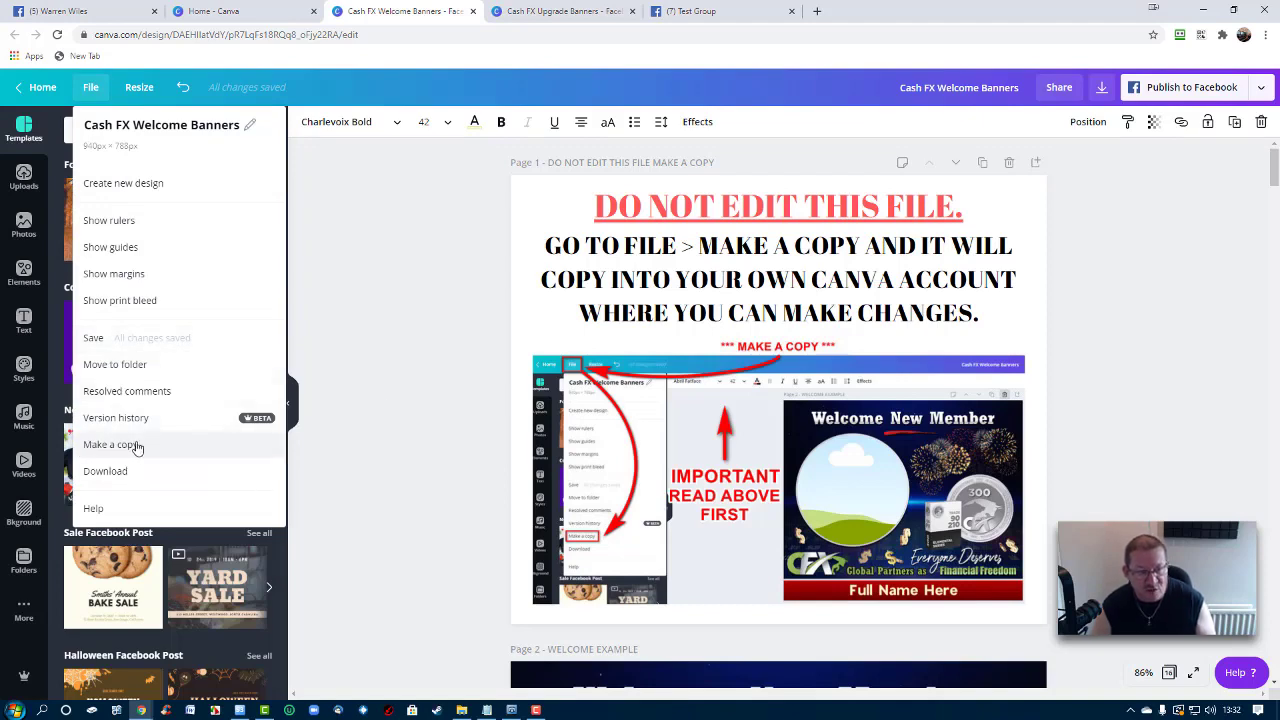
pyautogui.click(1135, 207)
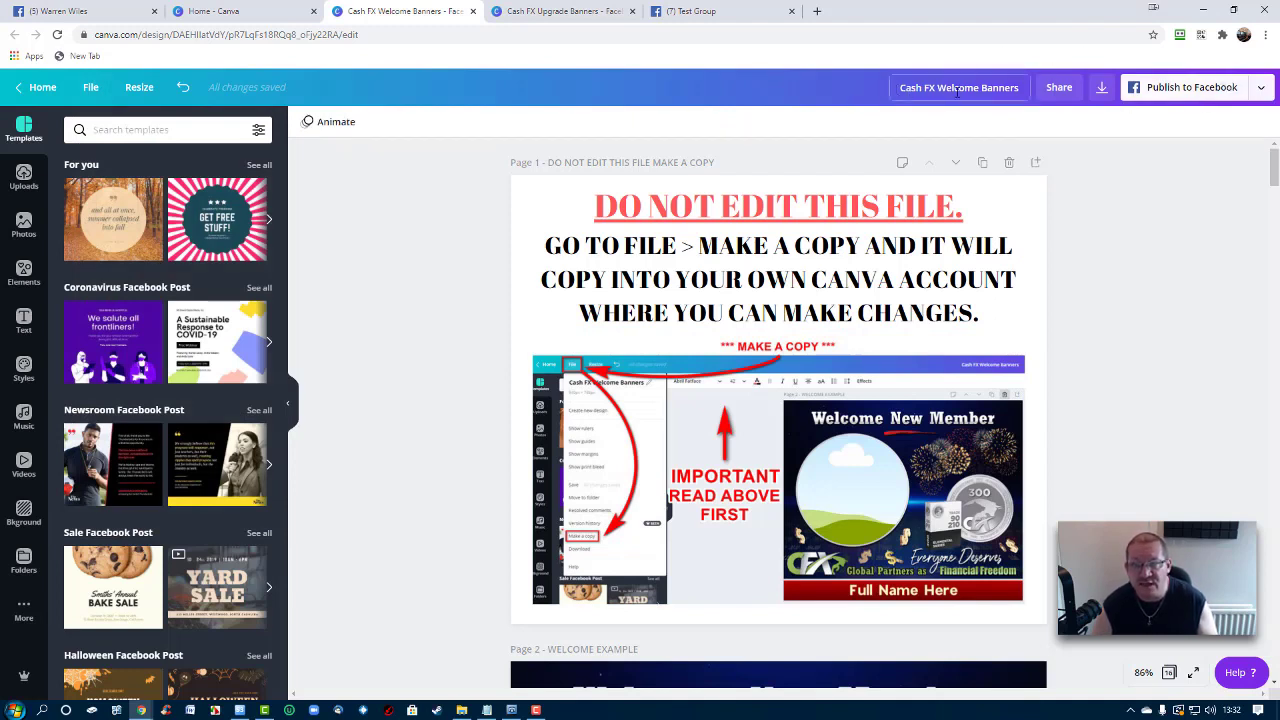
pyautogui.click(901, 90)
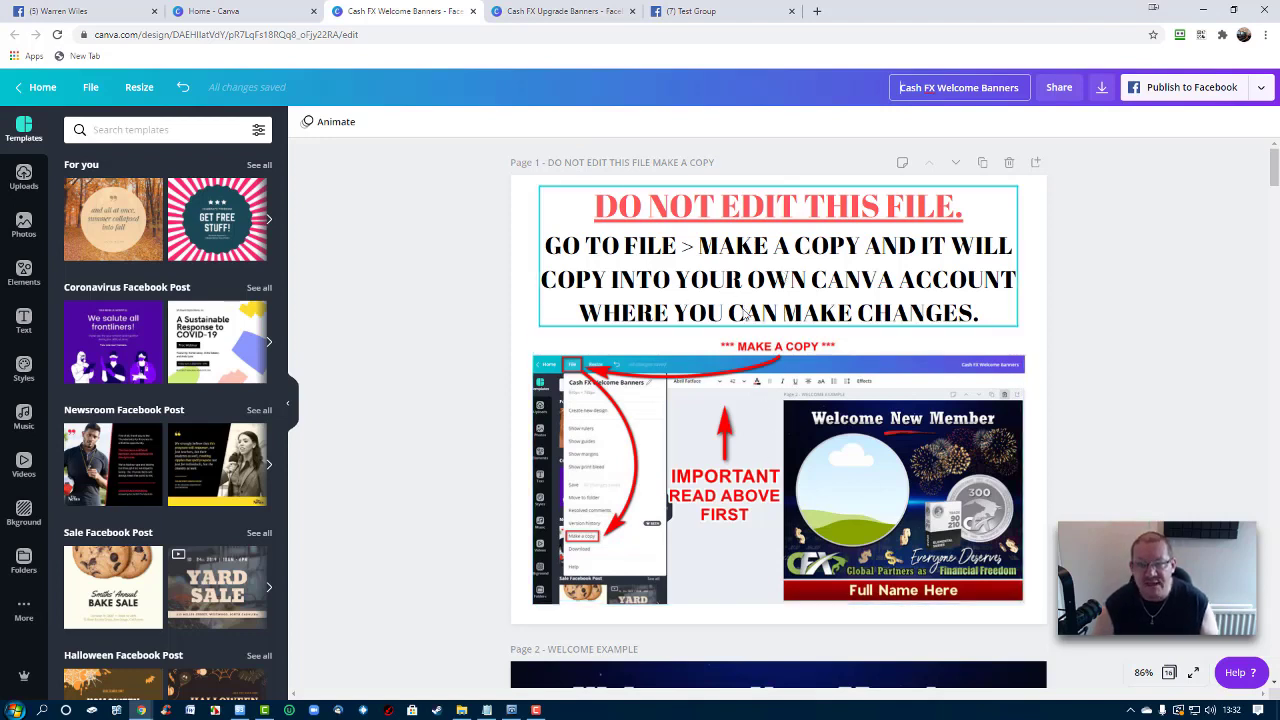
pyautogui.click(99, 94)
pyautogui.click(139, 87)
pyautogui.click(88, 87)
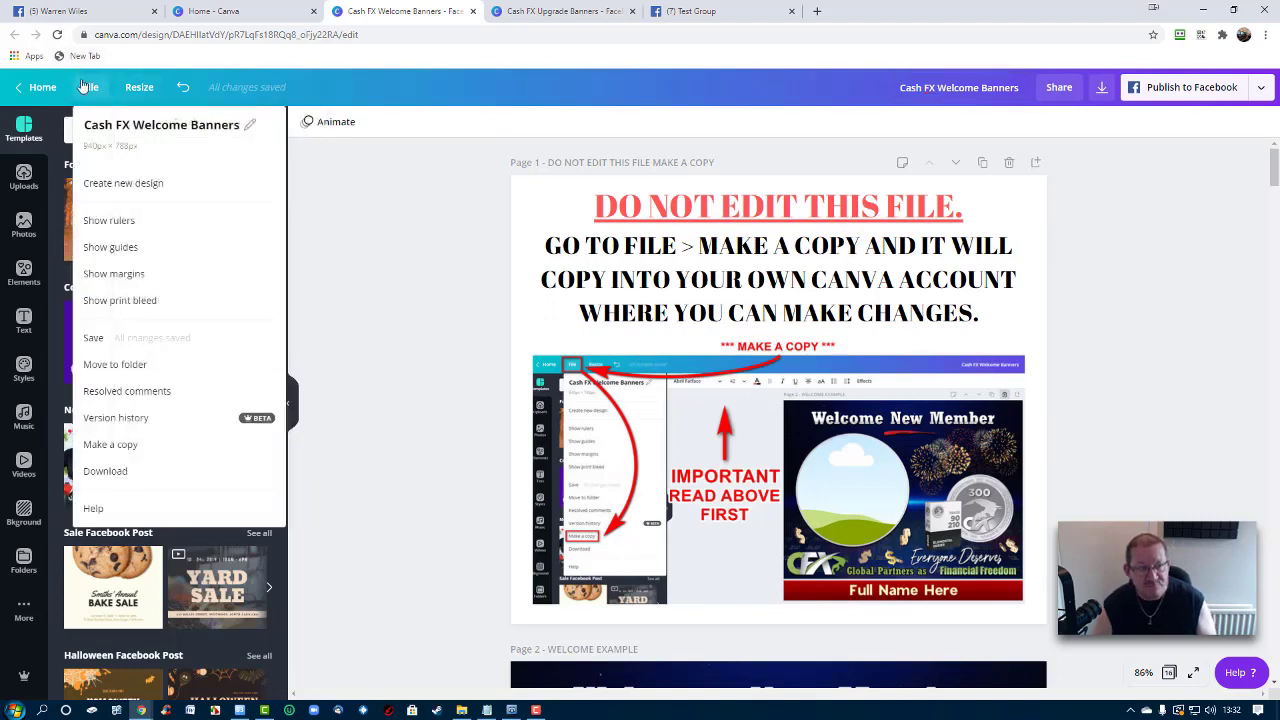
pyautogui.click(435, 279)
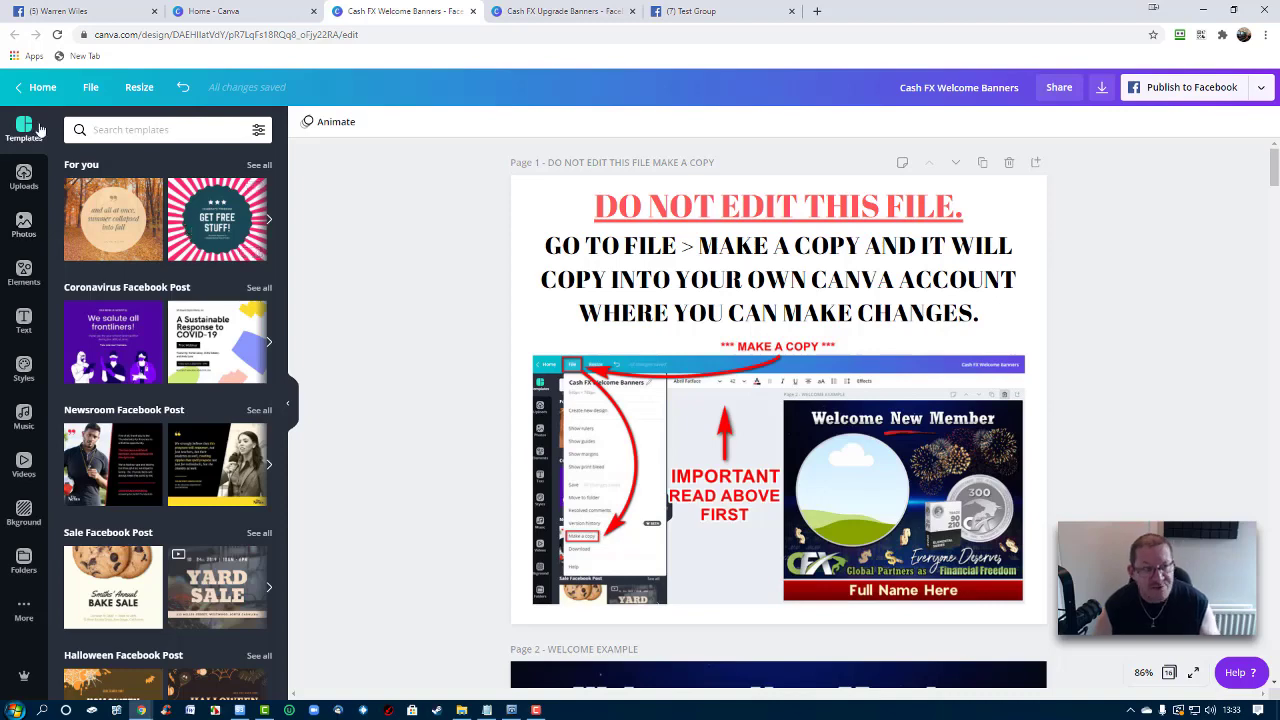
# Add the Facebook integration to the side panel from Apps and Integrations
pyautogui.click(24, 178)
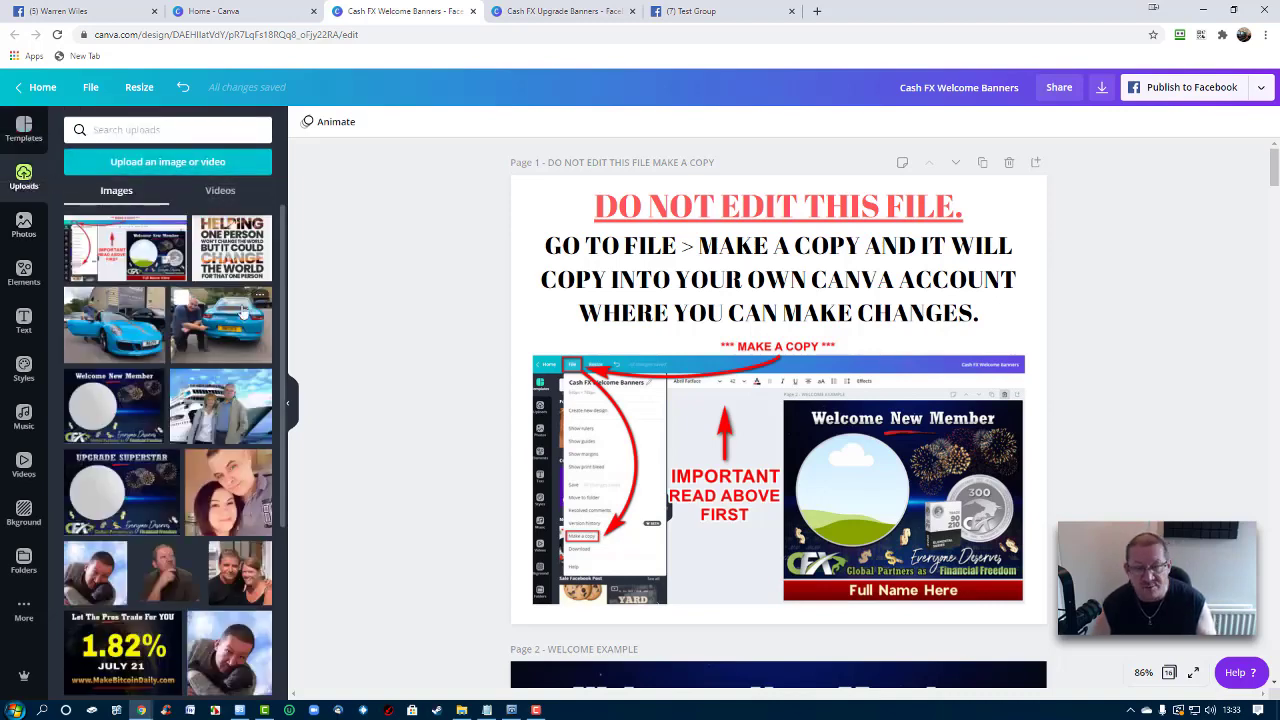
pyautogui.click(24, 610)
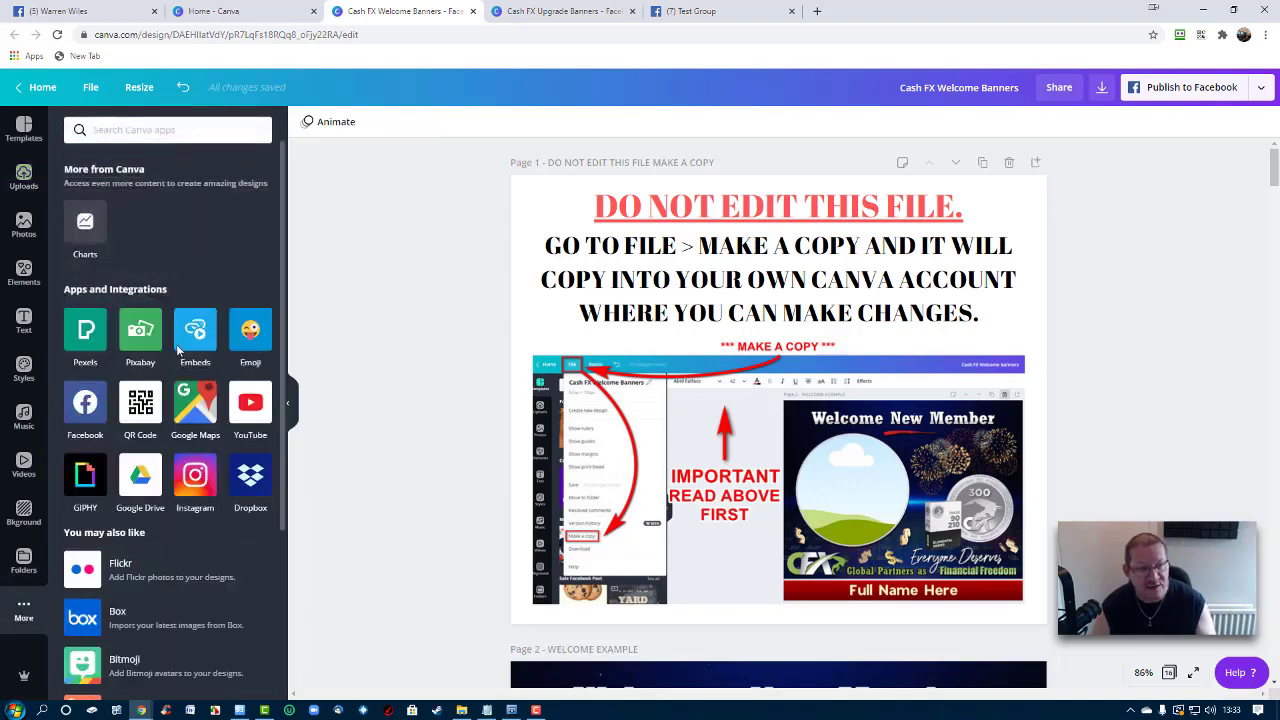
pyautogui.click(85, 405)
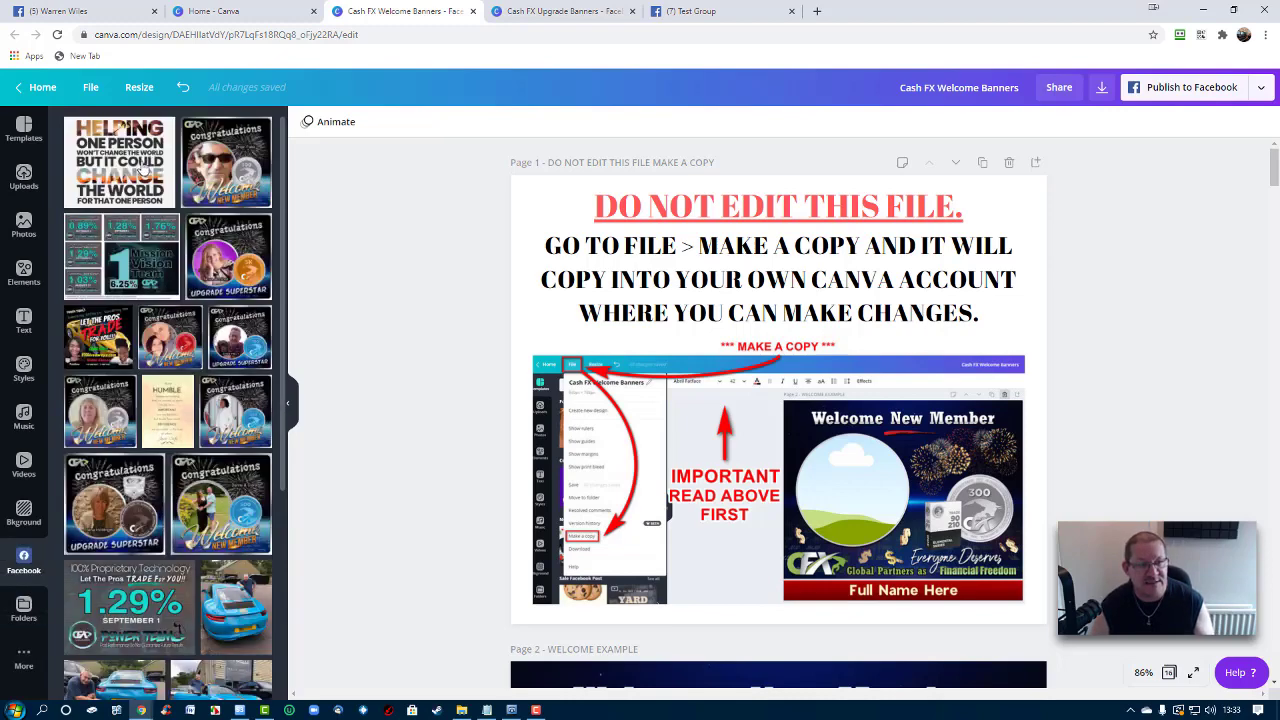
# Scroll through the Facebook images, then browse stock Photos with page 2 in view
pyautogui.scroll(-10, 230, 270)
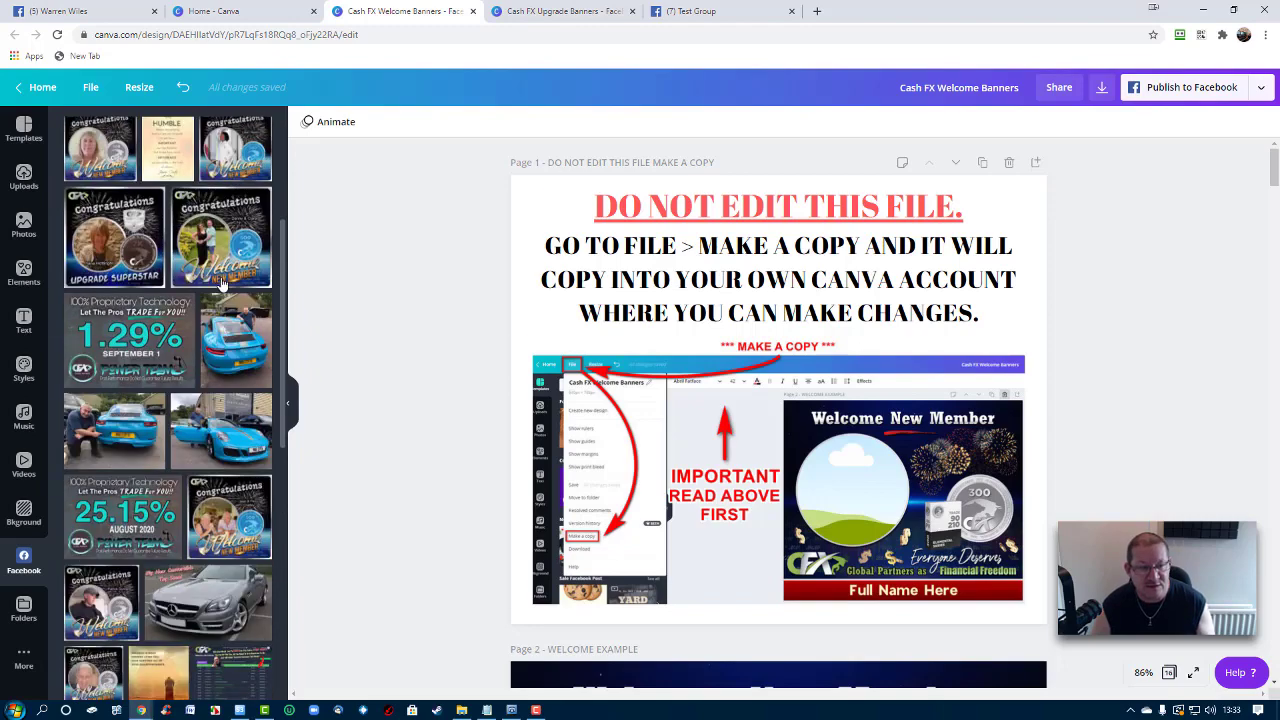
pyautogui.scroll(-15, 222, 289)
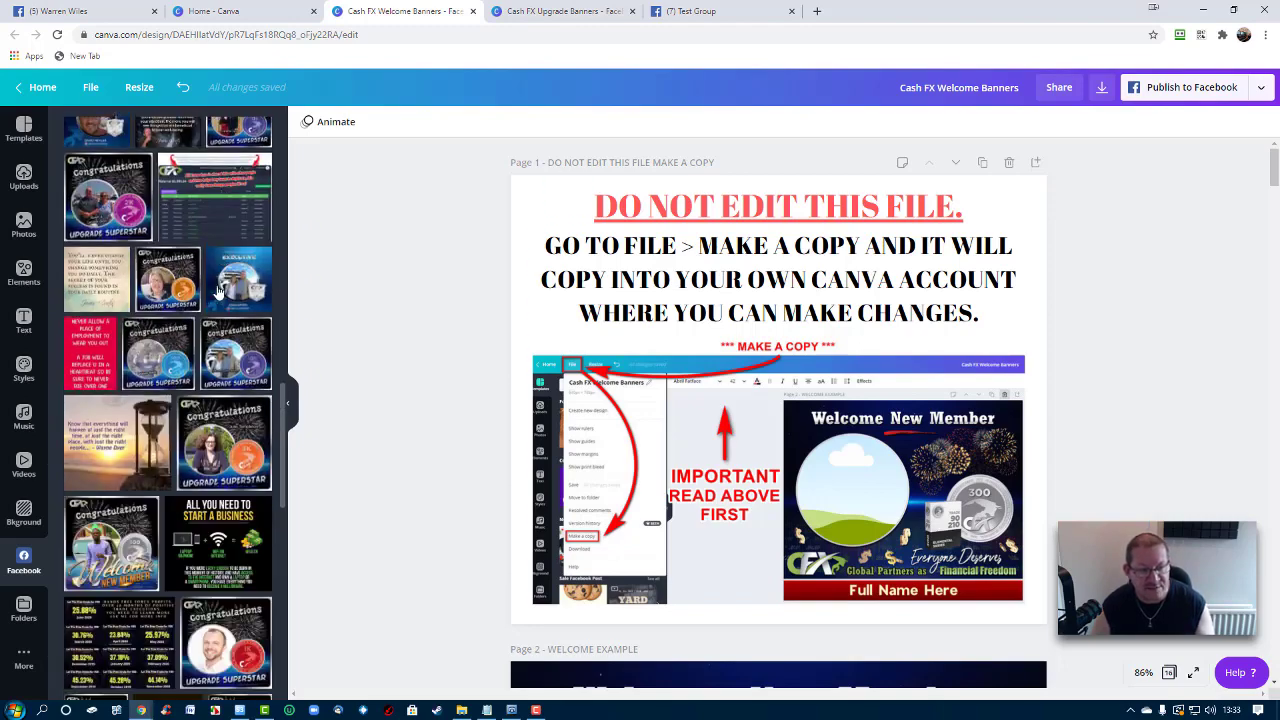
pyautogui.scroll(-8, 215, 291)
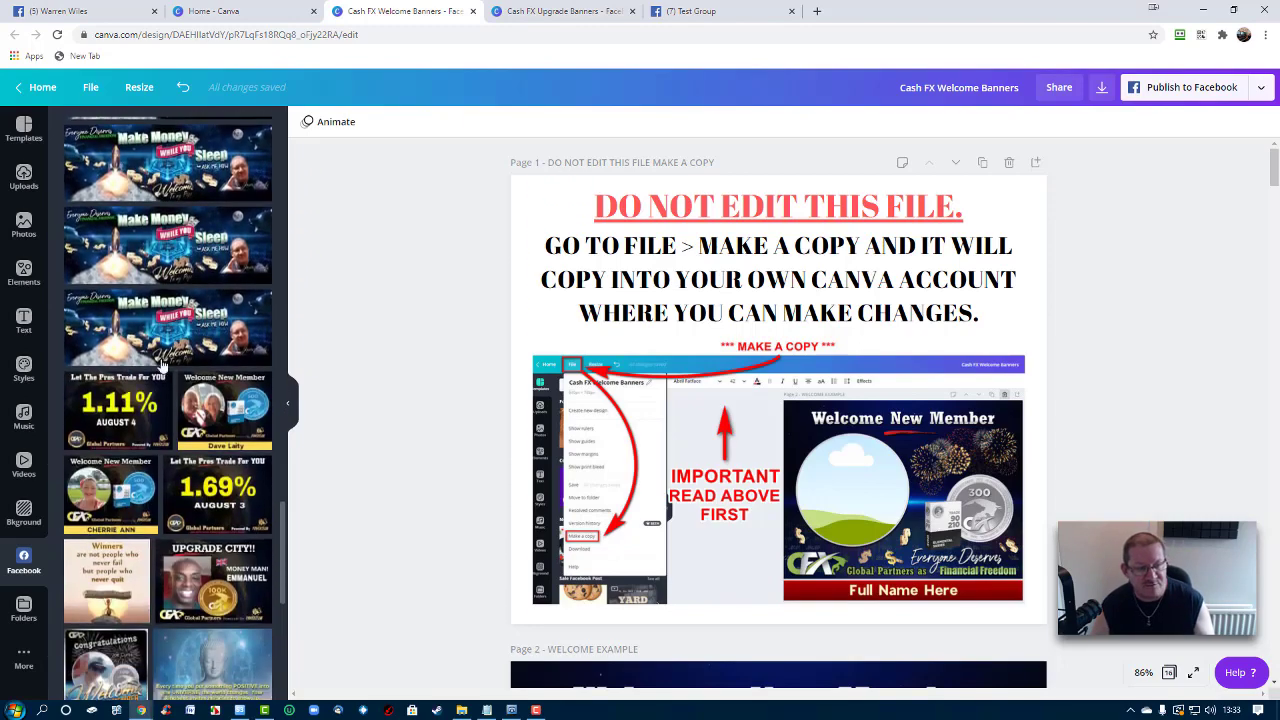
pyautogui.scroll(20, 88, 227)
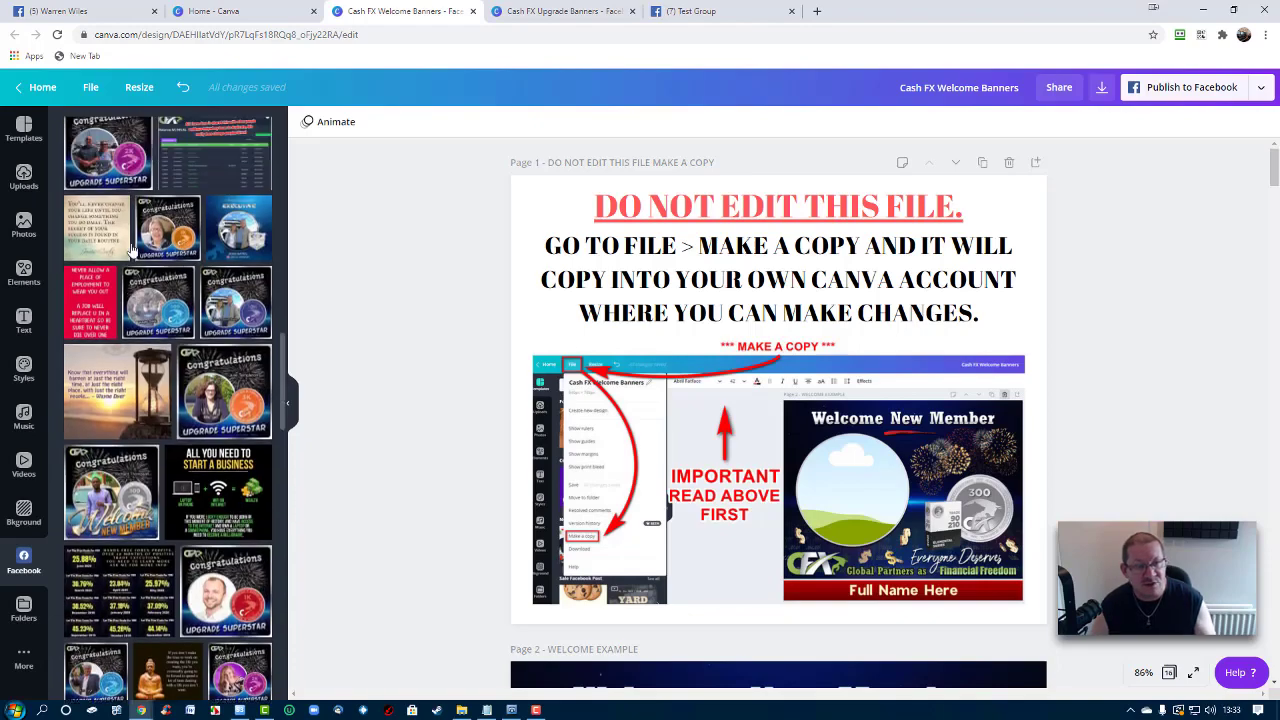
pyautogui.scroll(1, 88, 210)
pyautogui.click(24, 226)
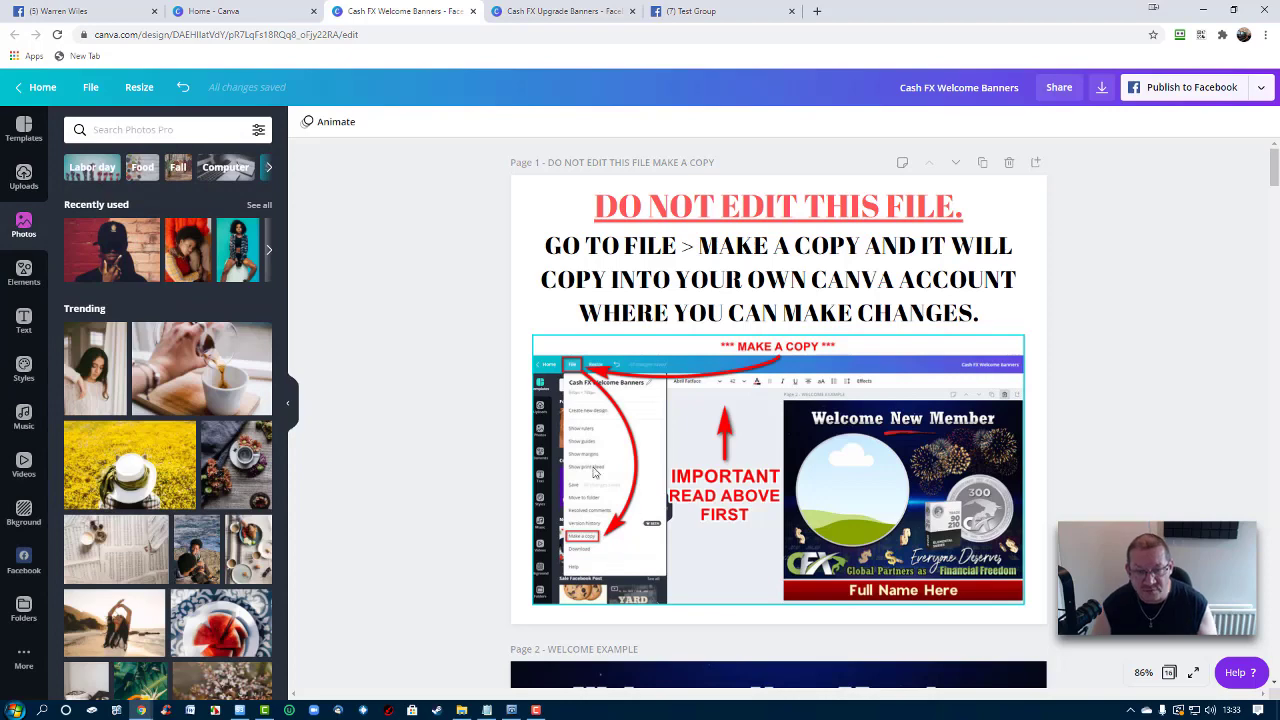
pyautogui.scroll(-5, 360, 389)
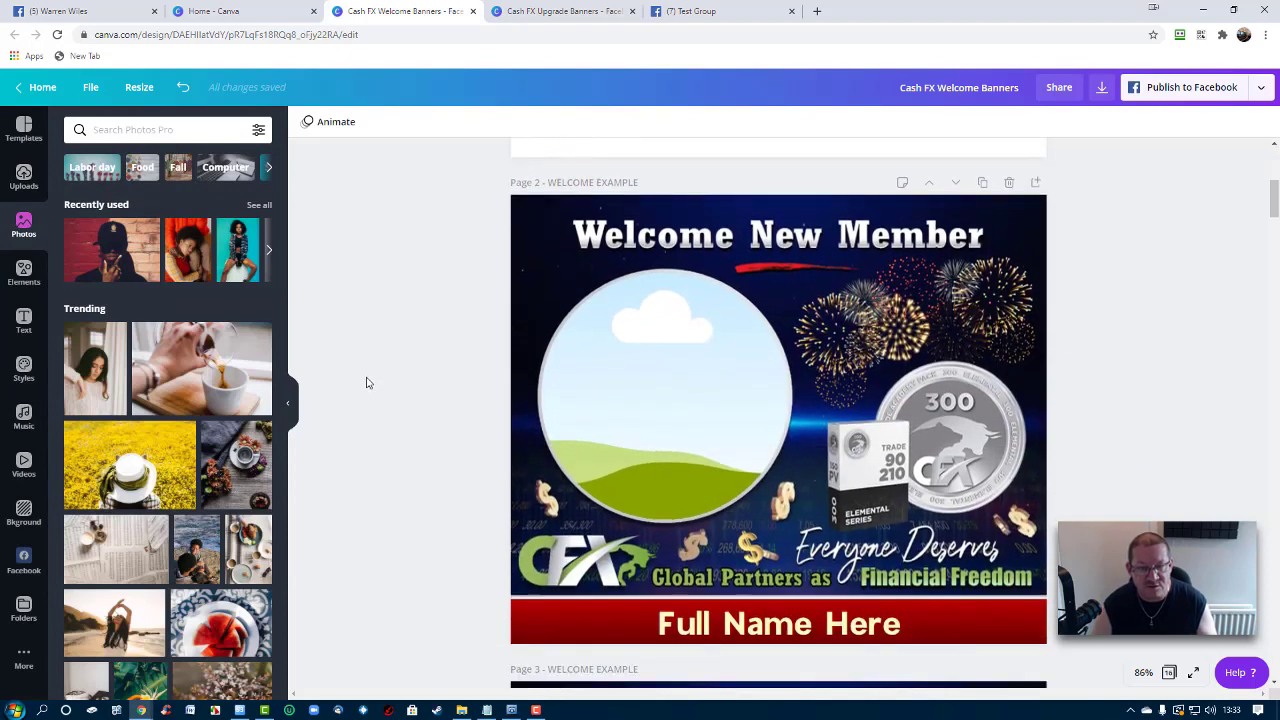
# Drop the uploaded couple photo into the circle frame of page 2's Welcome New Member banner
pyautogui.click(24, 177)
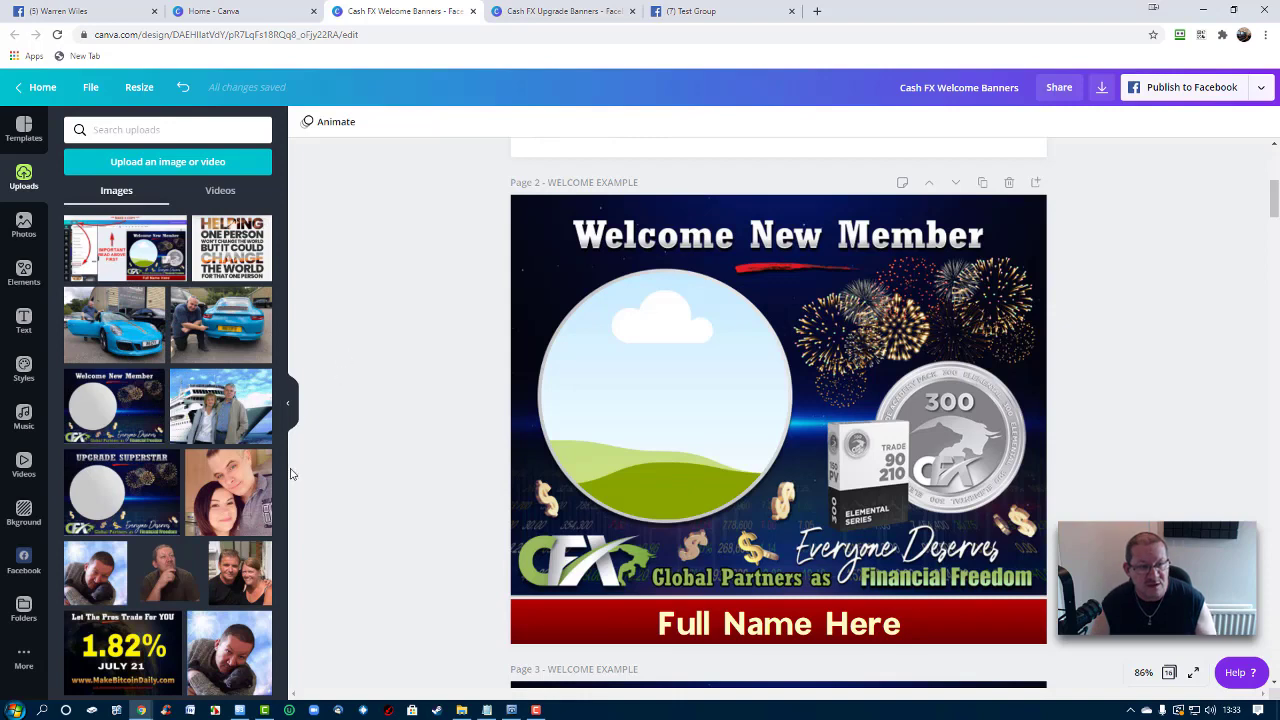
pyautogui.moveTo(236, 585); pyautogui.dragTo(559, 417)
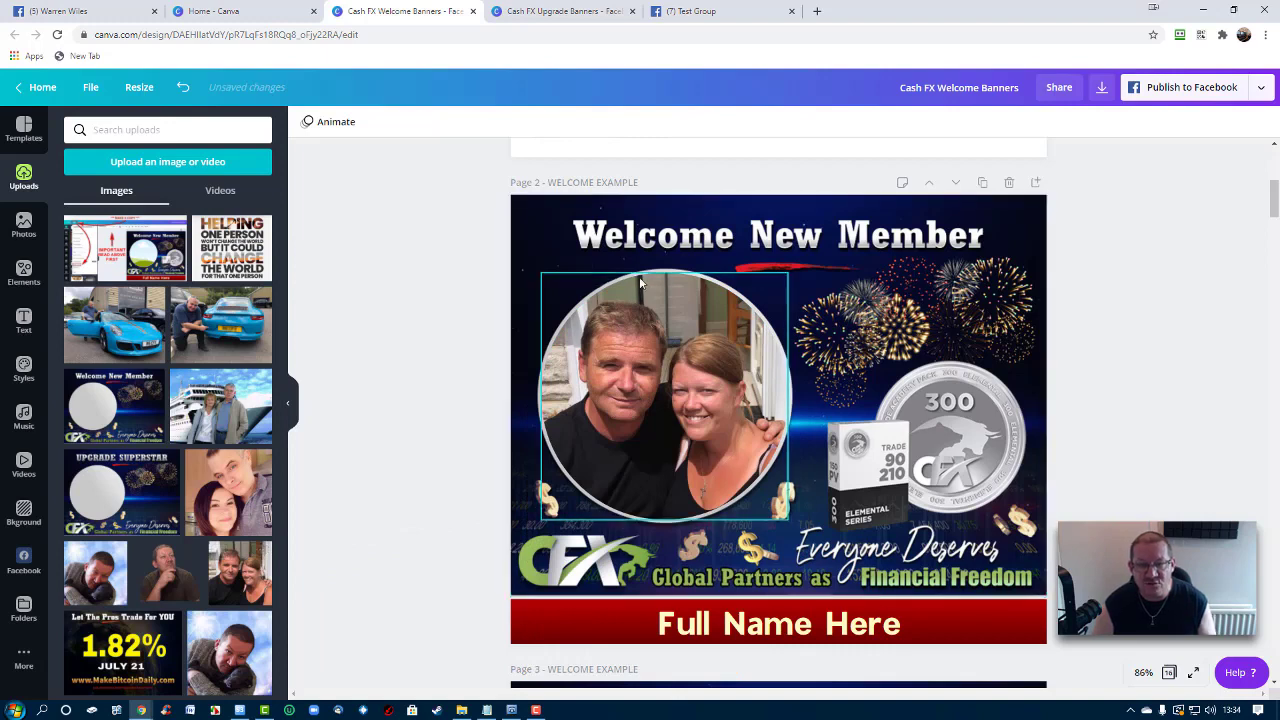
pyautogui.click(705, 628)
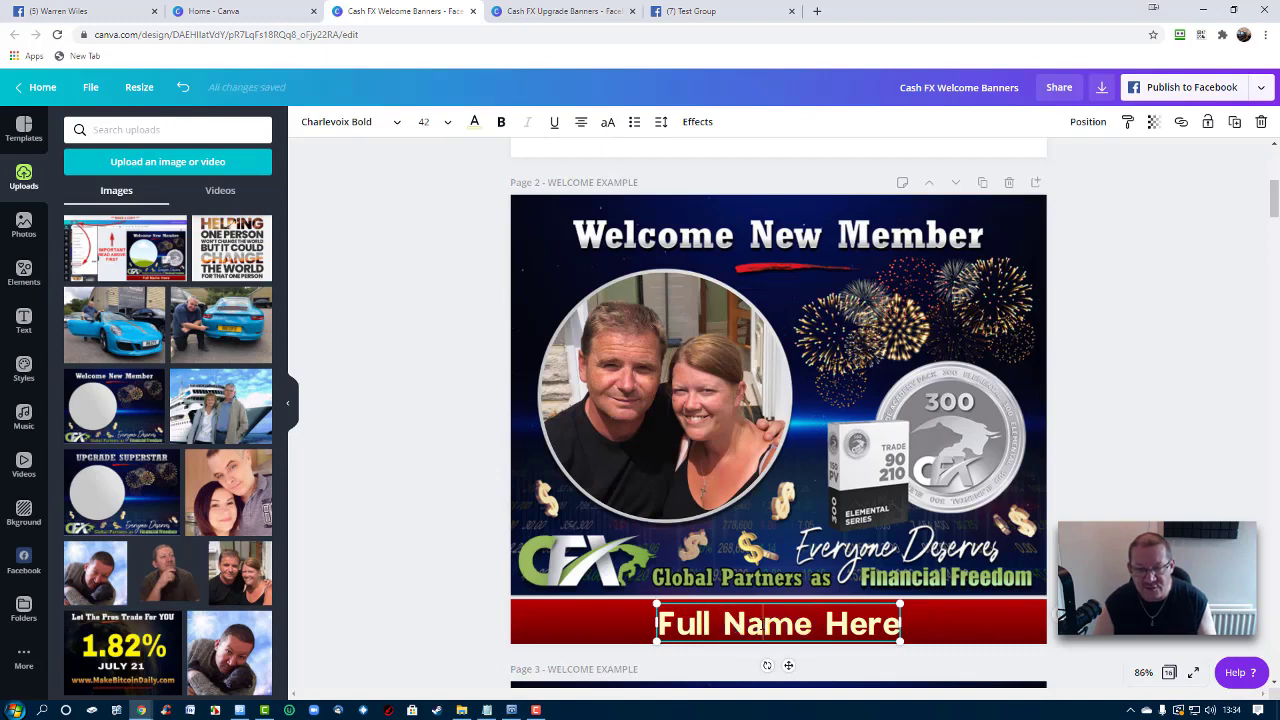
# Replace the 'Full Name Here' placeholder with the couple's full names
pyautogui.tripleClick(772, 624)
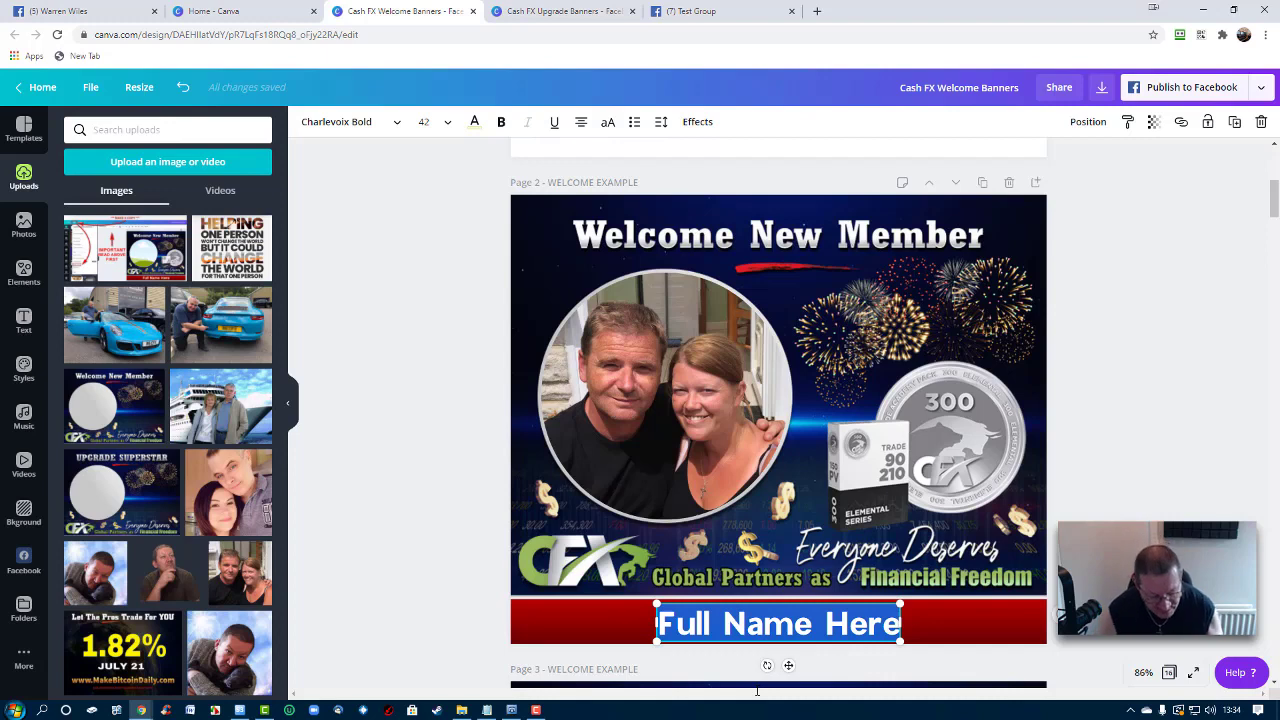
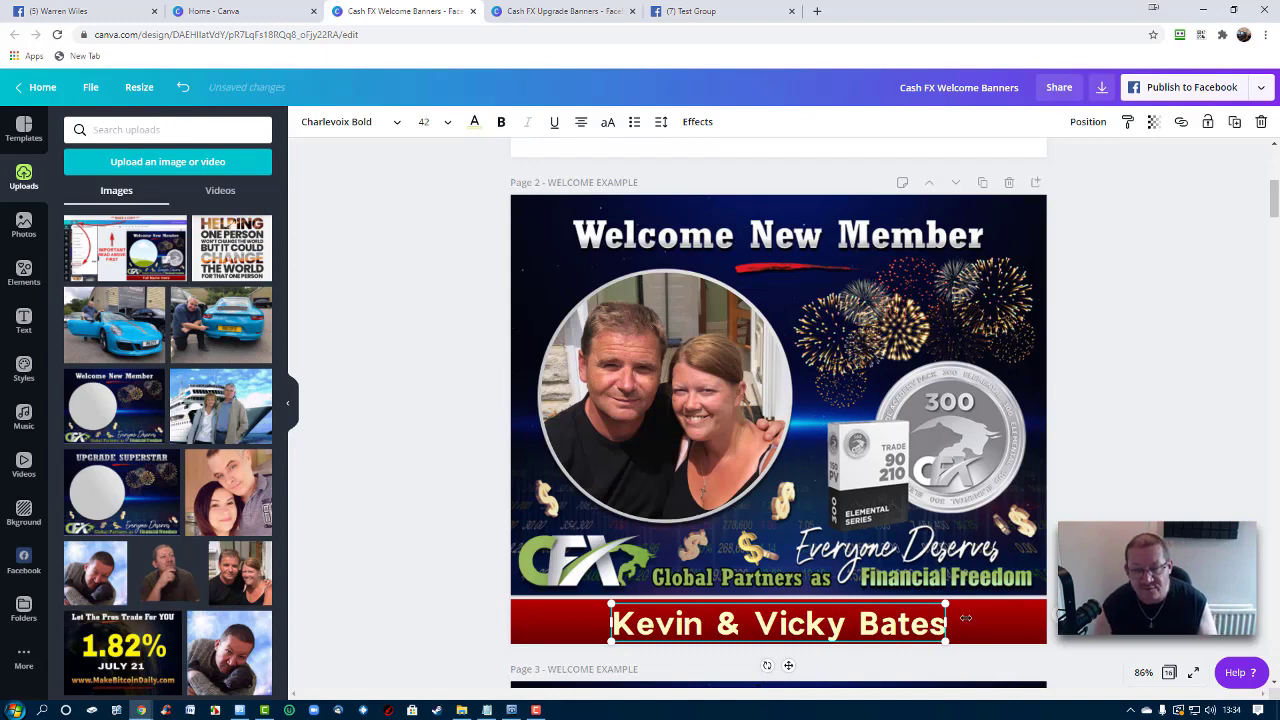
pyautogui.press('Escape')
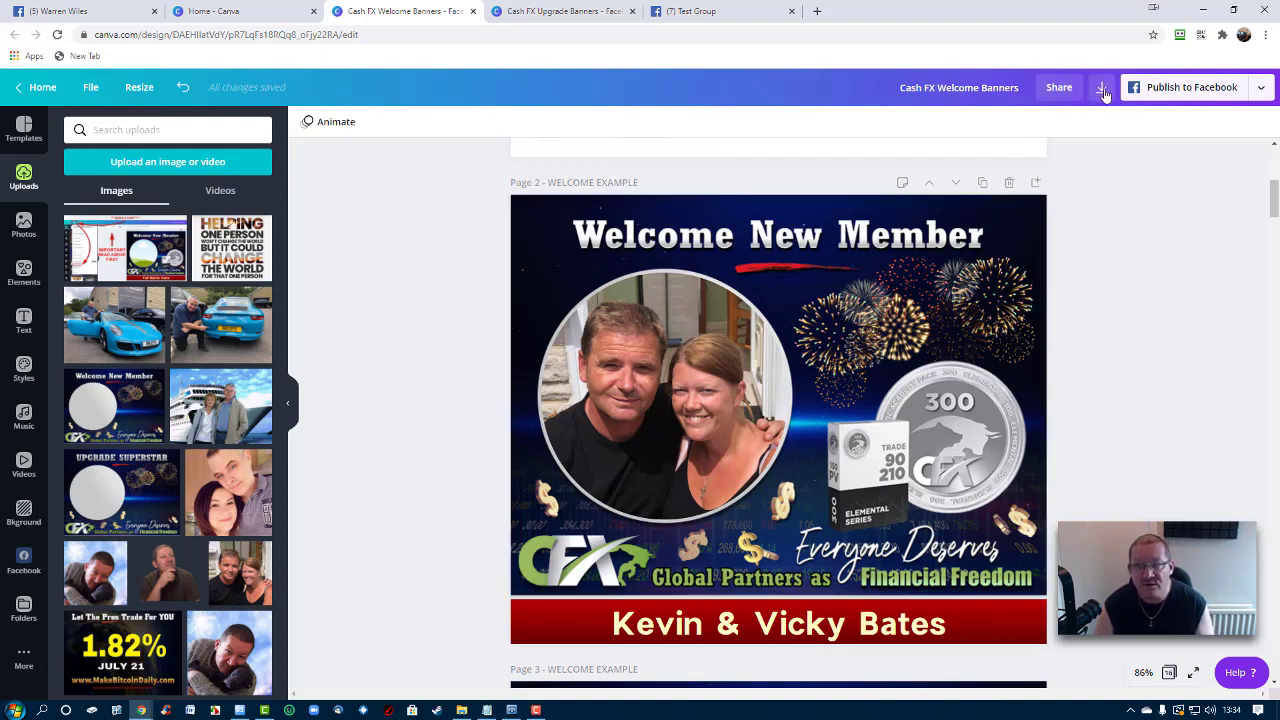
# Download only Page 2 of the design as a PNG and dismiss the saved-design message
pyautogui.click(1103, 90)
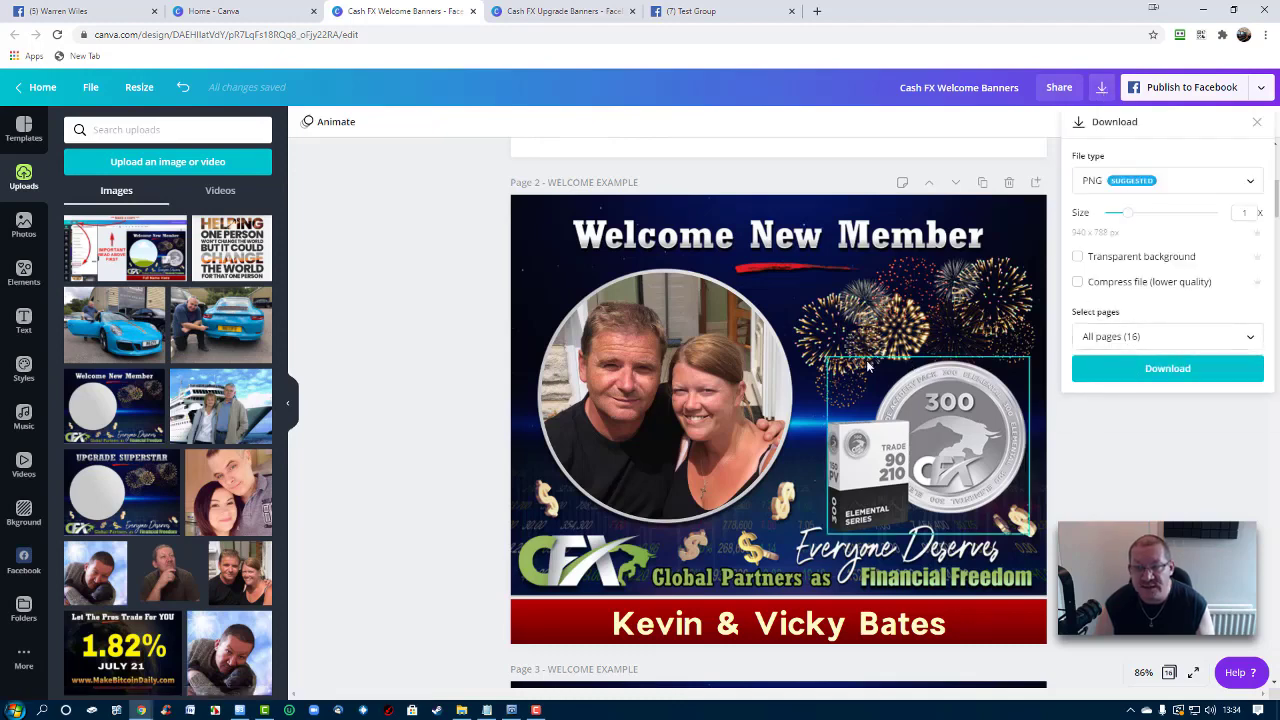
pyautogui.scroll(-5, 866, 366)
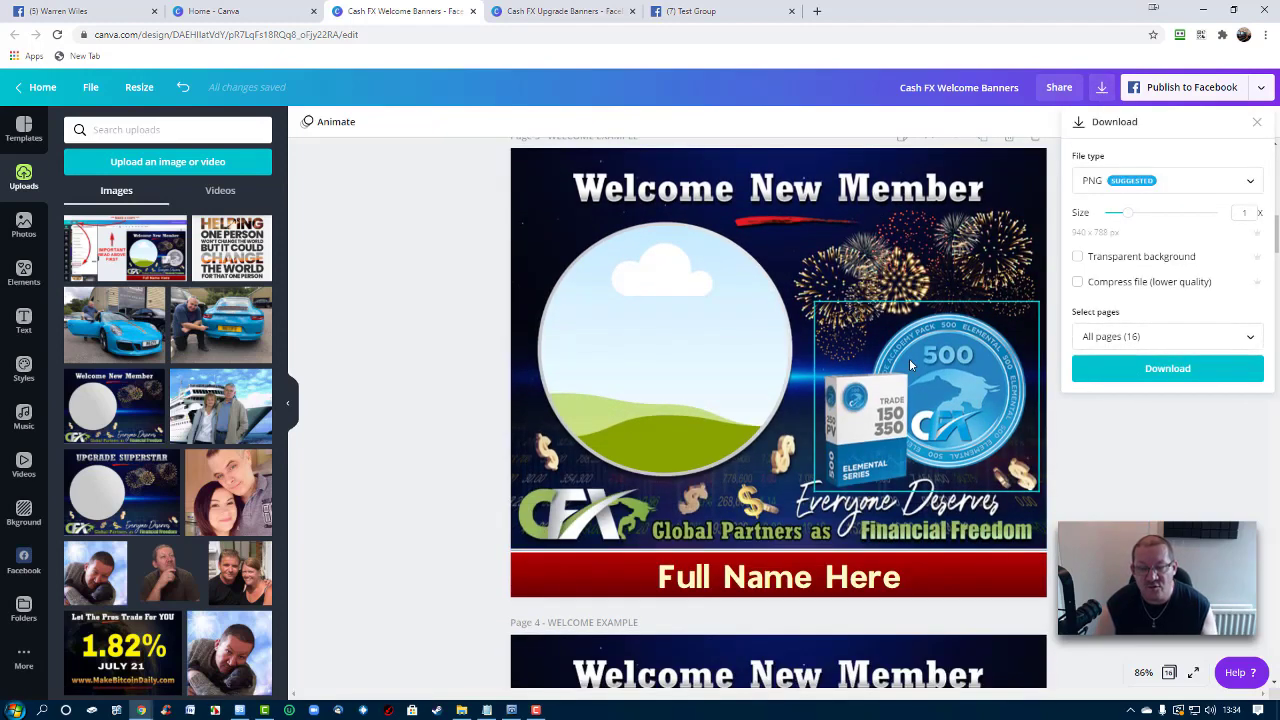
pyautogui.scroll(-5, 909, 358)
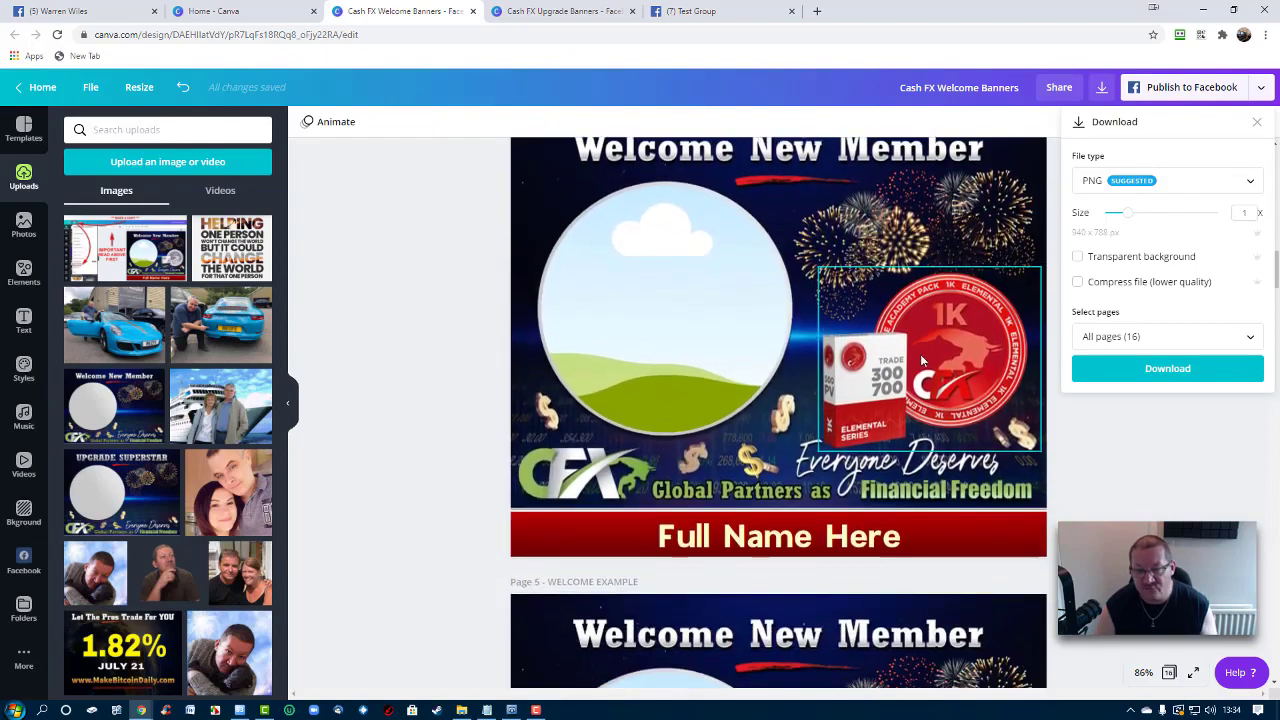
pyautogui.scroll(-5, 920, 354)
pyautogui.scroll(3, 938, 374)
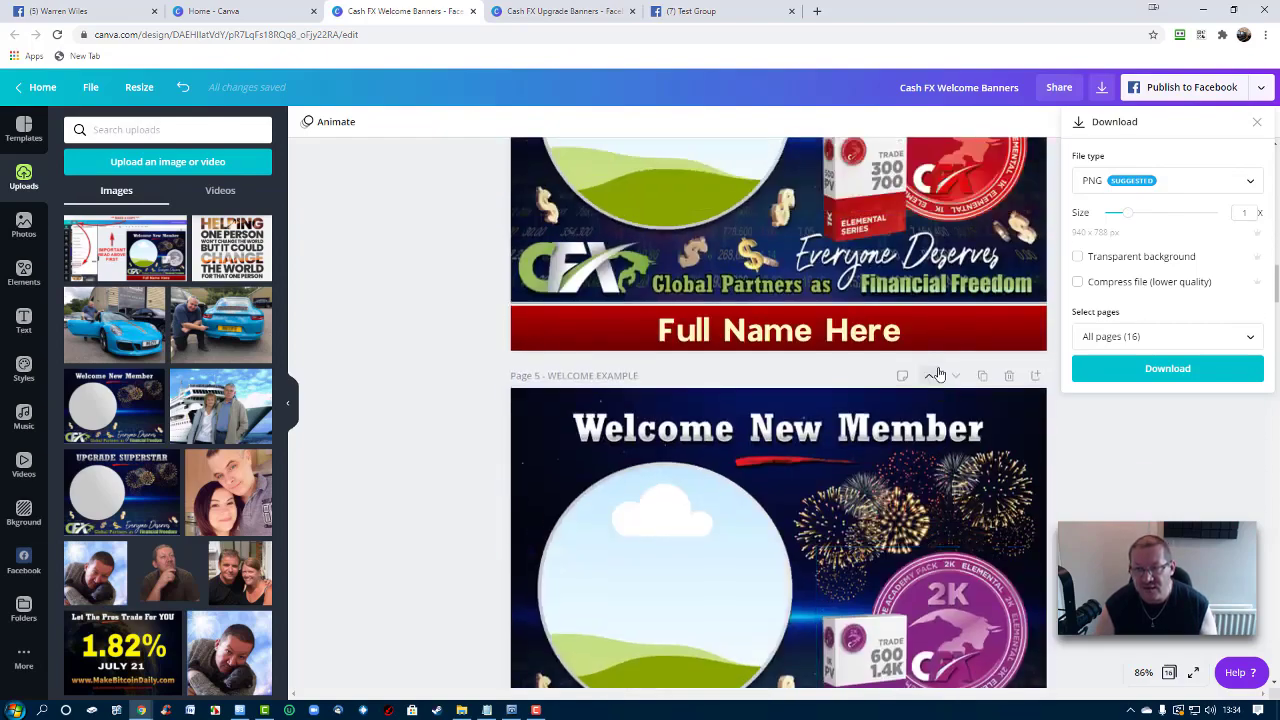
pyautogui.scroll(15, 938, 374)
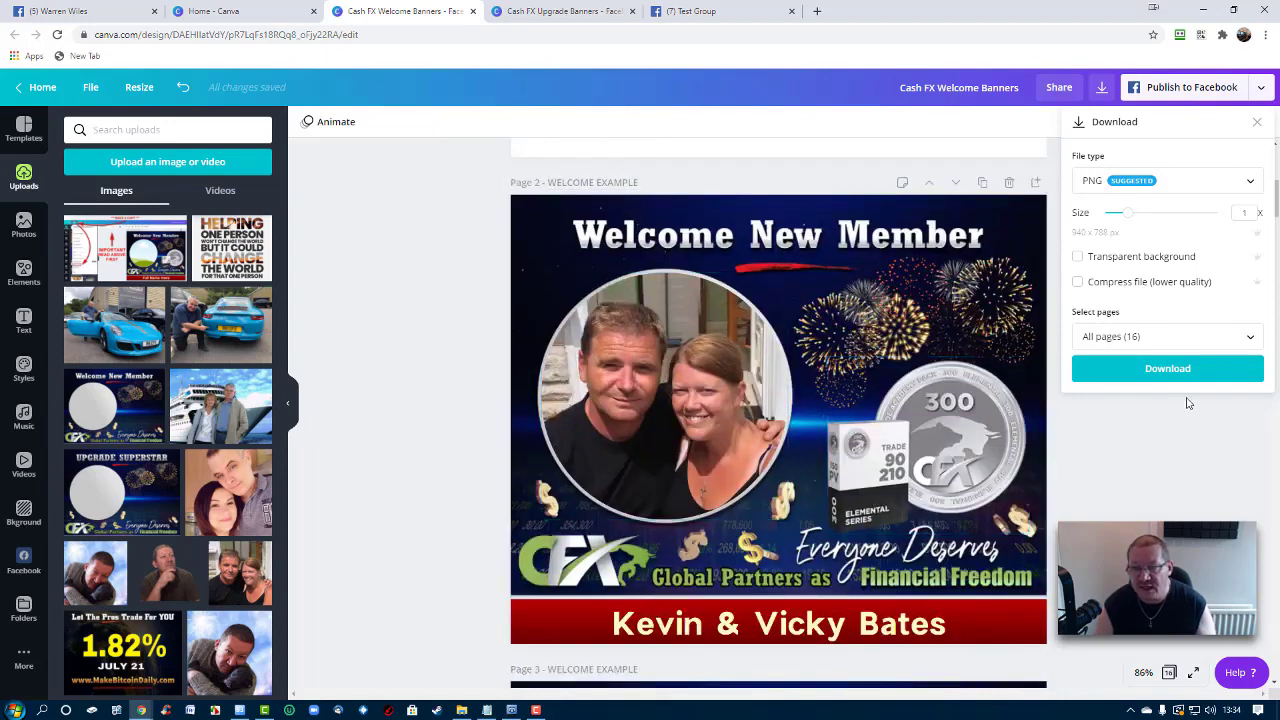
pyautogui.click(1144, 338)
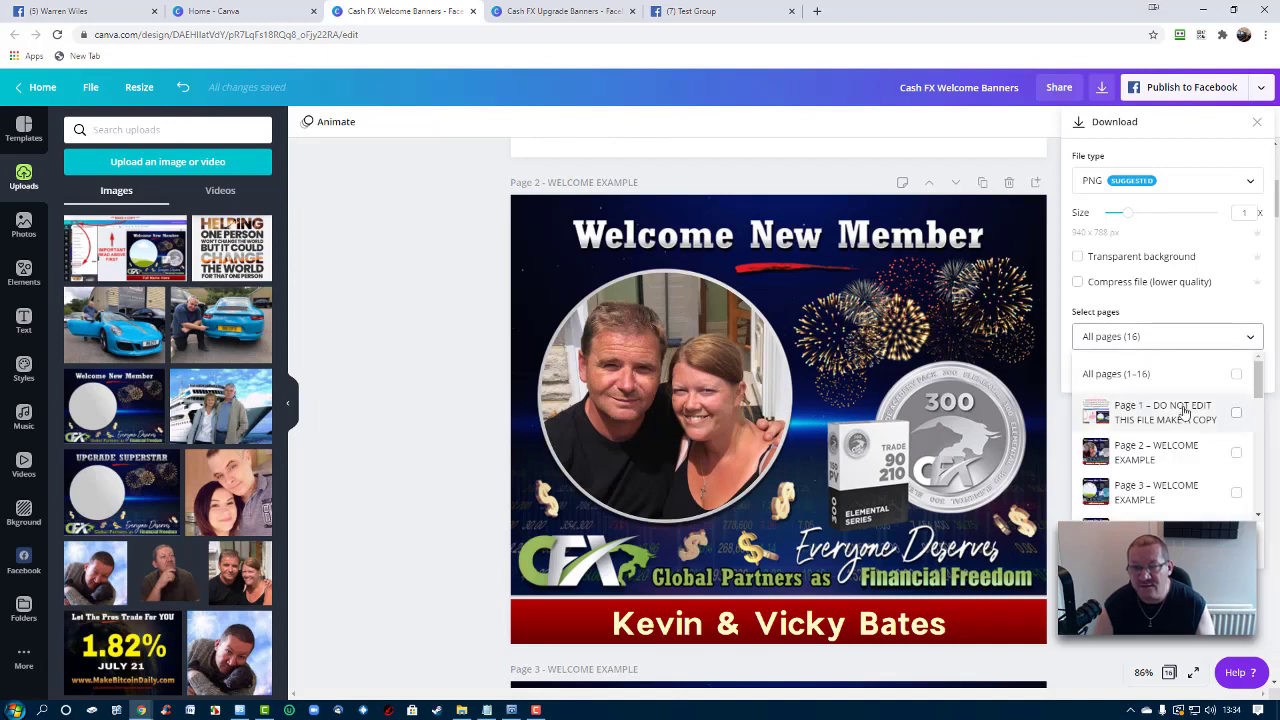
pyautogui.scroll(-4, 1210, 455)
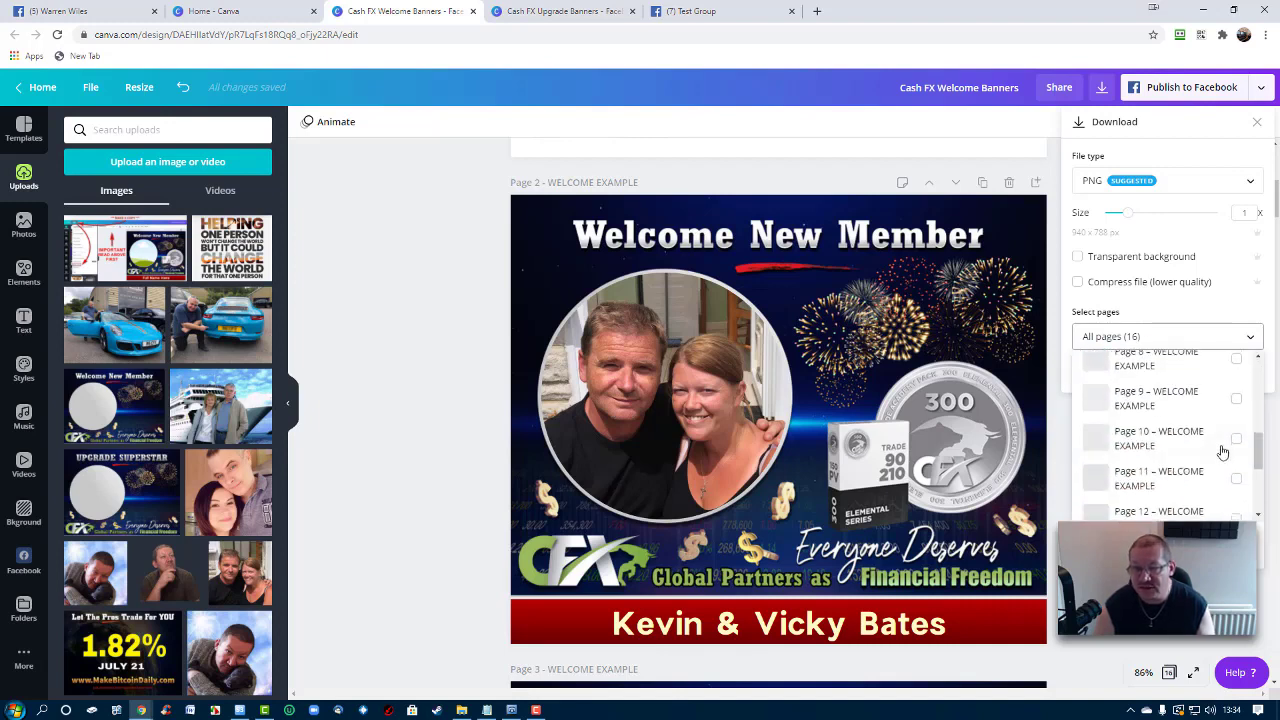
pyautogui.scroll(5, 1220, 455)
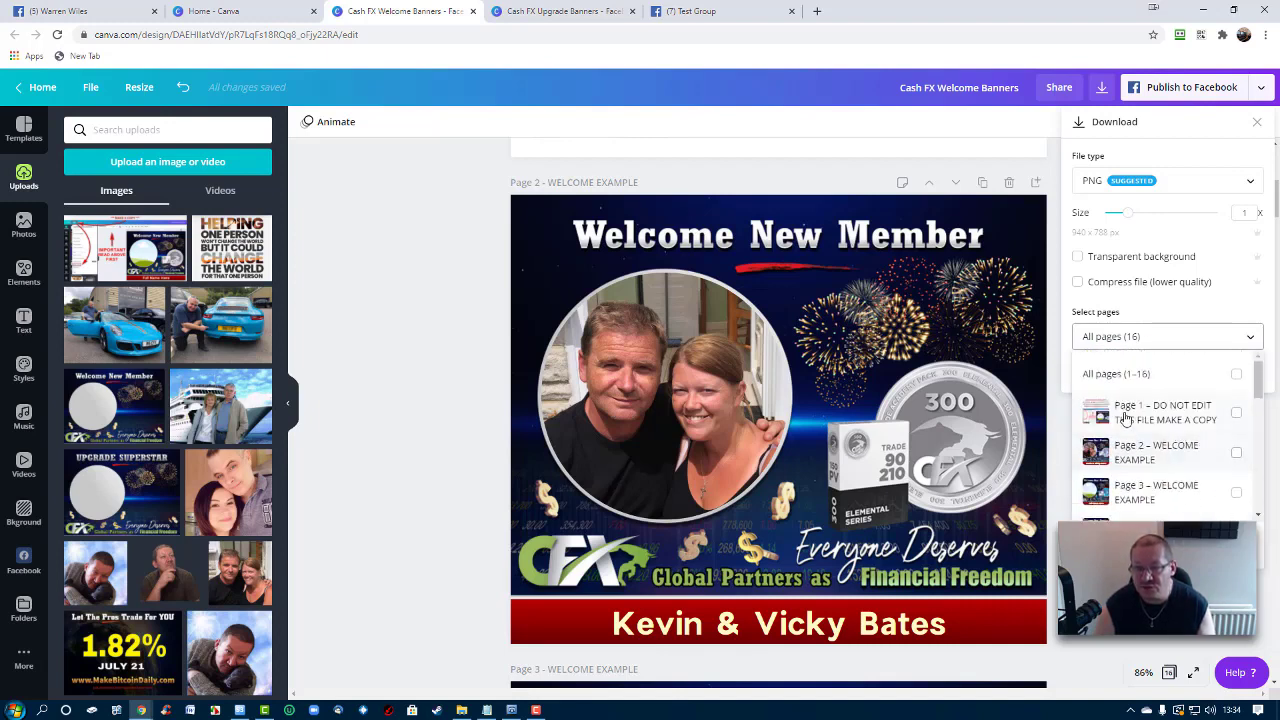
pyautogui.click(1237, 454)
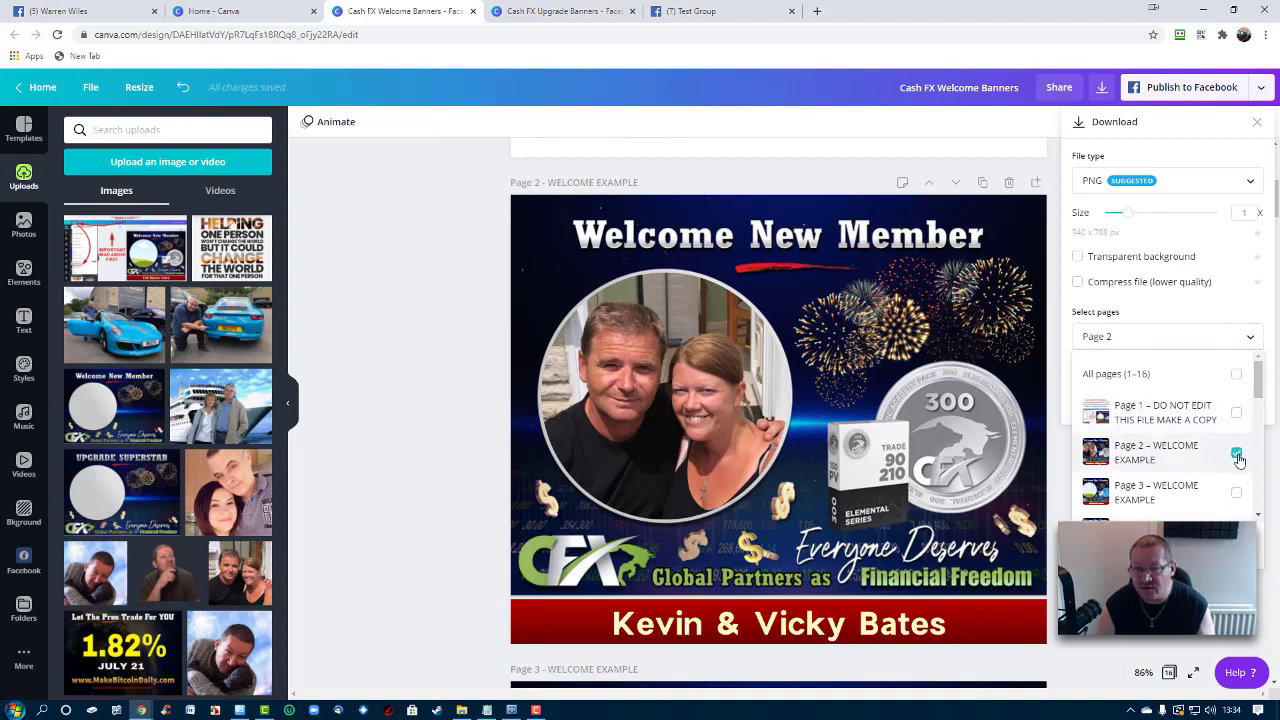
pyautogui.click(1249, 337)
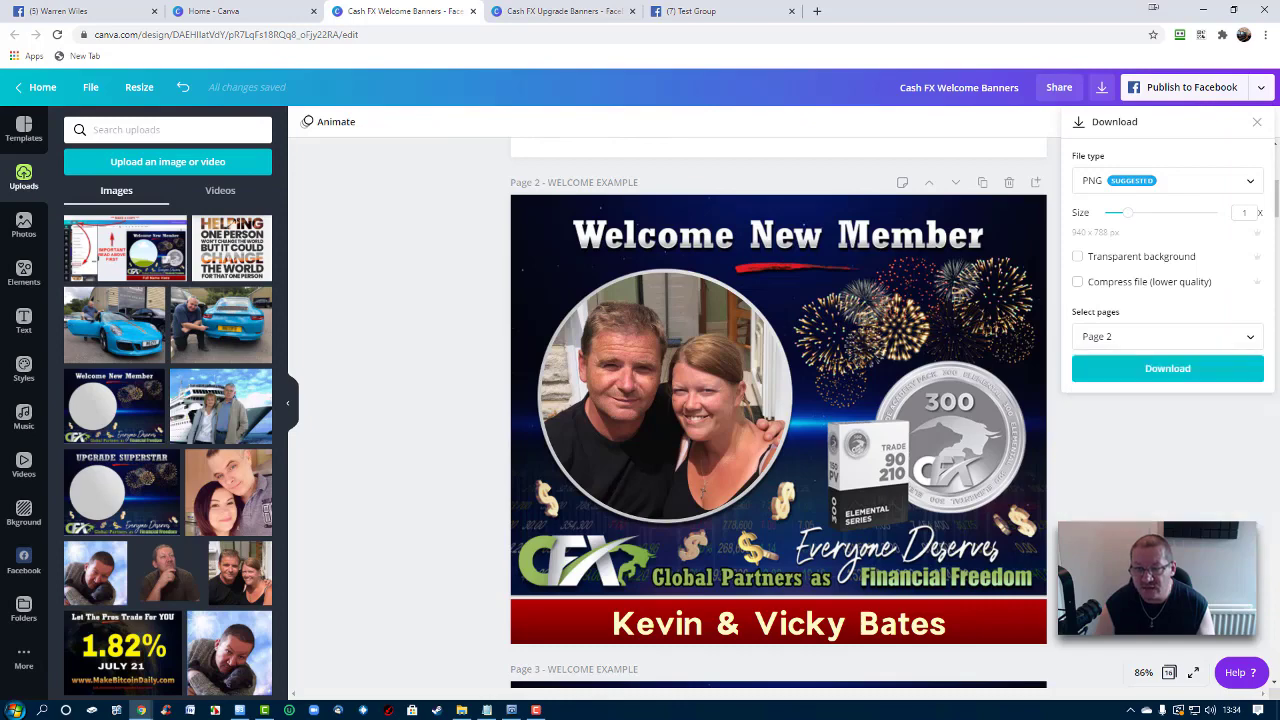
pyautogui.click(1190, 370)
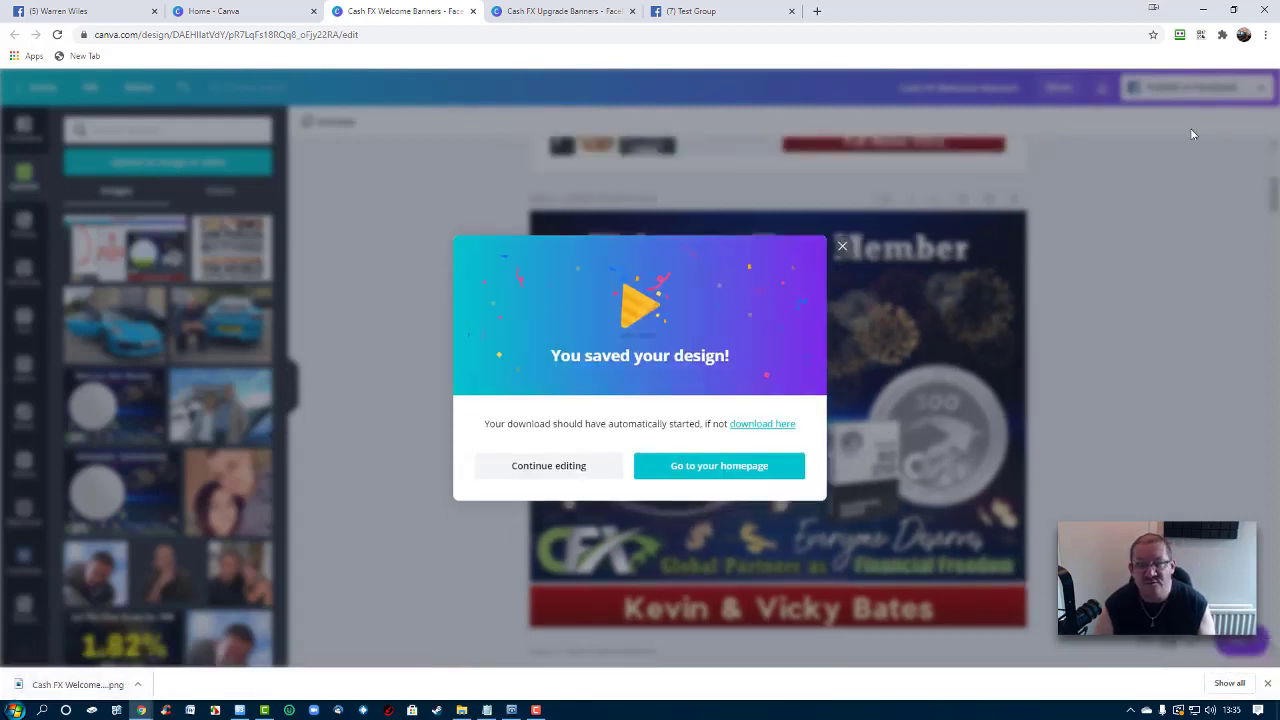
pyautogui.click(843, 247)
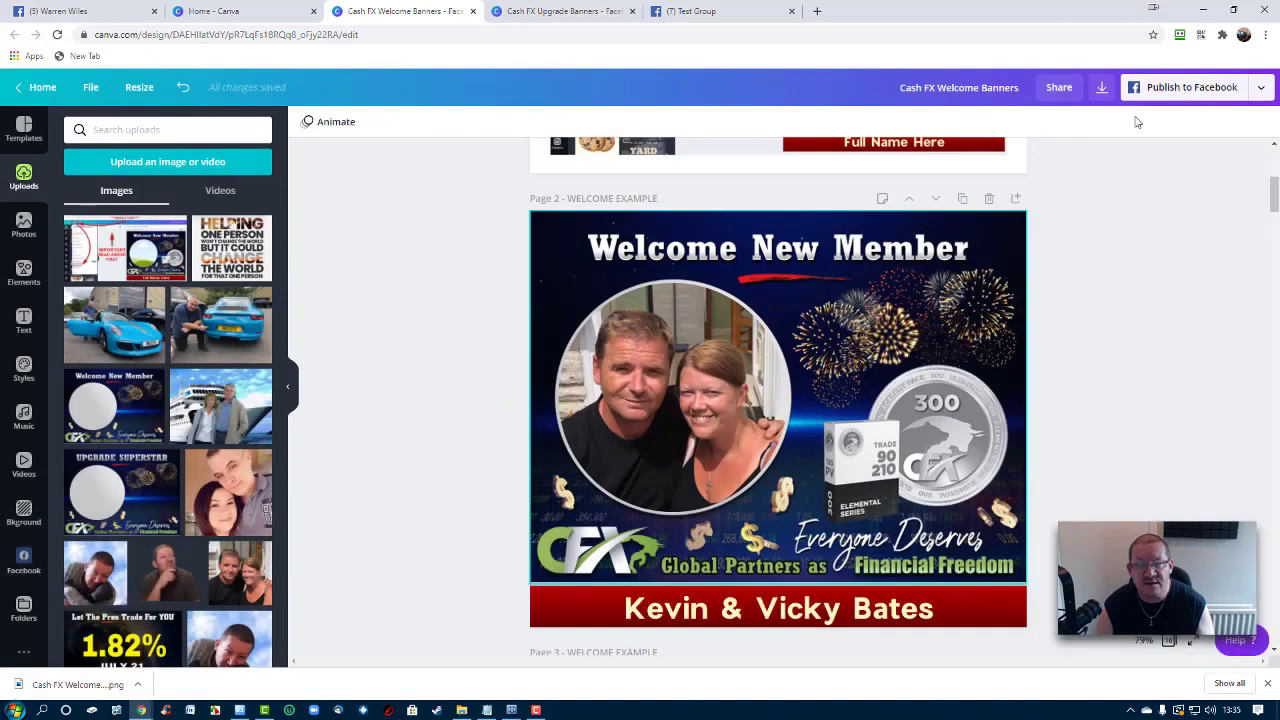
# Start a Test Group post and attach the 'Cash FX Welcome Banners (3)' image from Downloads
pyautogui.click(712, 12)
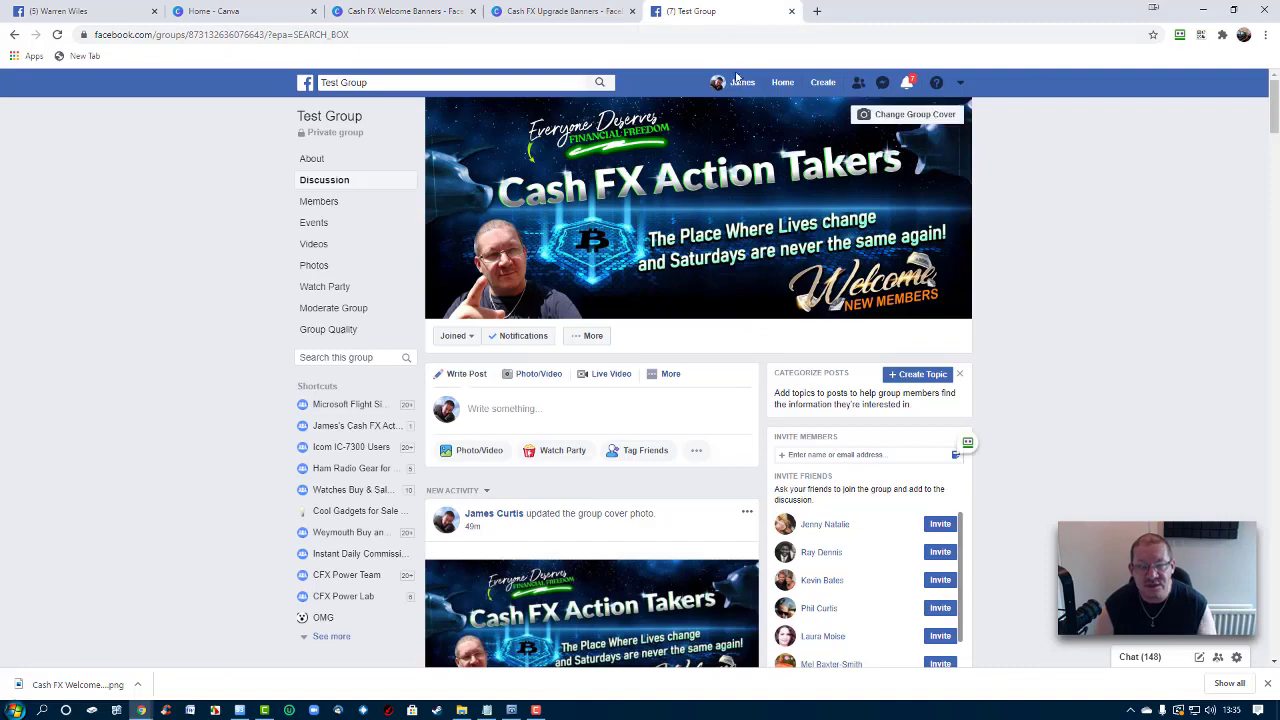
pyautogui.click(672, 375)
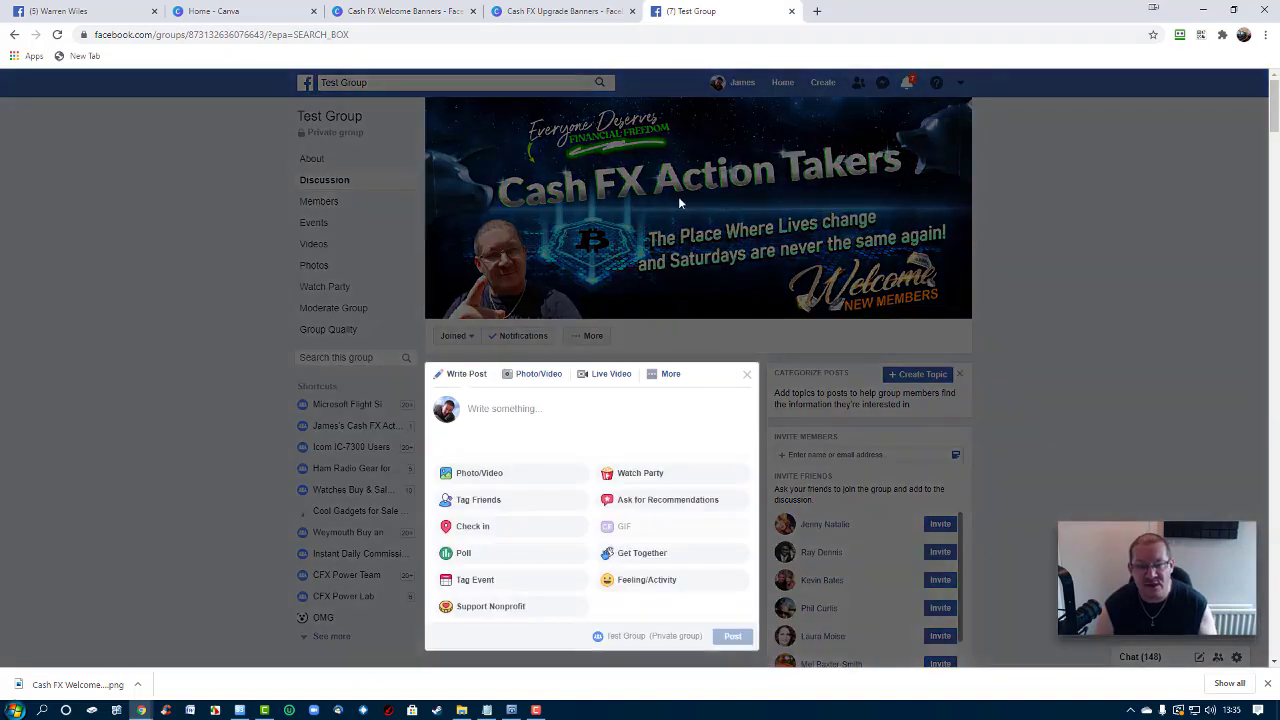
pyautogui.click(1137, 283)
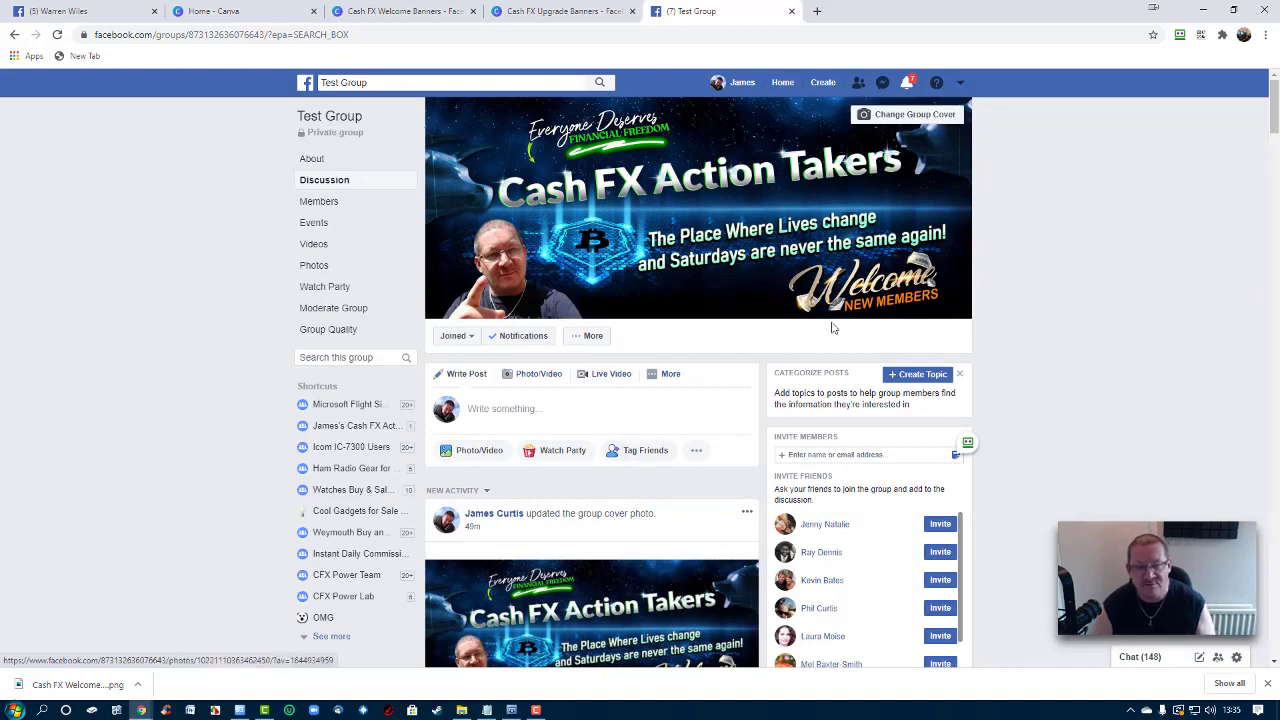
pyautogui.click(670, 373)
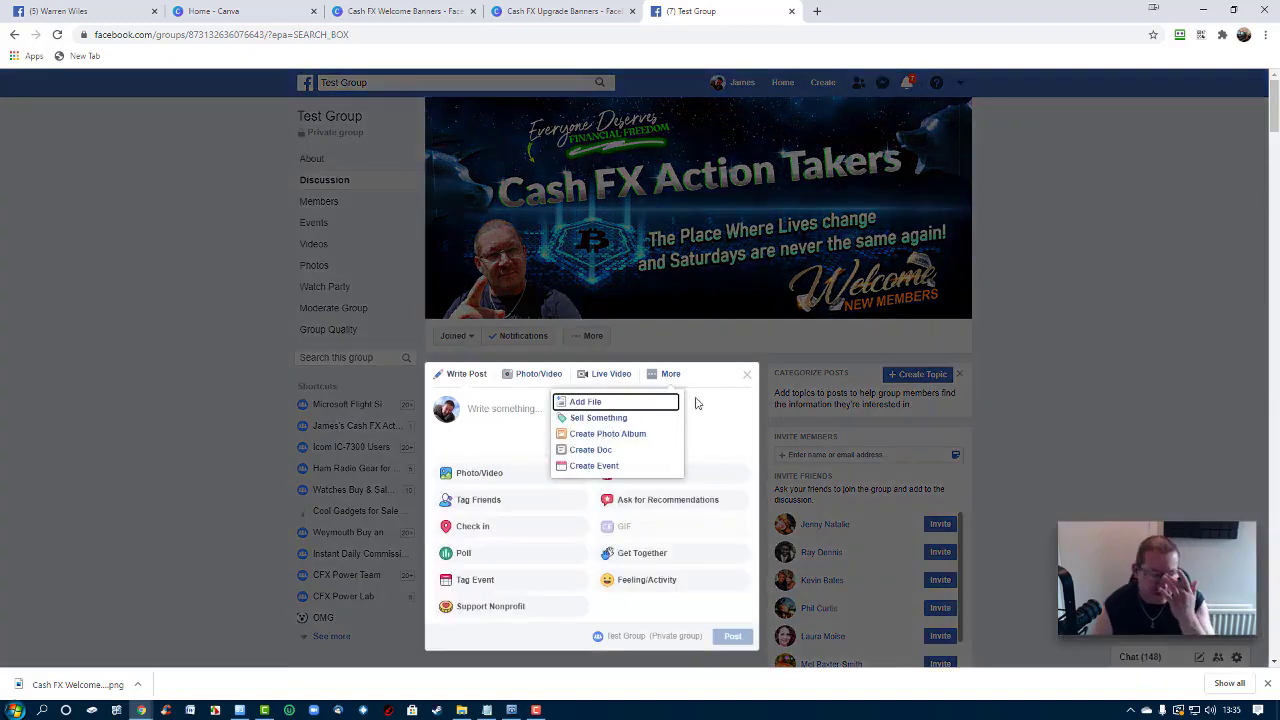
pyautogui.click(699, 403)
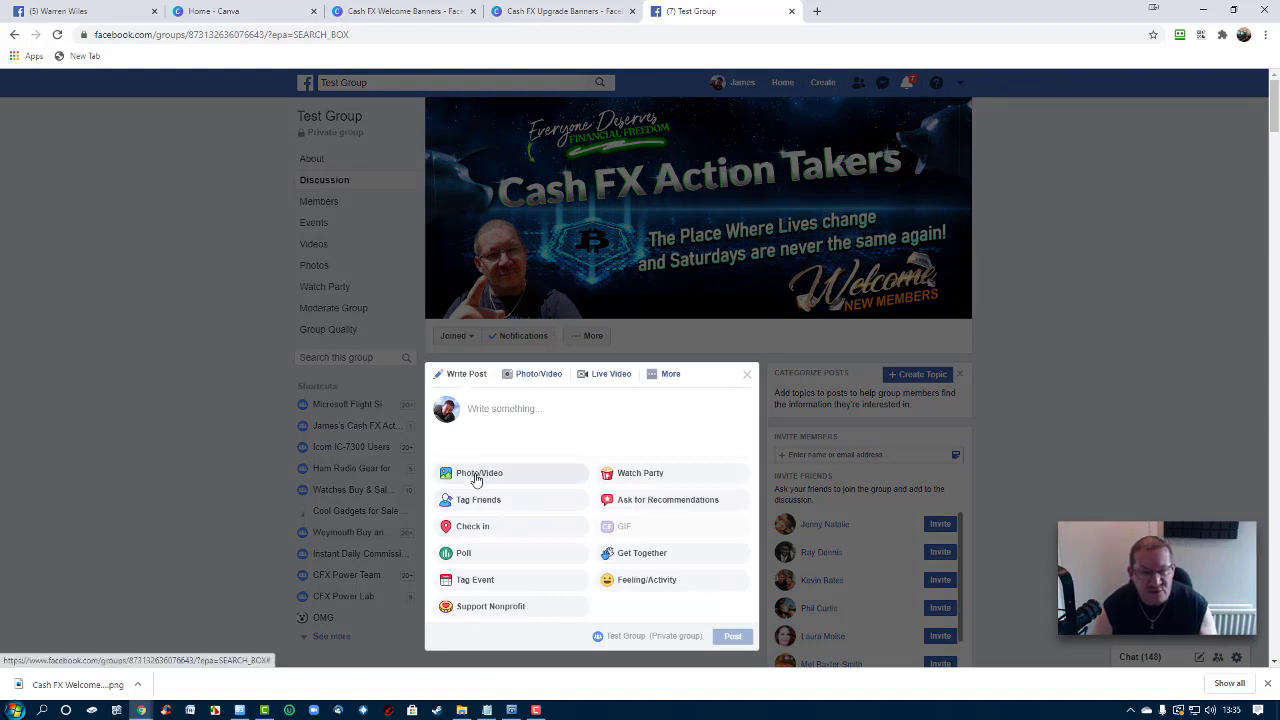
pyautogui.click(477, 480)
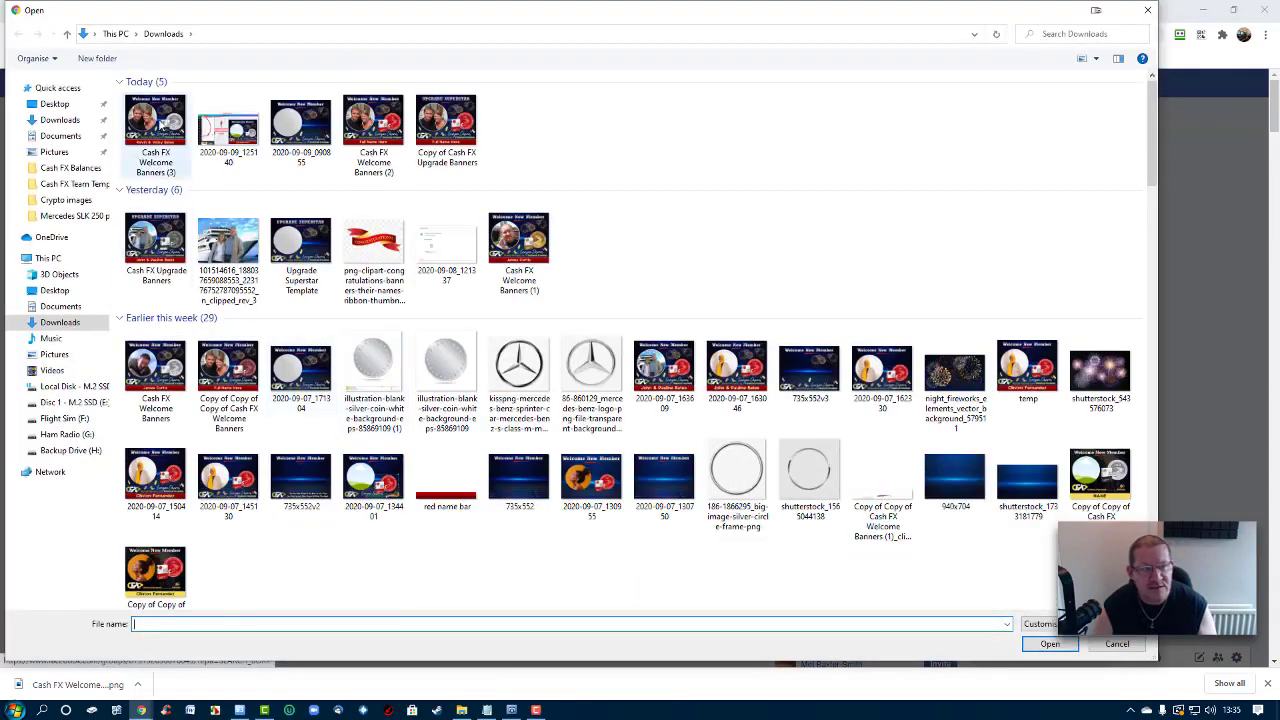
pyautogui.doubleClick(160, 125)
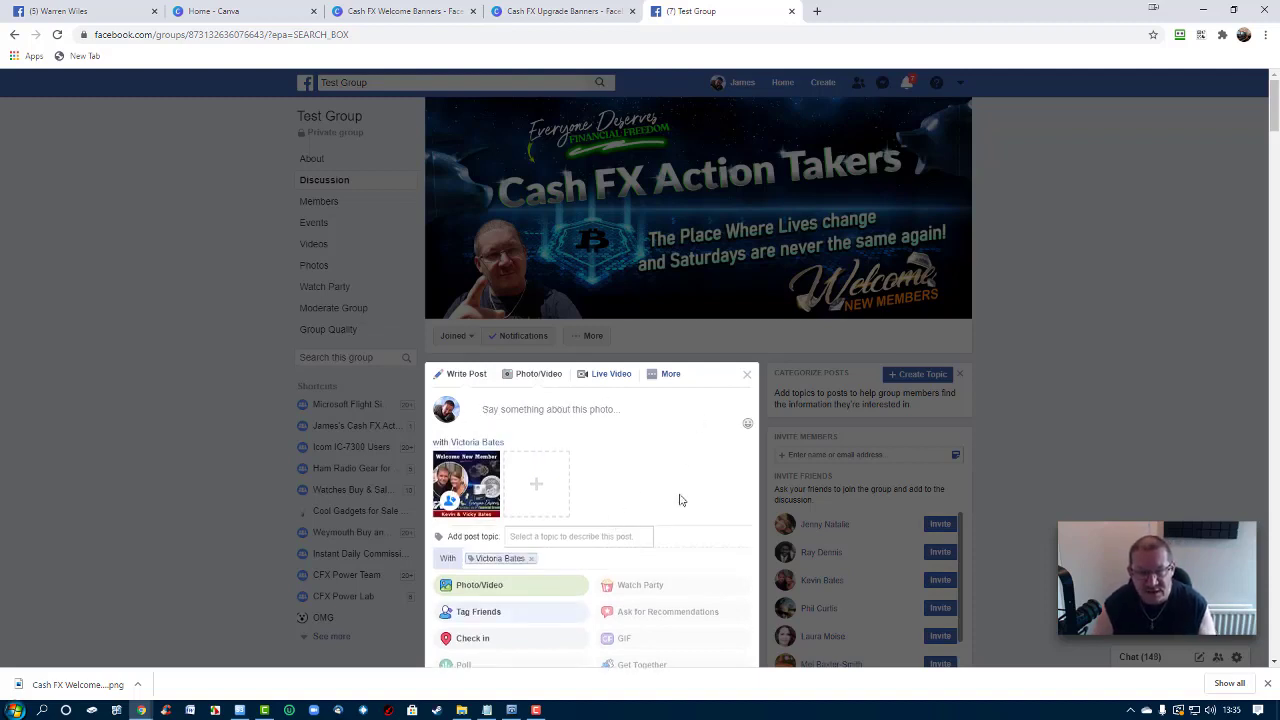
# Publish the banner post to the Test Group, then switch to the friend's profile tab
pyautogui.scroll(-2, 761, 544)
pyautogui.click(733, 549)
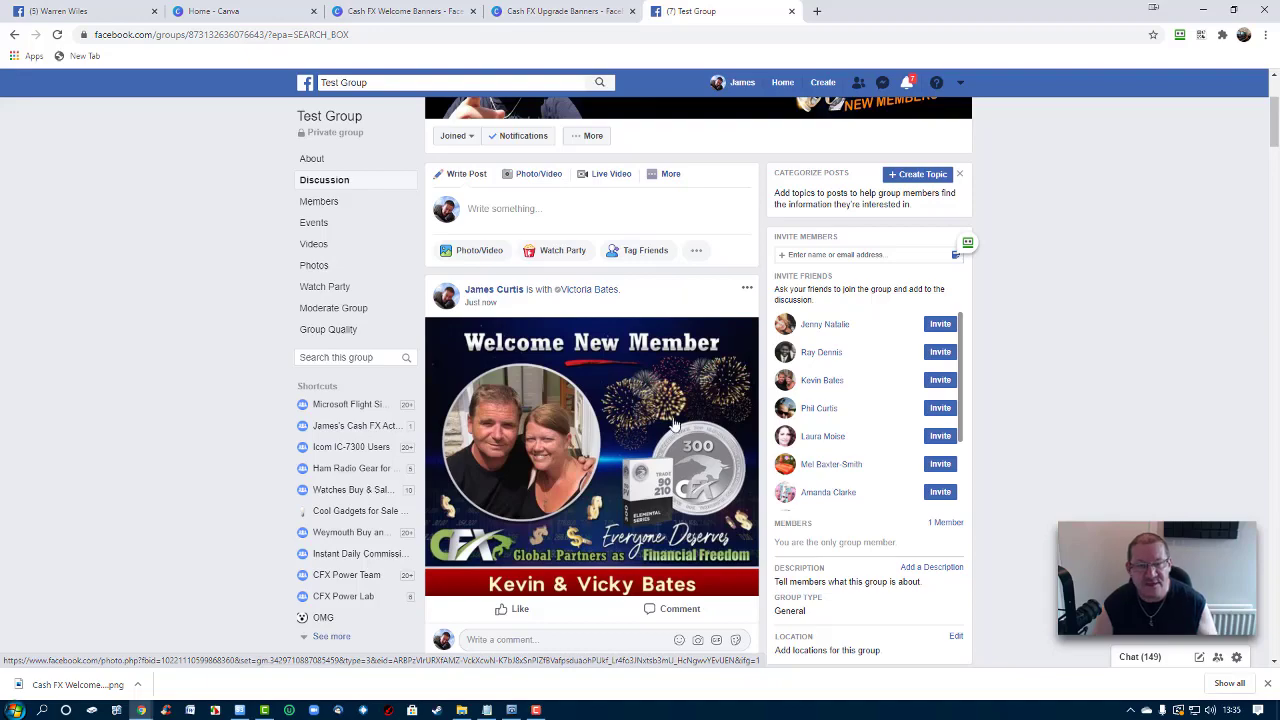
pyautogui.click(665, 174)
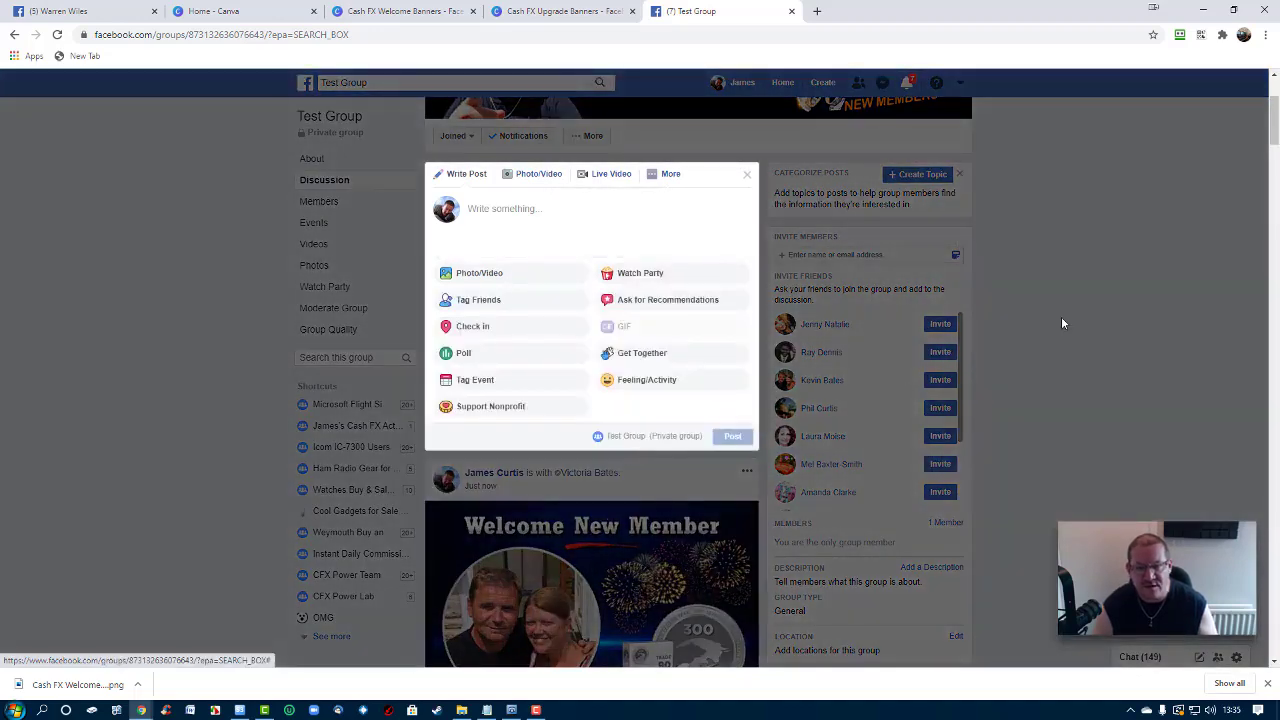
pyautogui.click(1062, 321)
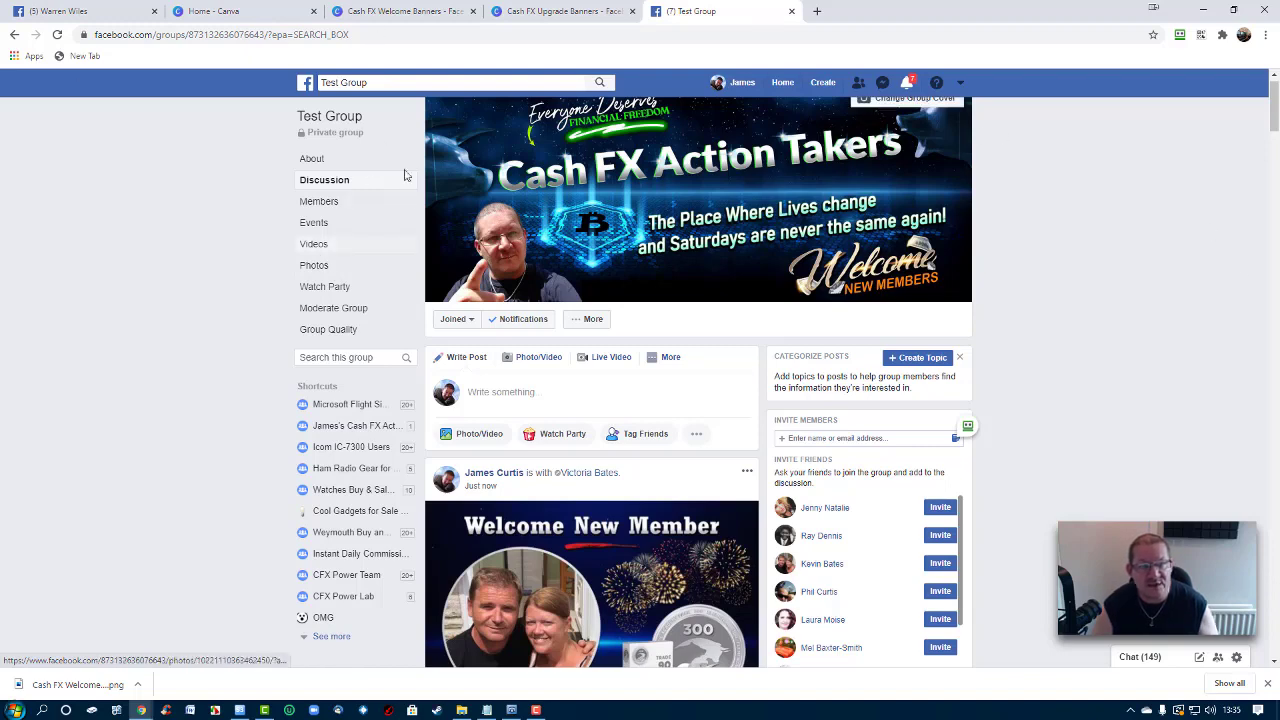
pyautogui.click(95, 12)
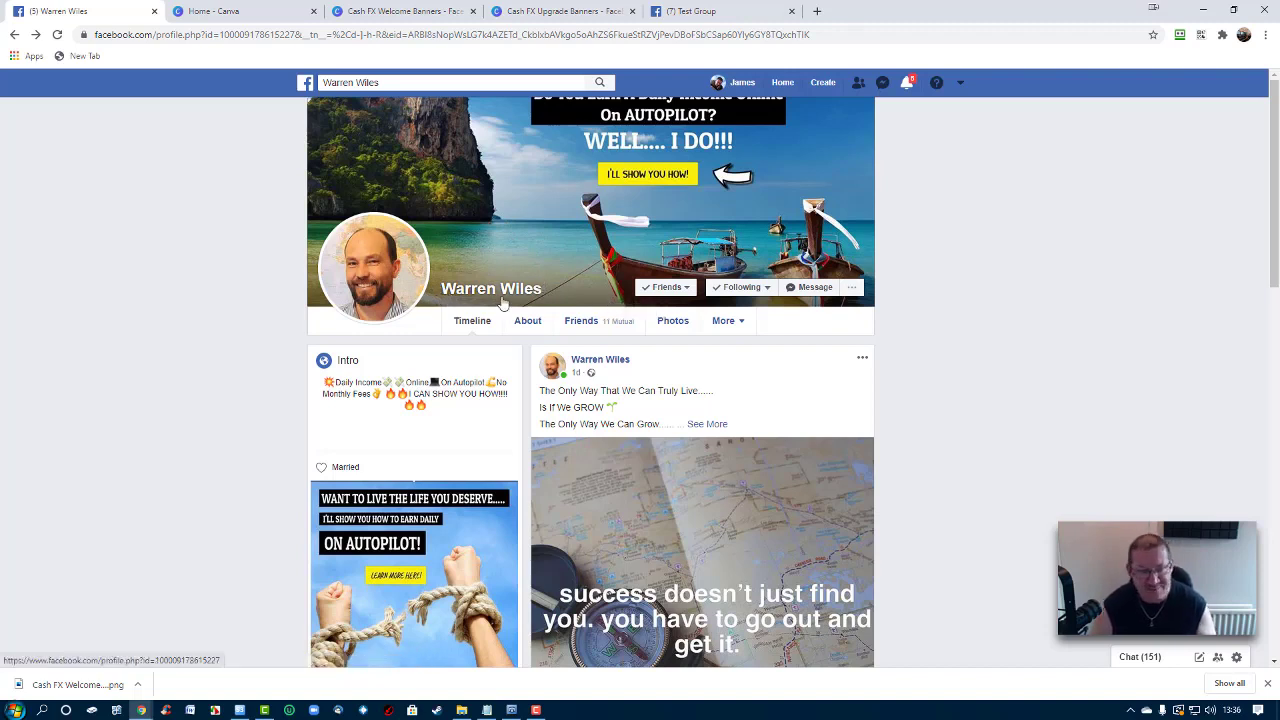
# Save the friend's profile picture to Downloads with Save image as
pyautogui.click(390, 270)
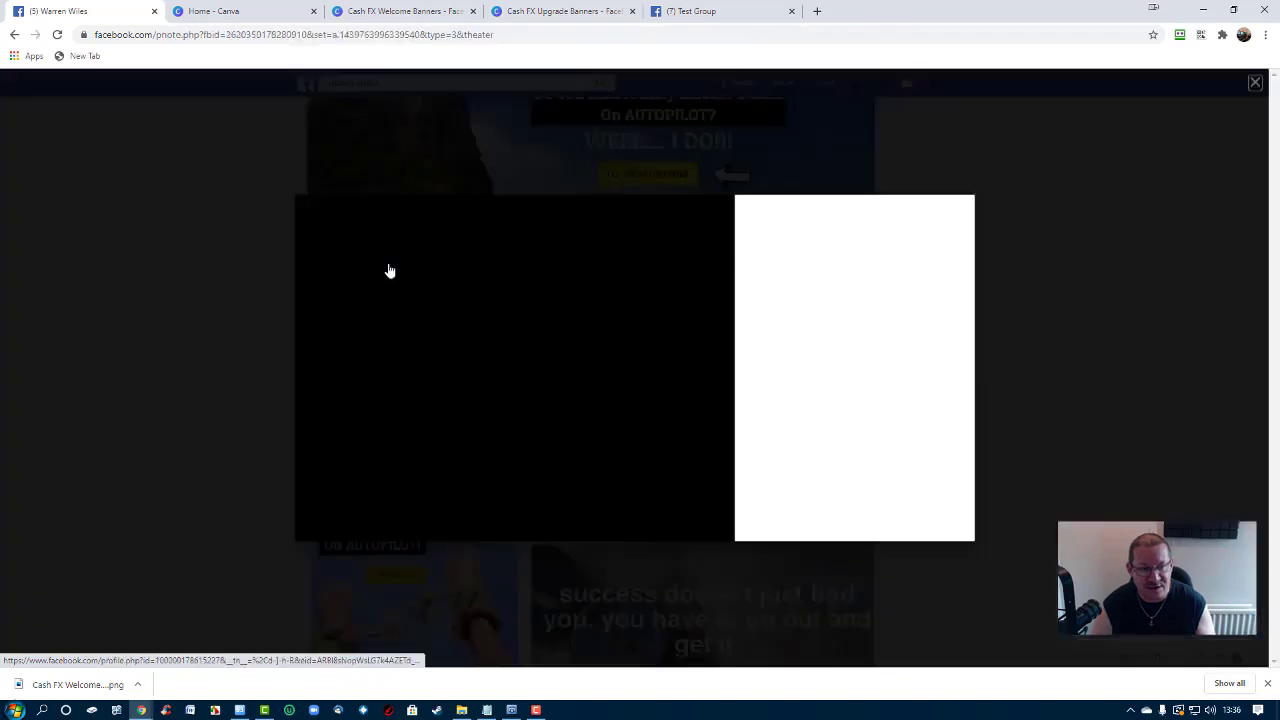
pyautogui.rightClick(495, 325)
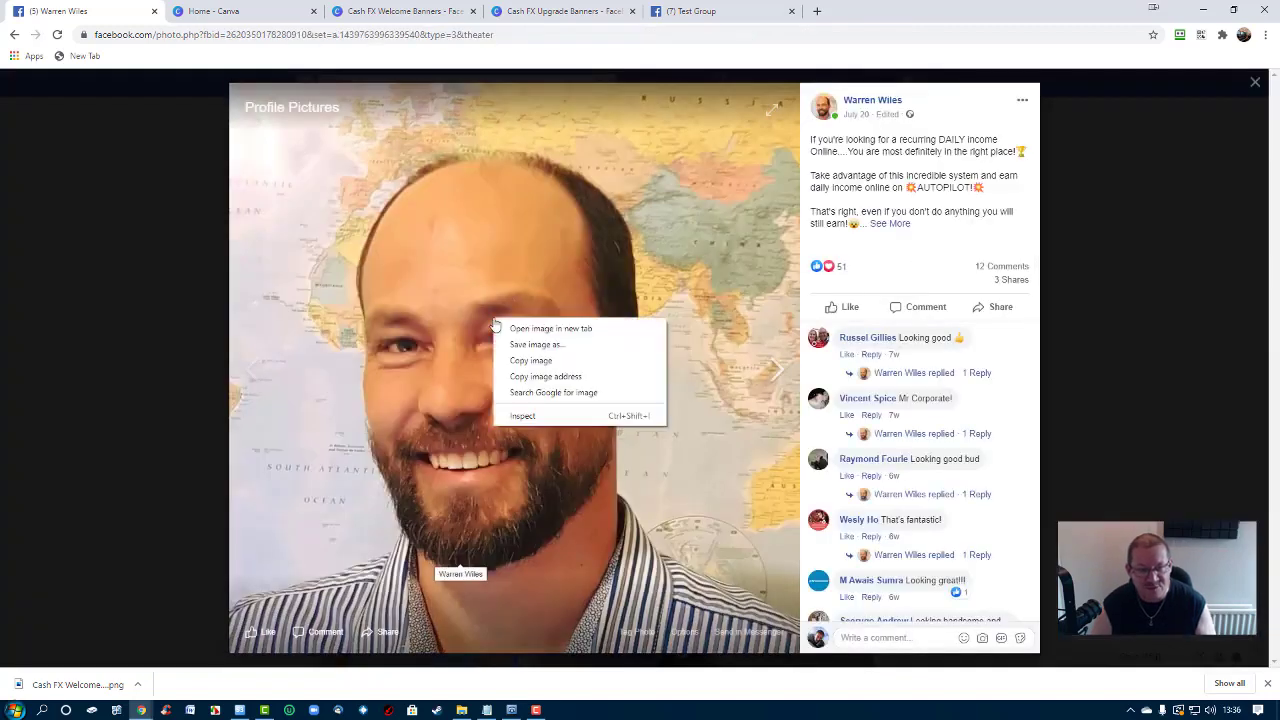
pyautogui.click(537, 345)
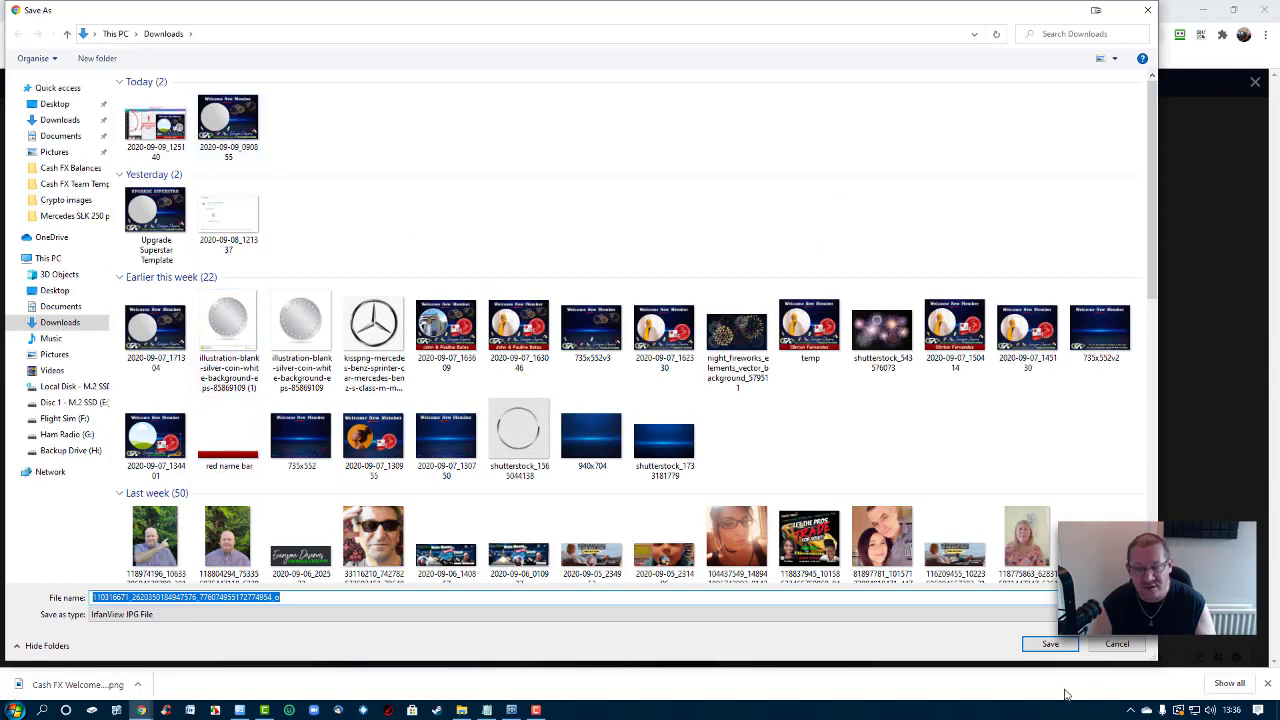
pyautogui.click(1048, 644)
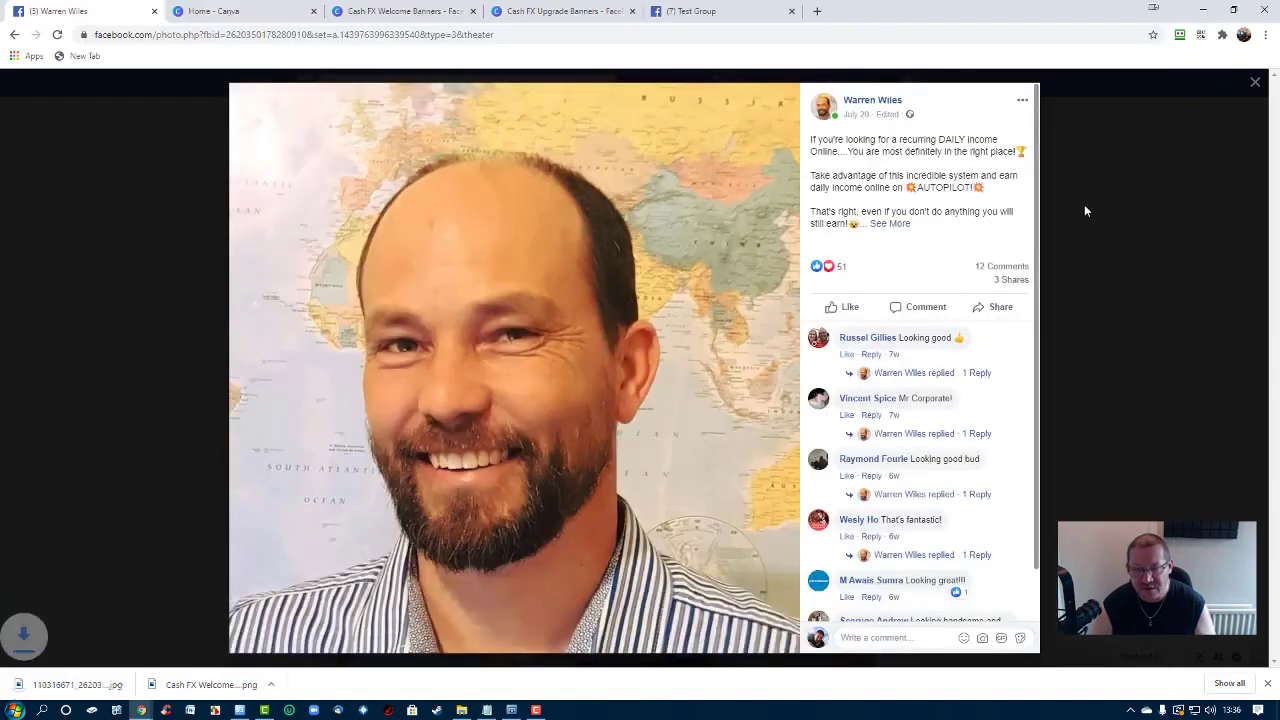
pyautogui.click(1254, 83)
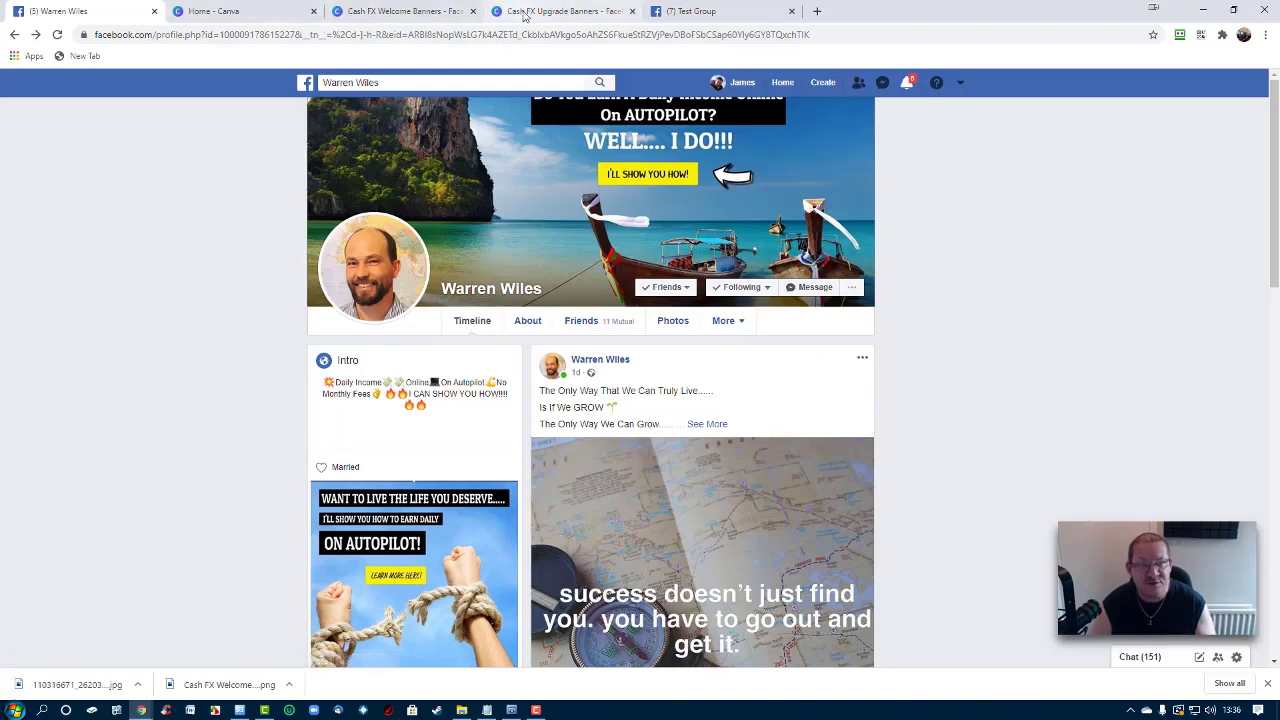
pyautogui.click(560, 12)
# Upload the saved headshot from the Downloads folder into Canva's Uploads from Device
pyautogui.scroll(-6, 1007, 340)
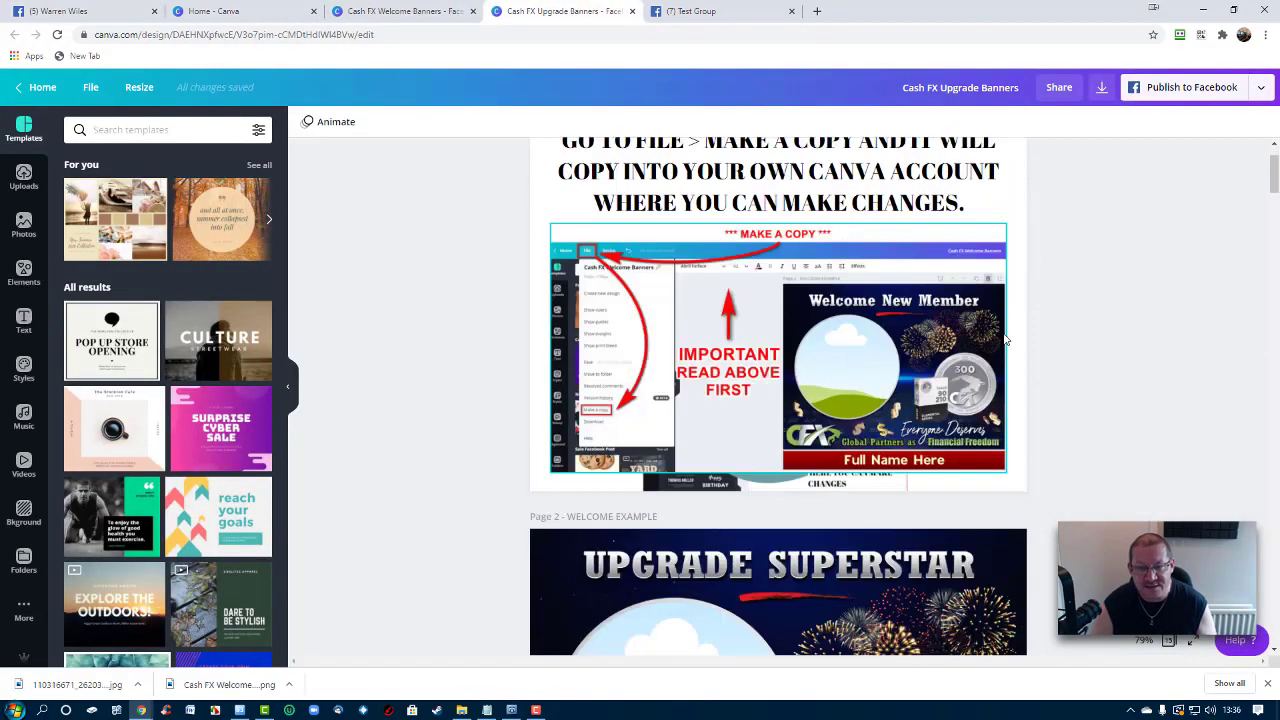
pyautogui.scroll(-5, 1007, 340)
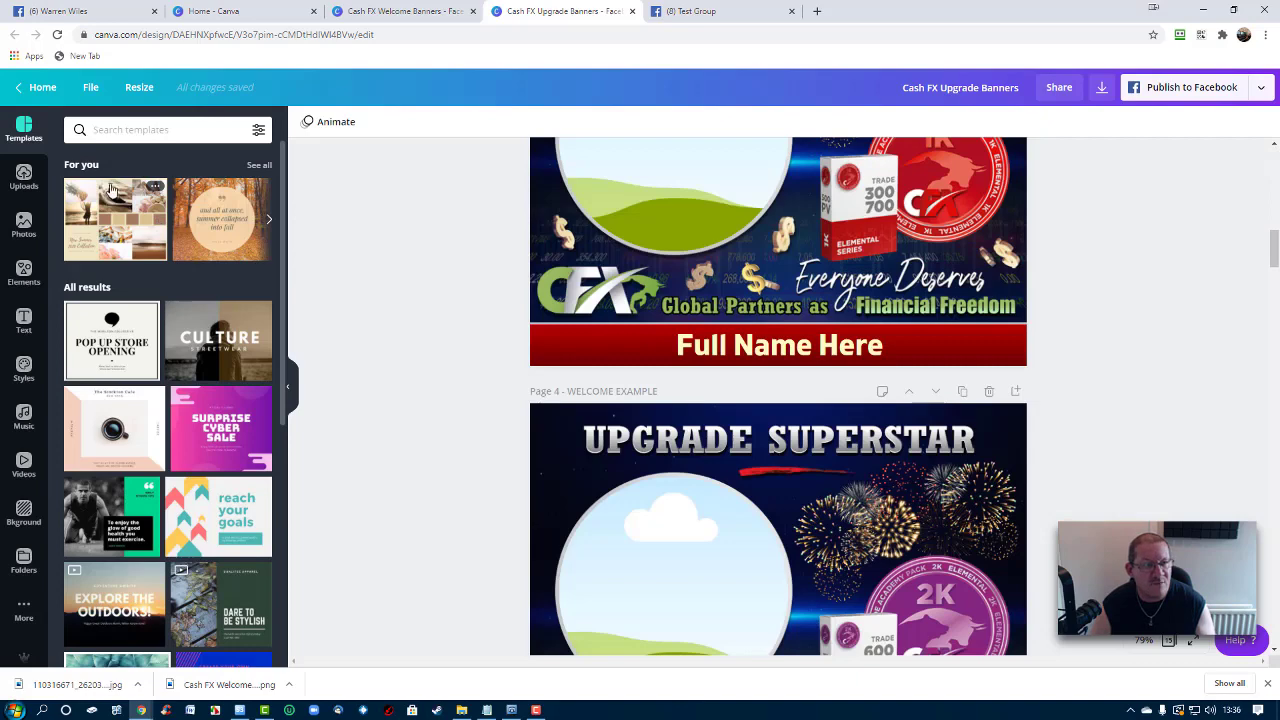
pyautogui.click(24, 178)
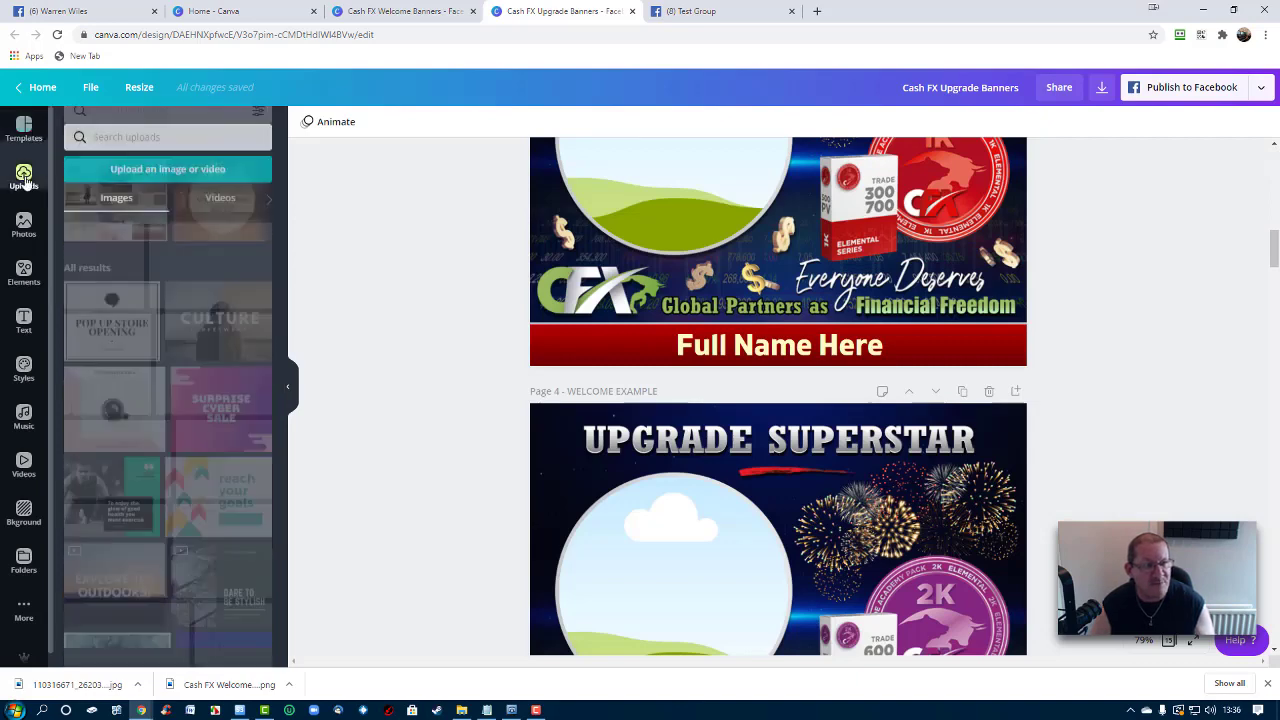
pyautogui.click(160, 165)
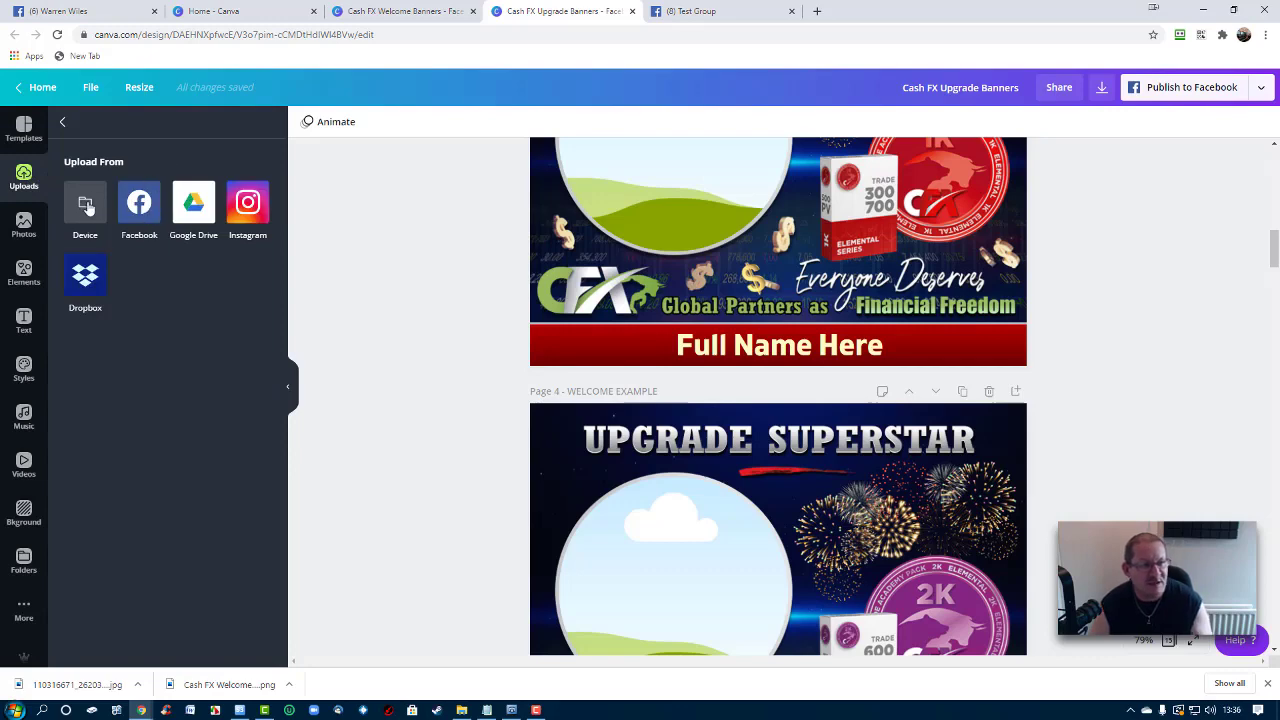
pyautogui.click(87, 205)
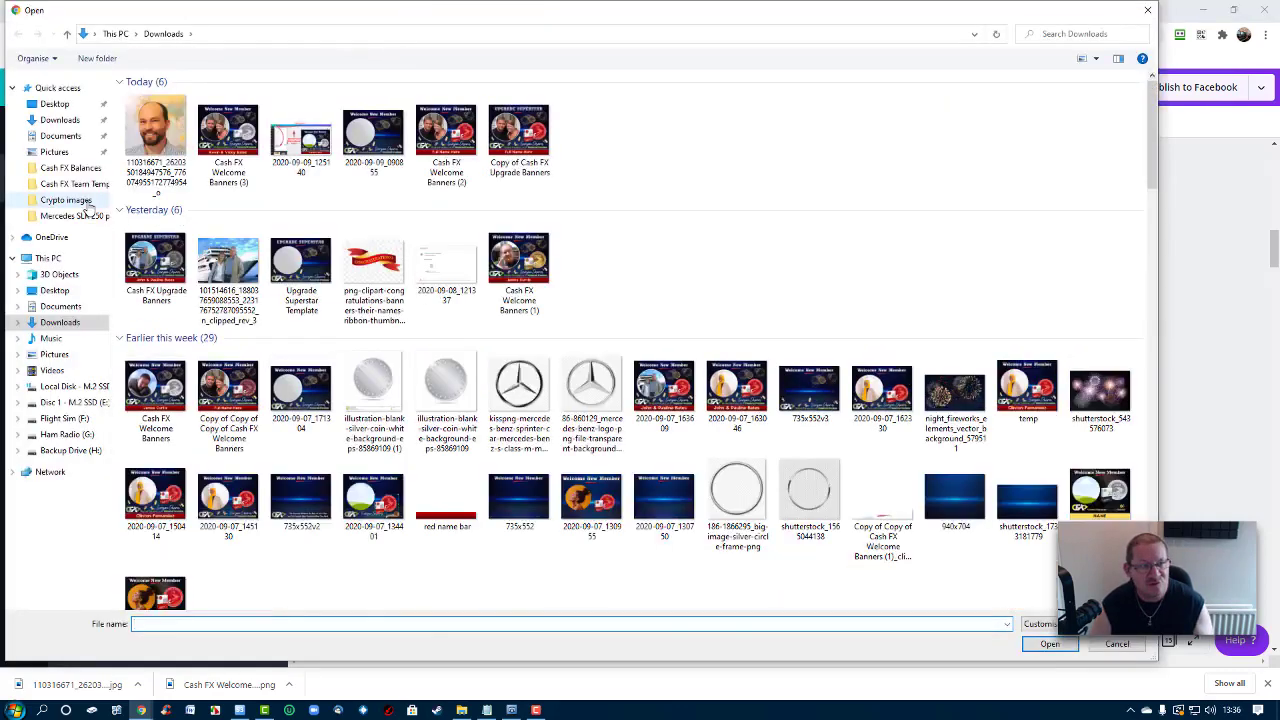
pyautogui.click(147, 147)
pyautogui.doubleClick(147, 147)
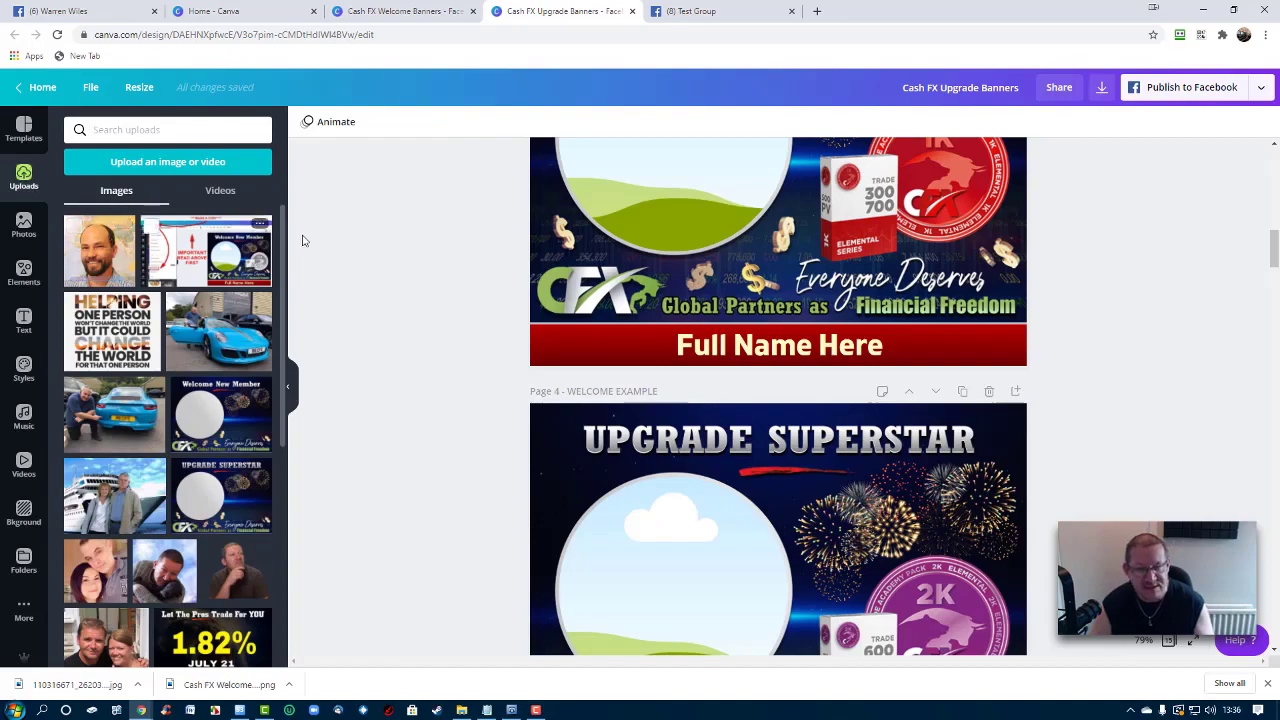
# Scroll to page 13 and drag the headshot into the 50K Upgrade Superstar circle frame
pyautogui.scroll(-6, 780, 300)
pyautogui.scroll(-15, 816, 288)
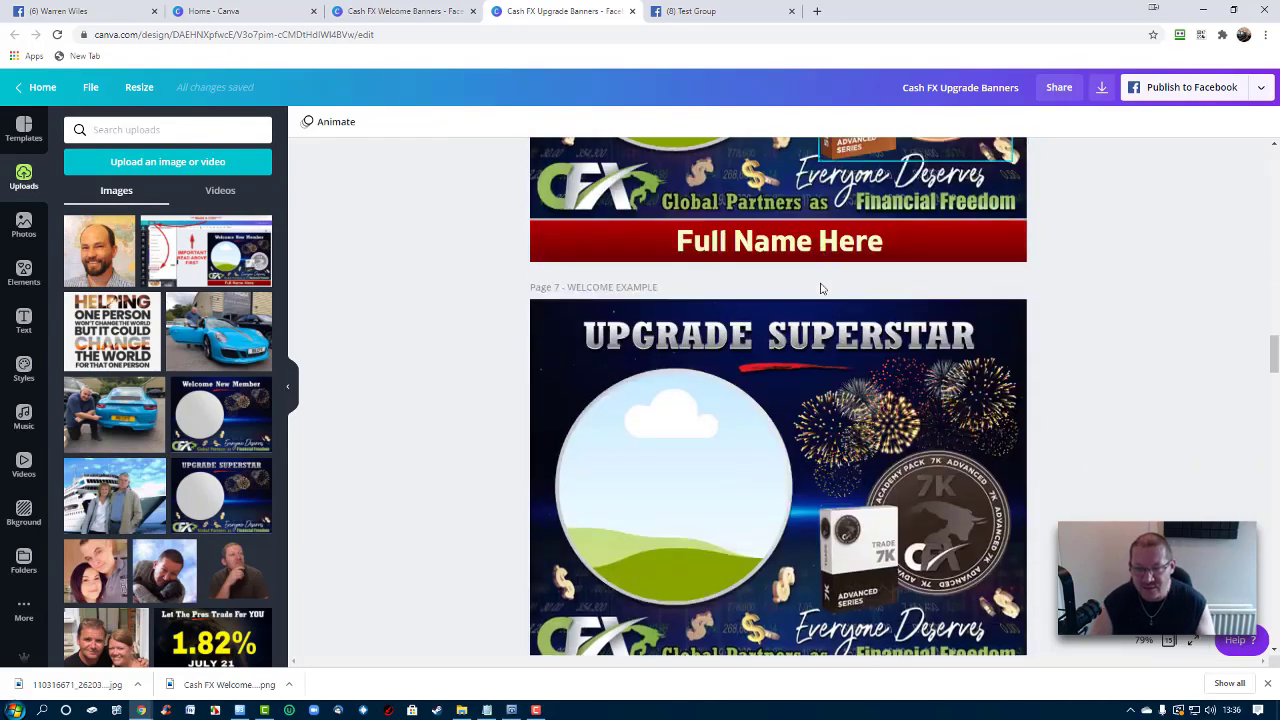
pyautogui.scroll(-12, 822, 288)
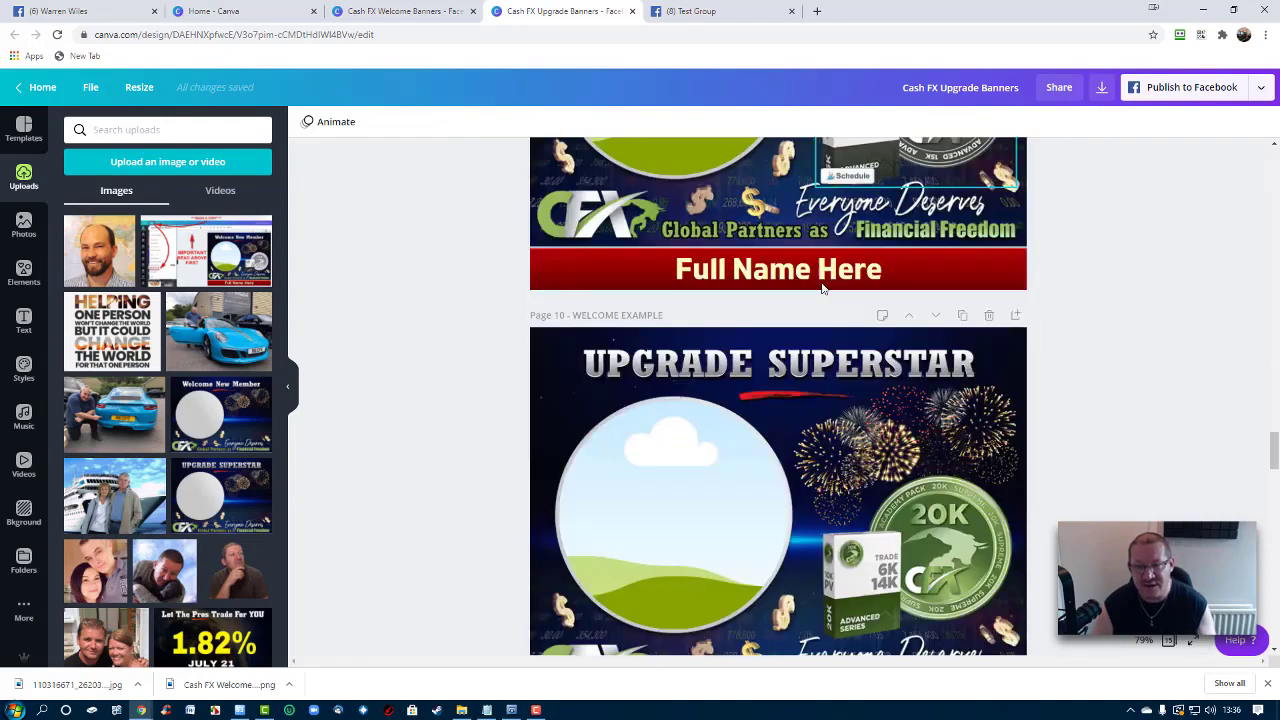
pyautogui.scroll(-8, 824, 288)
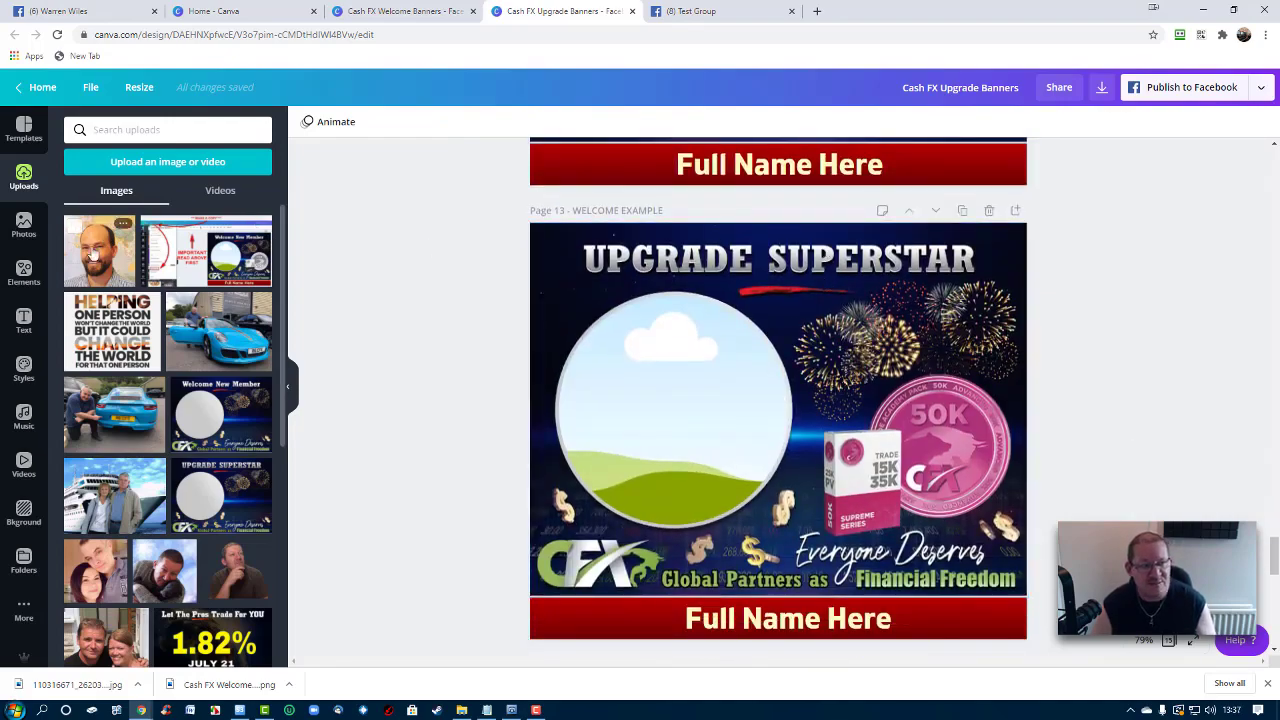
pyautogui.moveTo(96, 257); pyautogui.dragTo(651, 306)
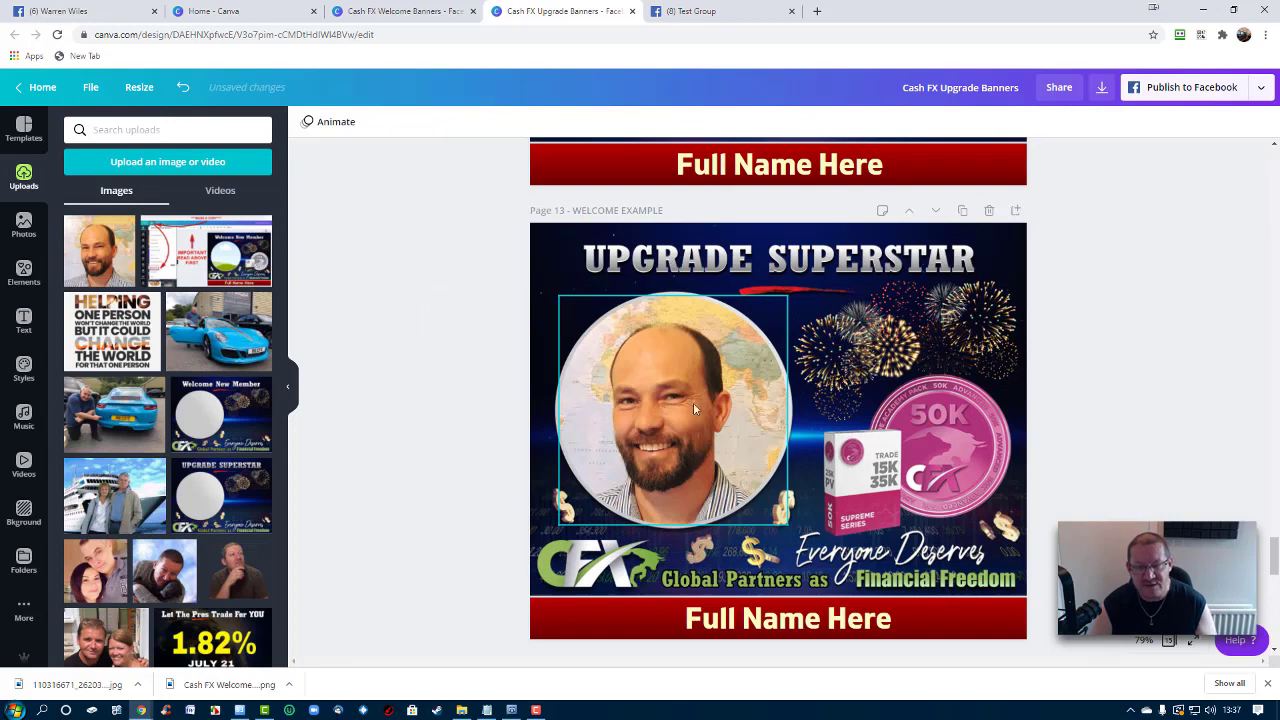
pyautogui.click(730, 616)
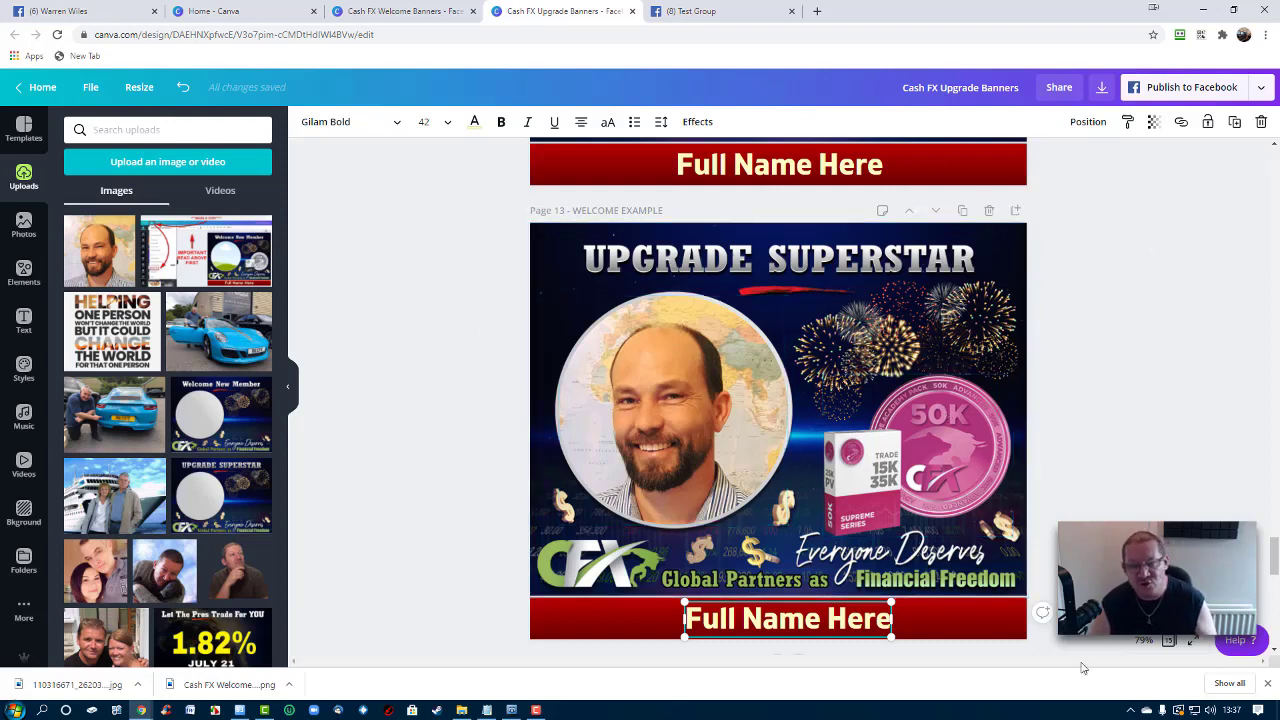
# Delete the headshot from the circle frame, leaving the frame empty
pyautogui.click(716, 430)
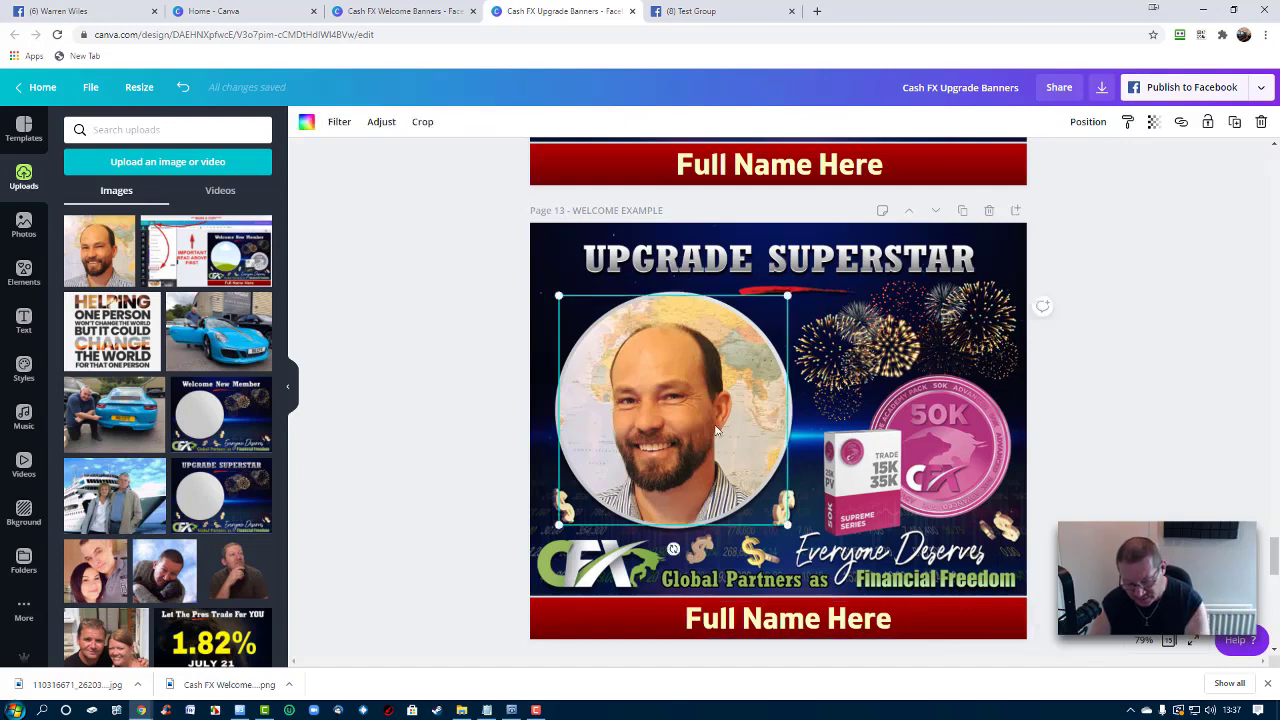
pyautogui.press('Delete')
pyautogui.click(928, 271)
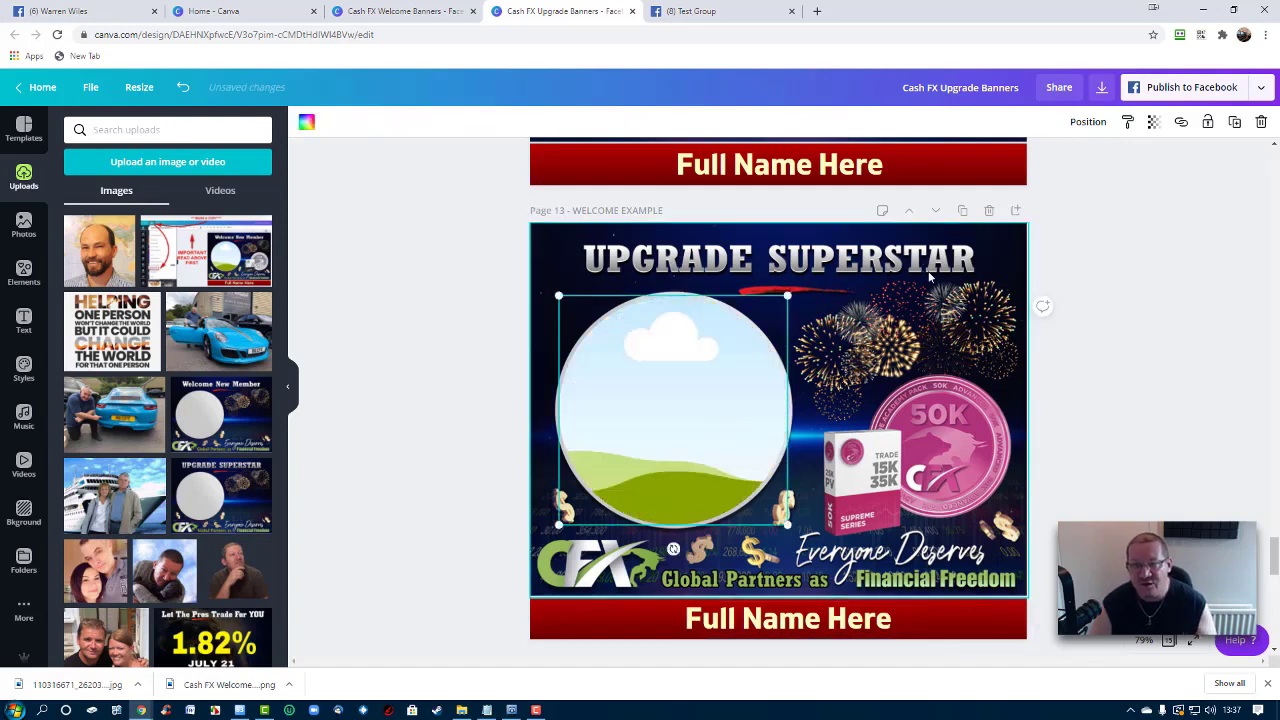
pyautogui.moveTo(957, 315); pyautogui.dragTo(926, 318)
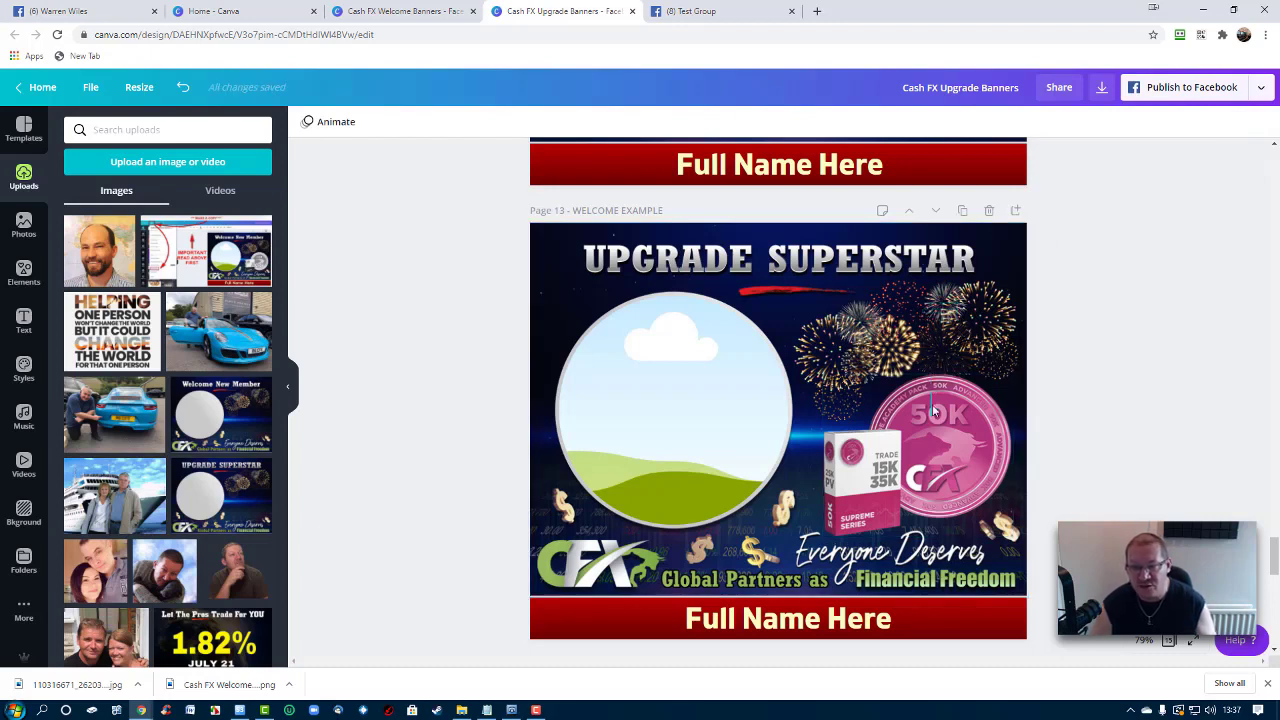
pyautogui.click(674, 389)
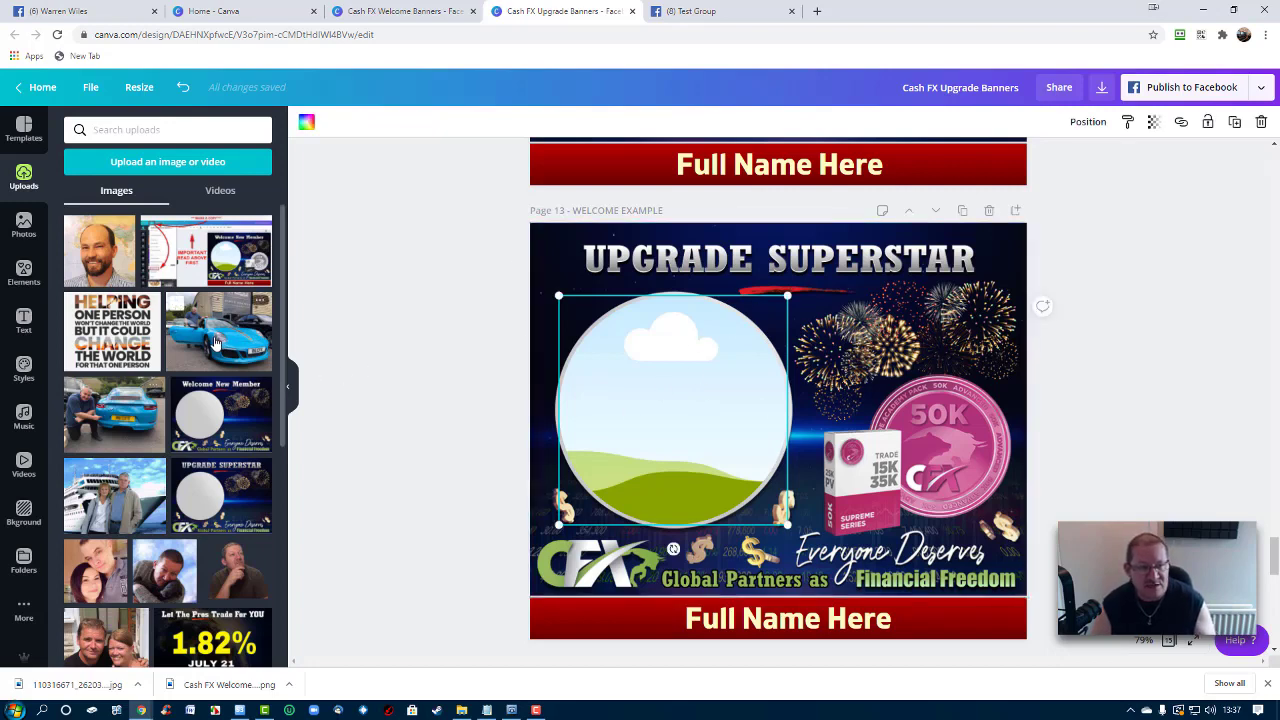
# Fill the circle frame with the man-and-blue-sports-car photo, then select the bottom 'Full Name Here' text
pyautogui.moveTo(215, 342); pyautogui.dragTo(590, 384)
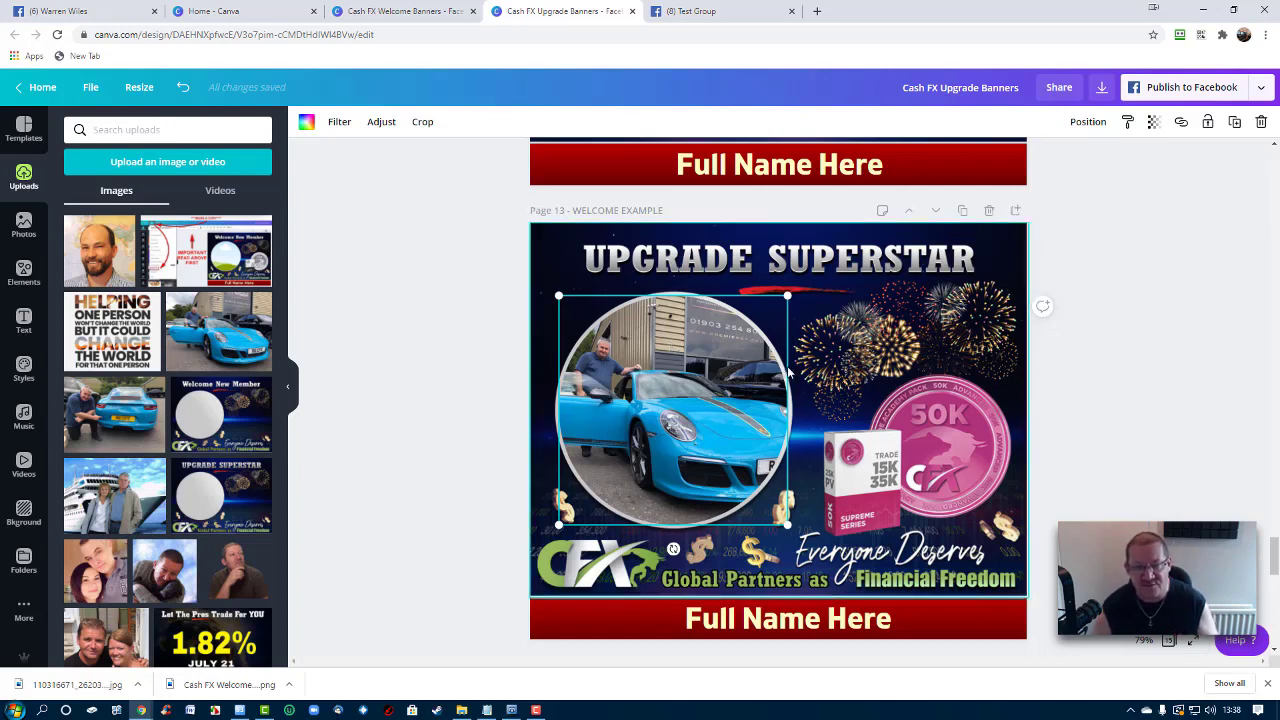
pyautogui.click(785, 628)
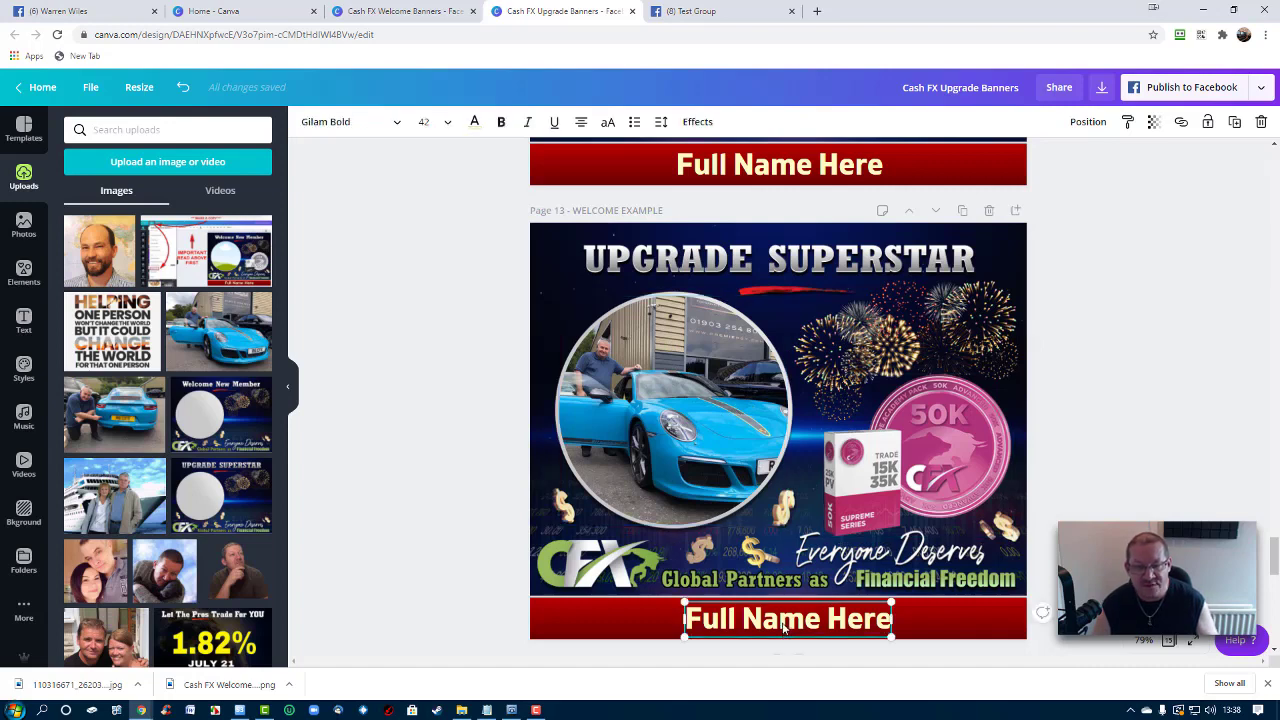
pyautogui.moveTo(765, 619); pyautogui.dragTo(688, 594)
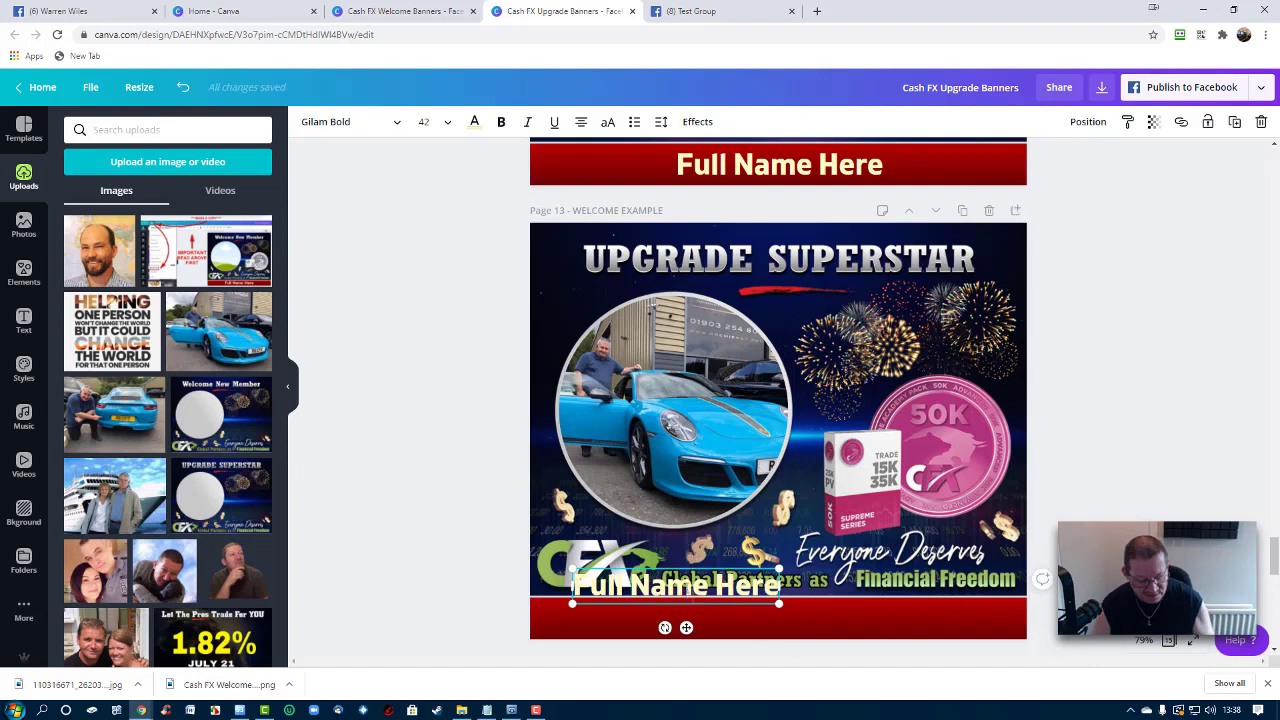
pyautogui.hotkey('ctrl', 'z')
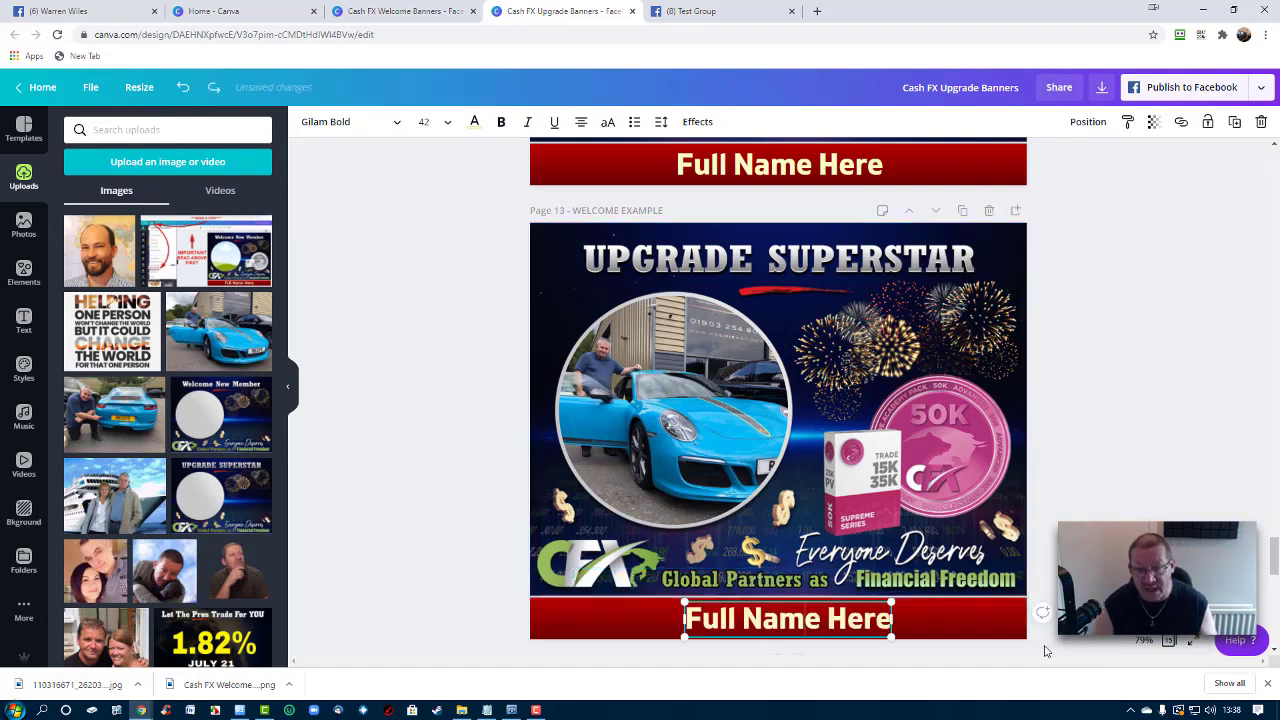
pyautogui.click(1047, 661)
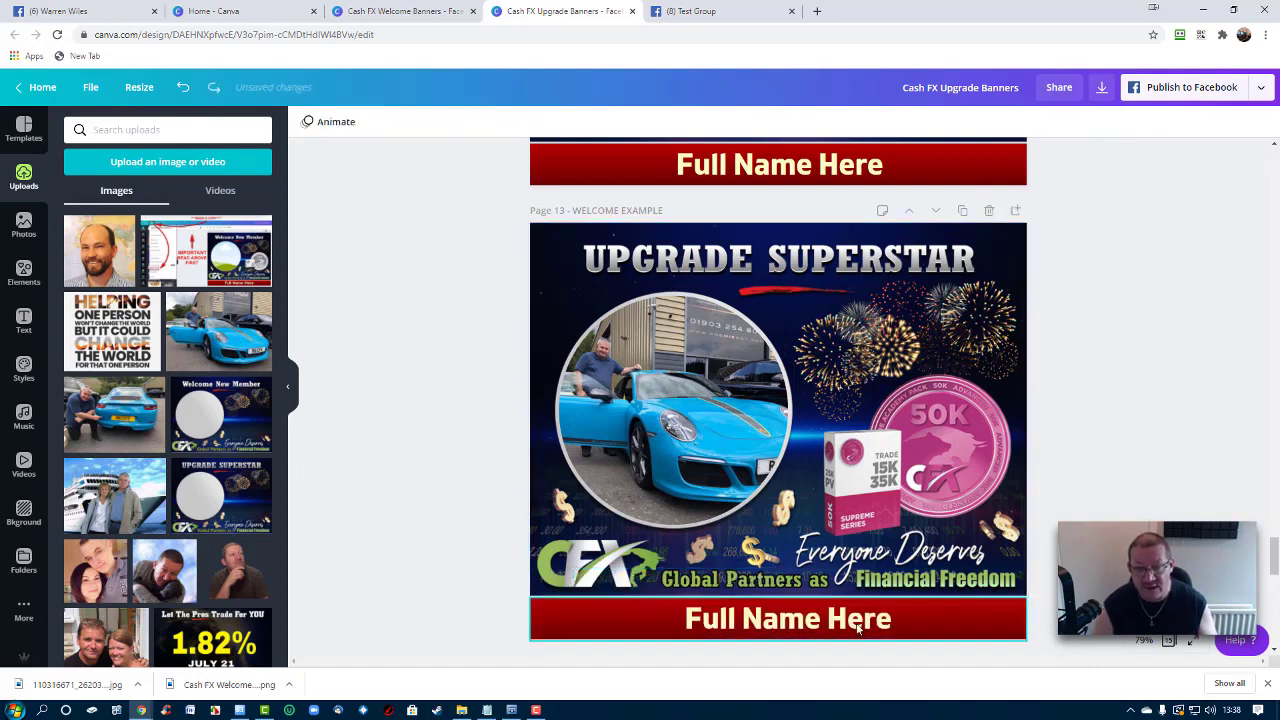
pyautogui.click(769, 625)
pyautogui.click(769, 623)
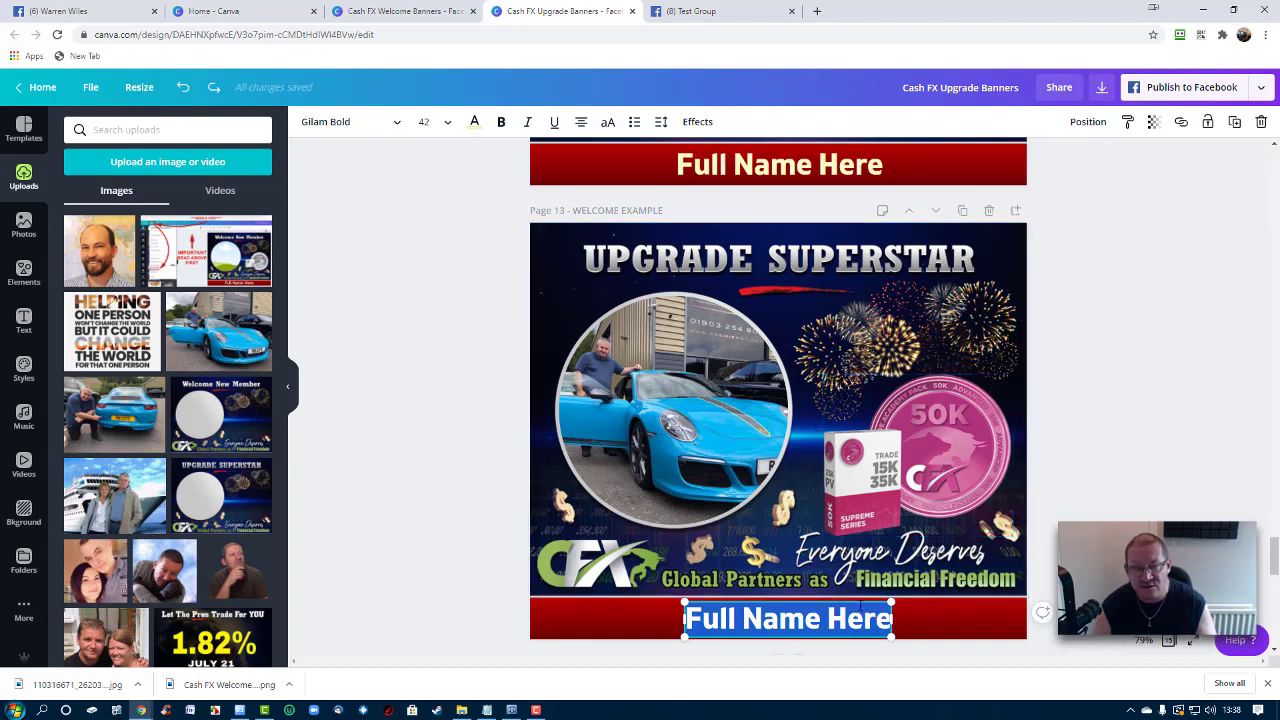
# Download only page 13 of the banner design as a PNG file
pyautogui.click(1102, 89)
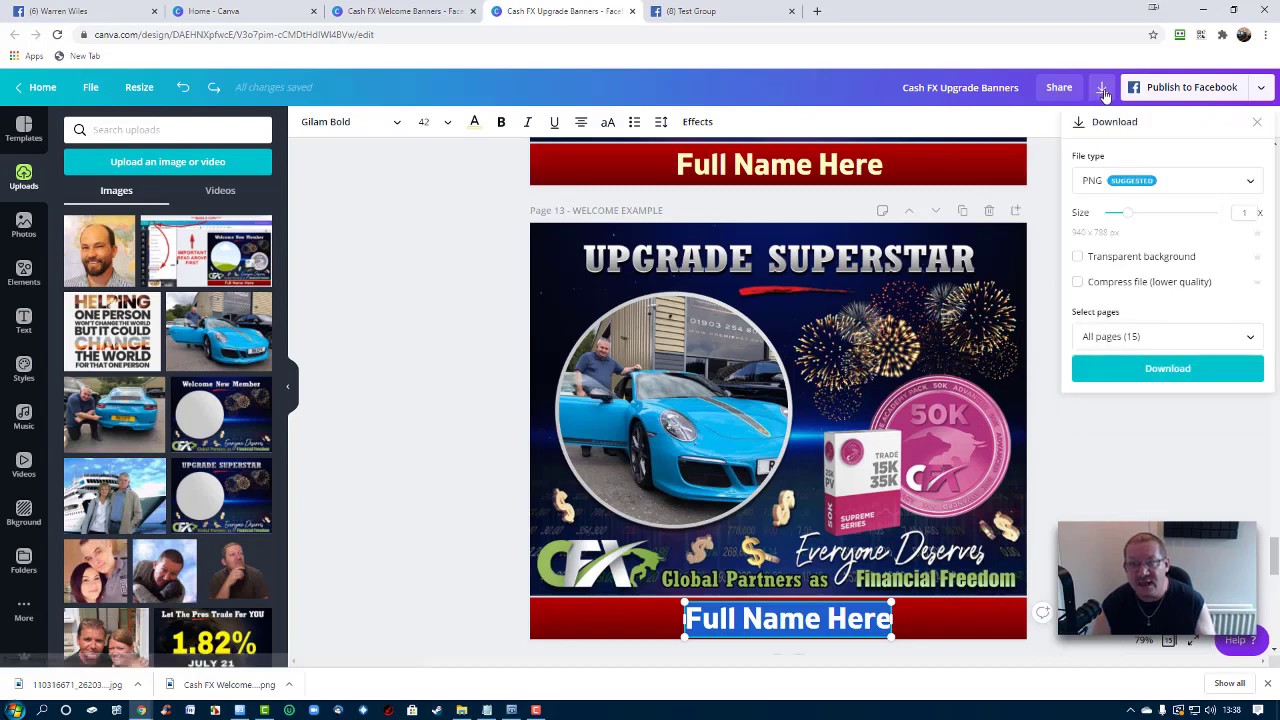
pyautogui.click(1248, 182)
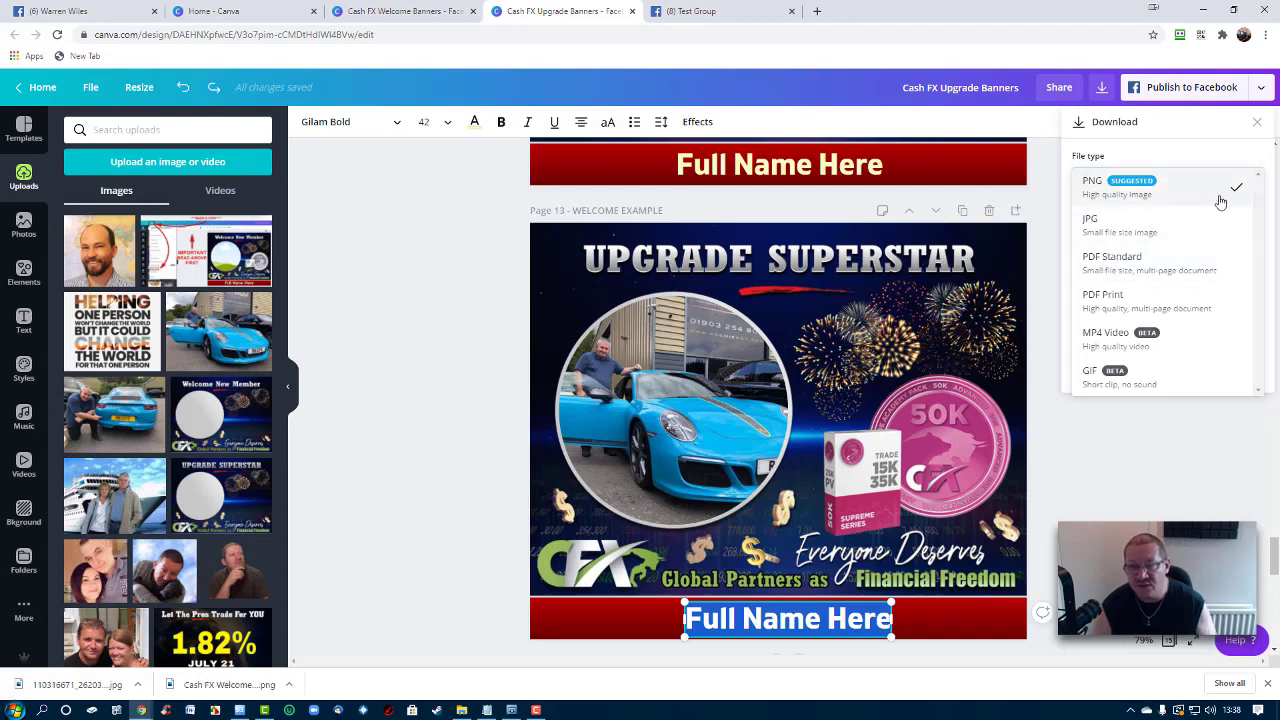
pyautogui.click(1196, 161)
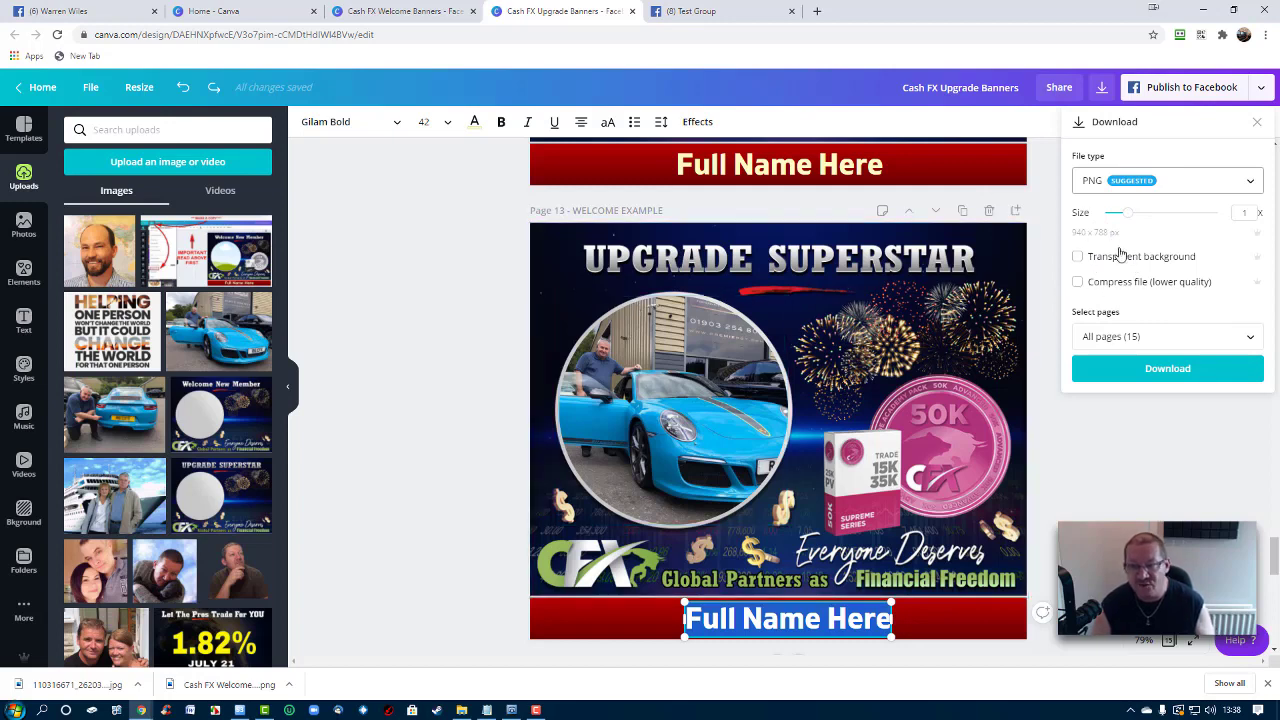
pyautogui.click(1157, 340)
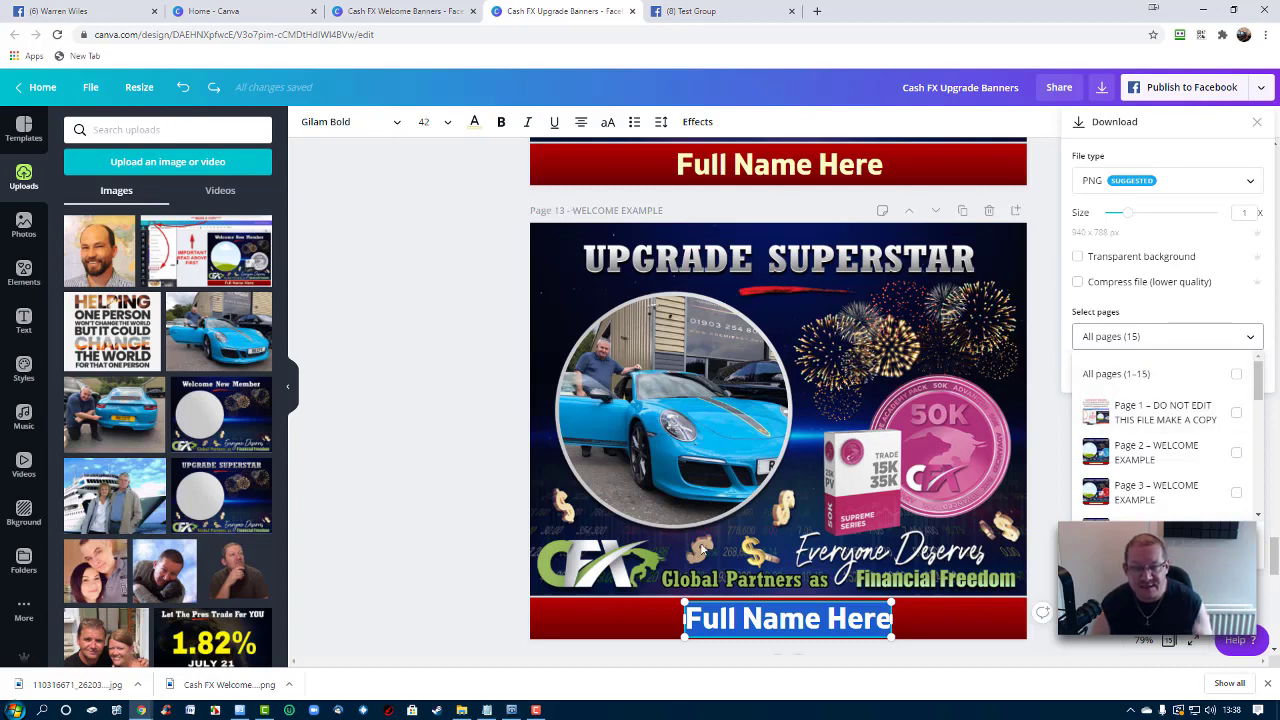
pyautogui.scroll(-3, 1150, 400)
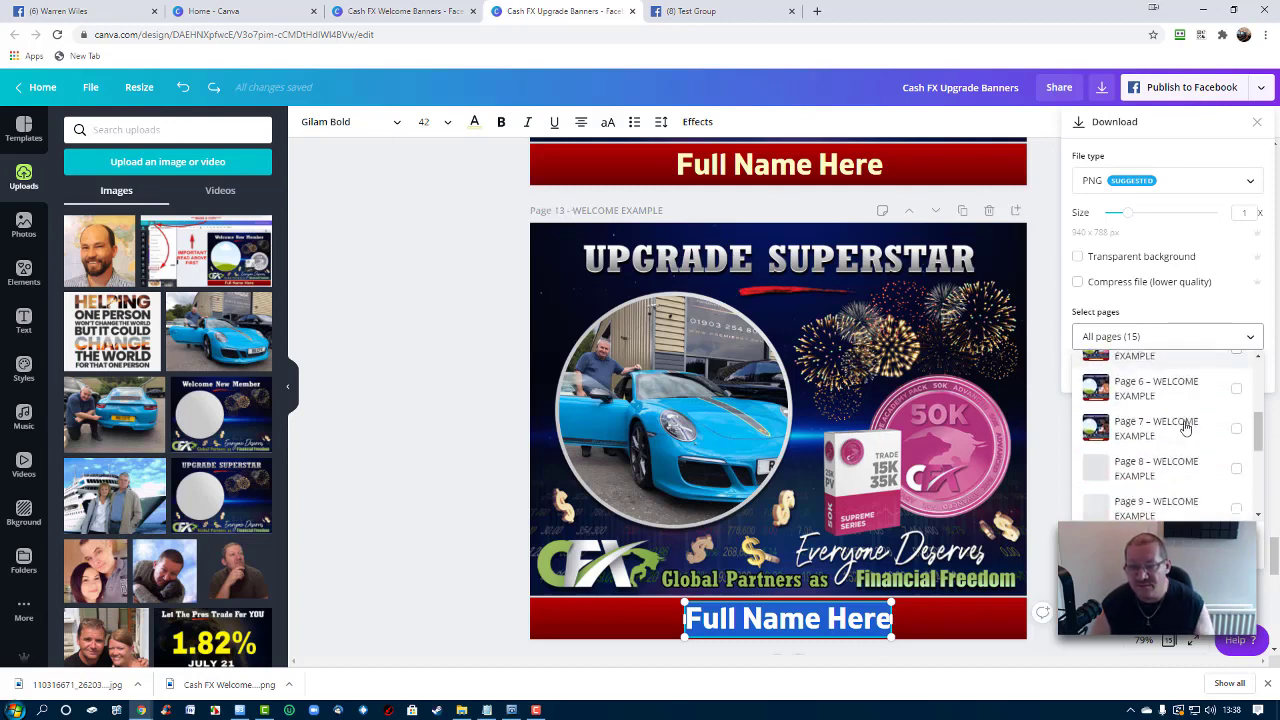
pyautogui.scroll(-3, 1185, 428)
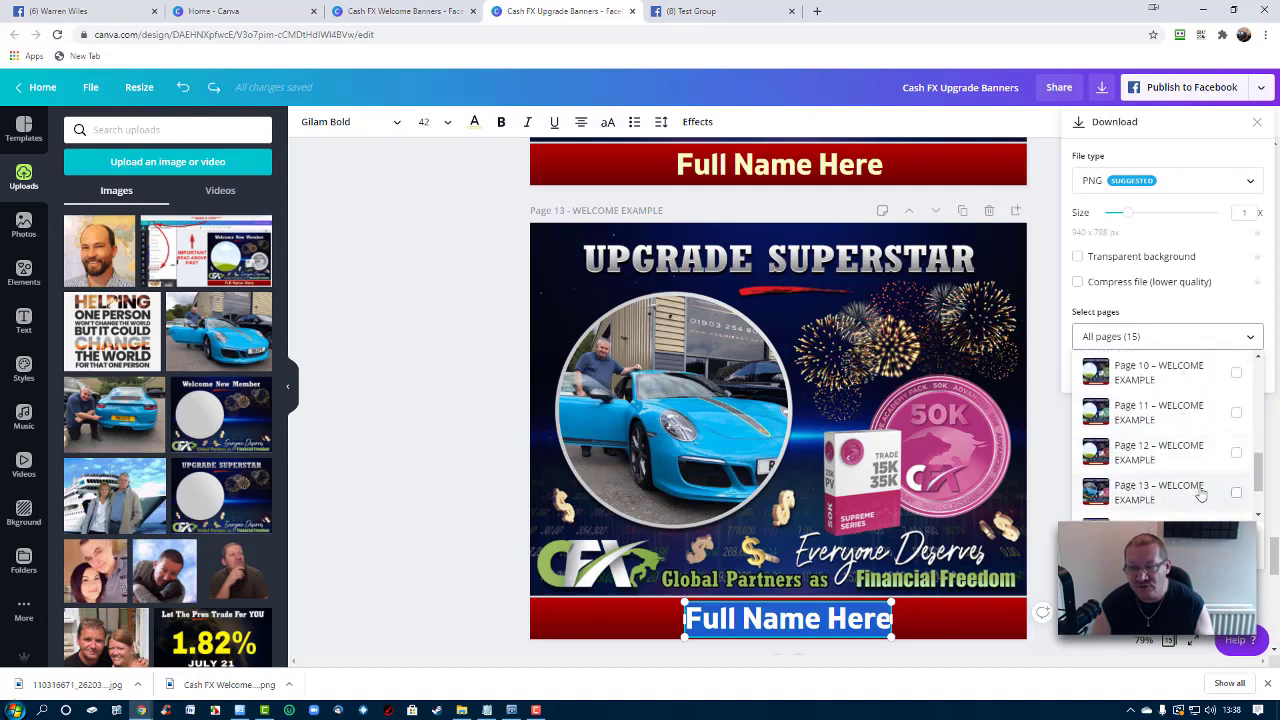
pyautogui.click(1236, 496)
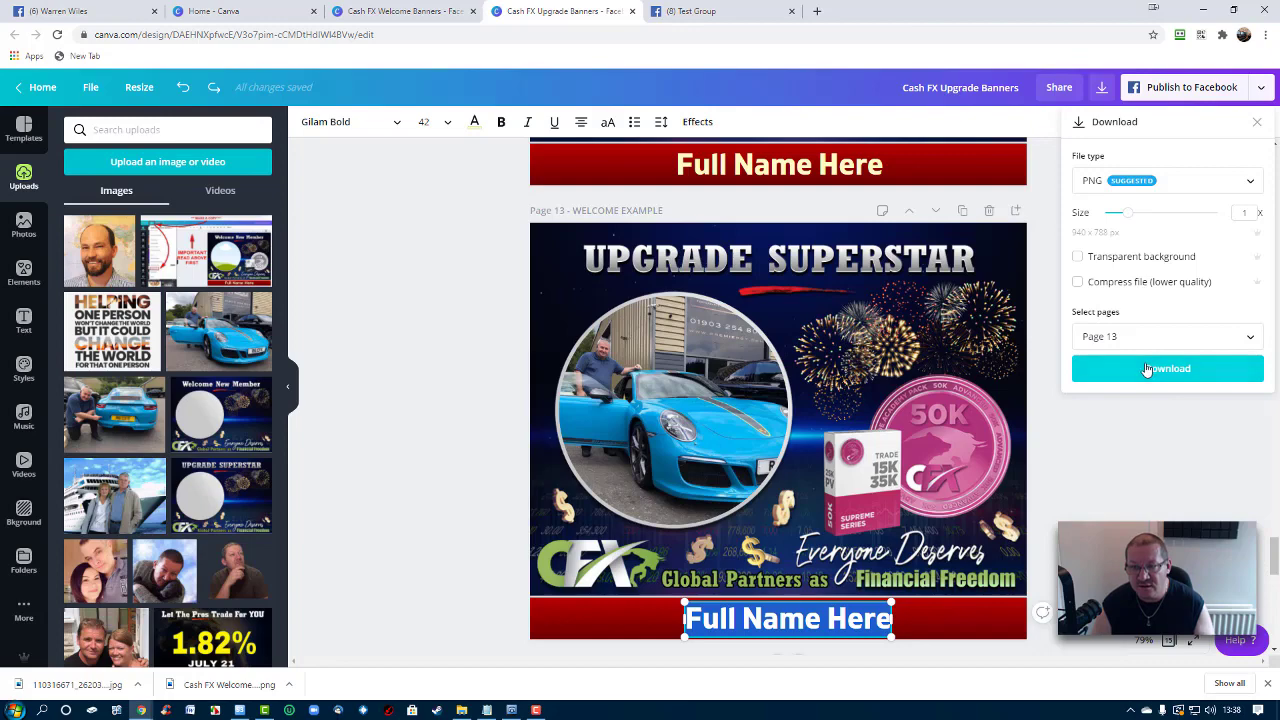
pyautogui.click(1148, 369)
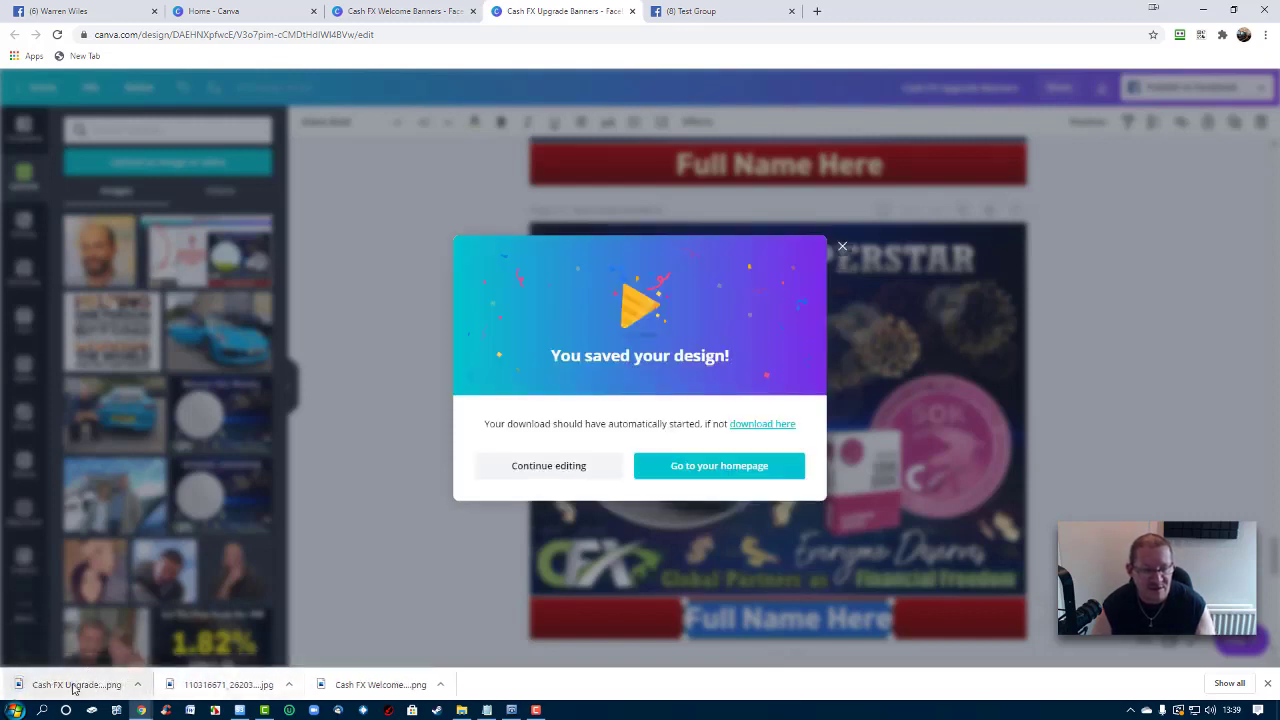
# Open the downloaded Cash FX Upgrade PNG and close the 'You saved your design!' message
pyautogui.click(73, 686)
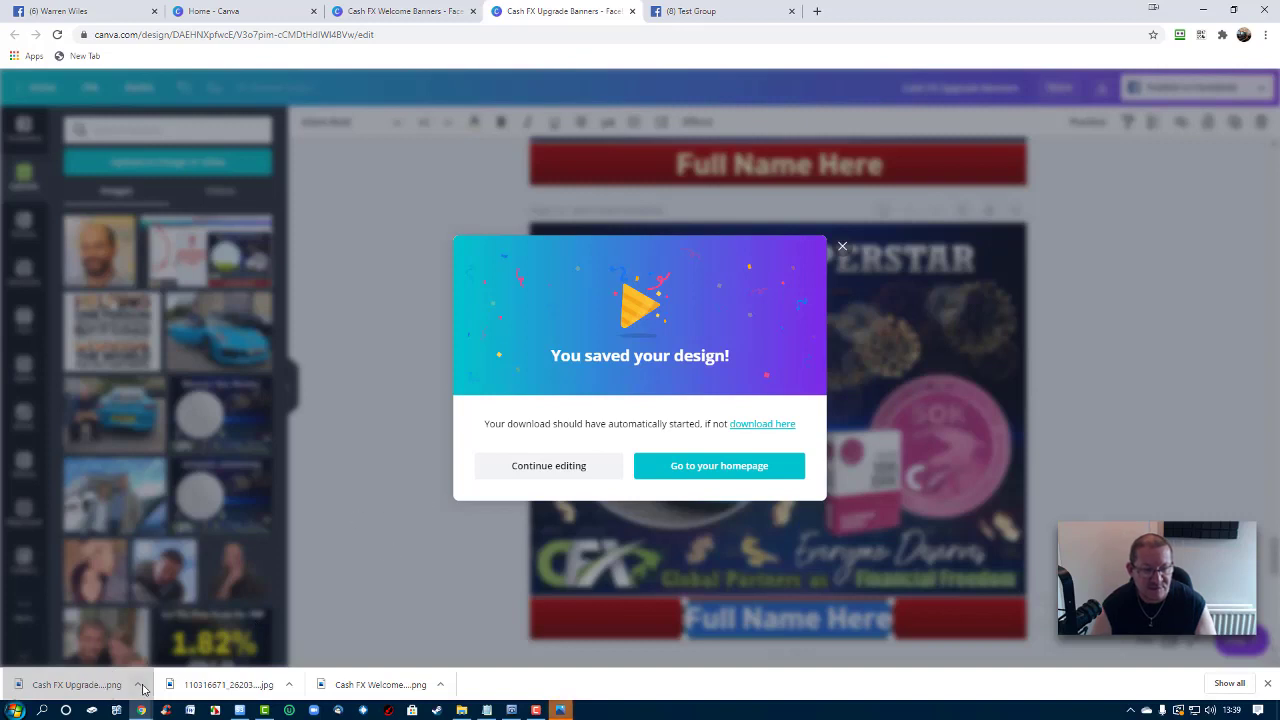
pyautogui.click(110, 686)
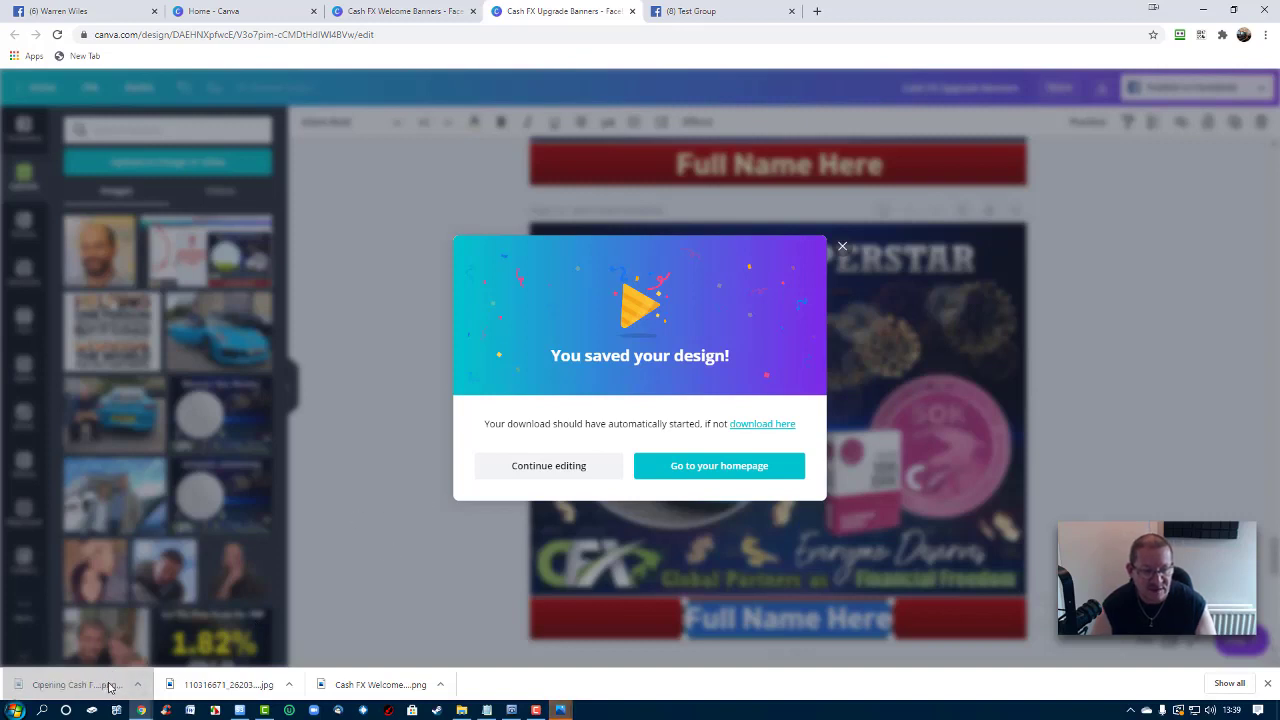
pyautogui.click(842, 246)
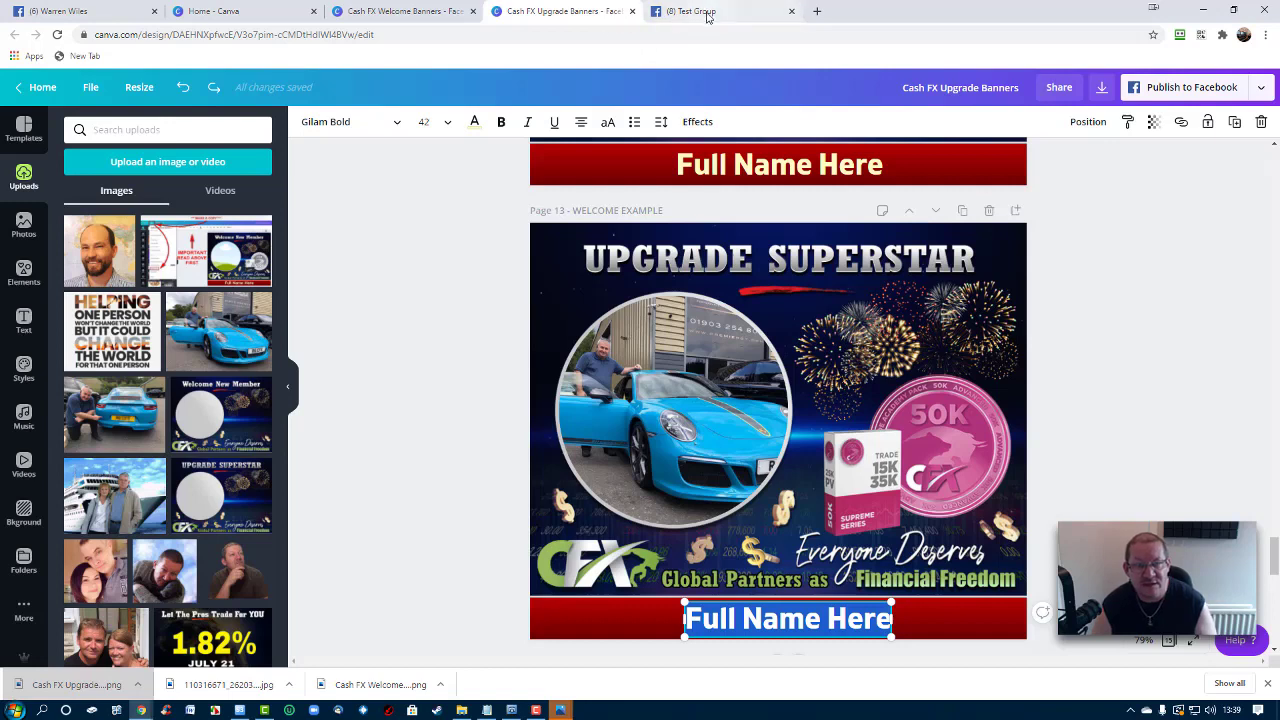
# Attach the downloaded Upgrade Superstar PNG to a Test Group post and publish it
pyautogui.click(707, 12)
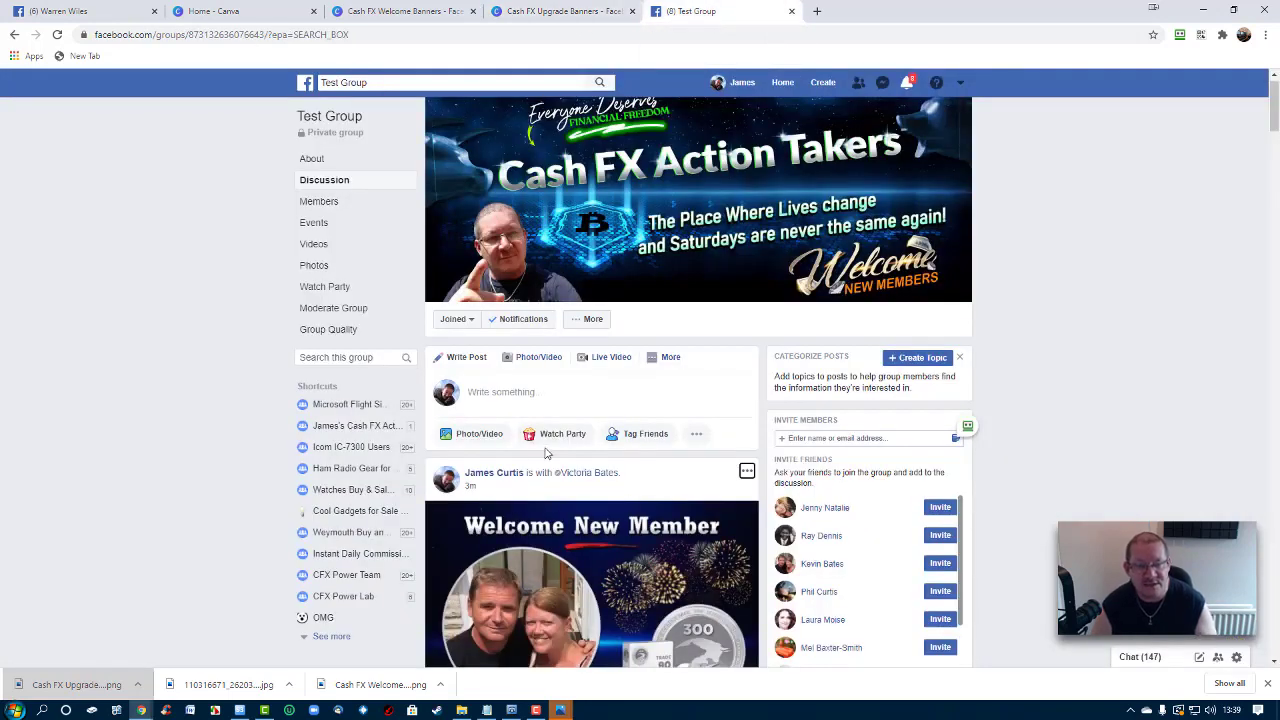
pyautogui.click(487, 437)
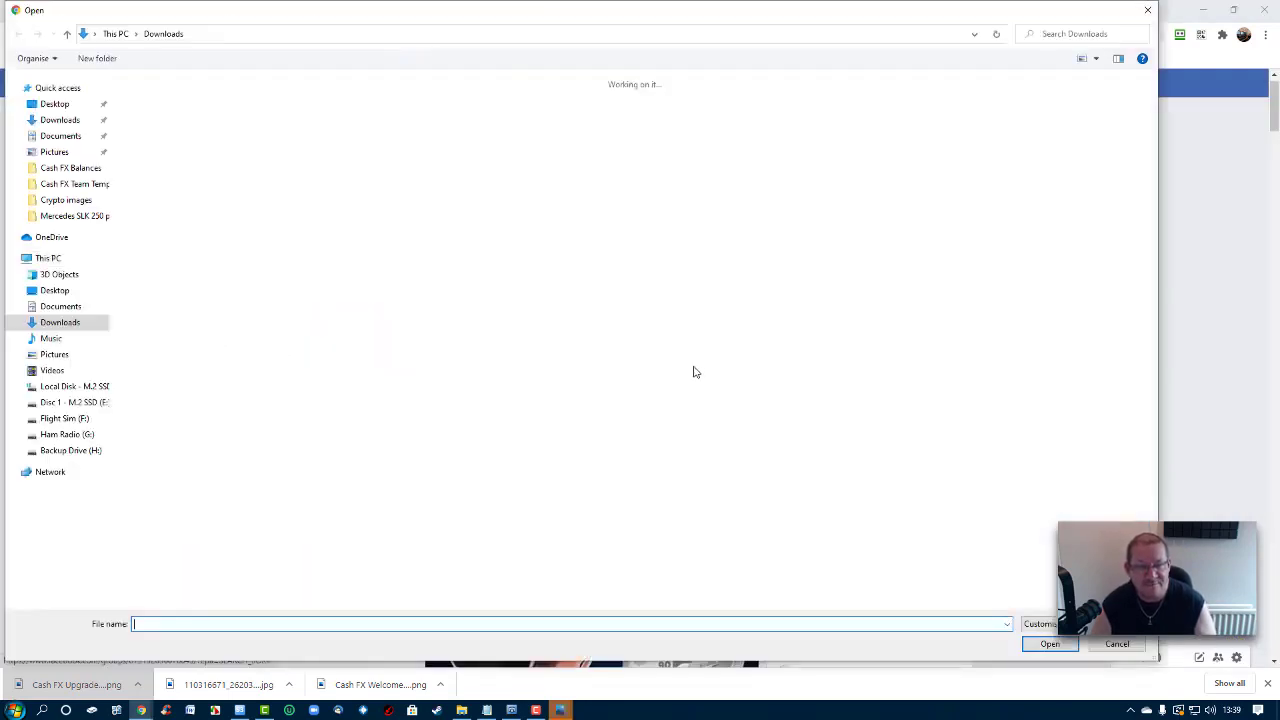
pyautogui.doubleClick(168, 125)
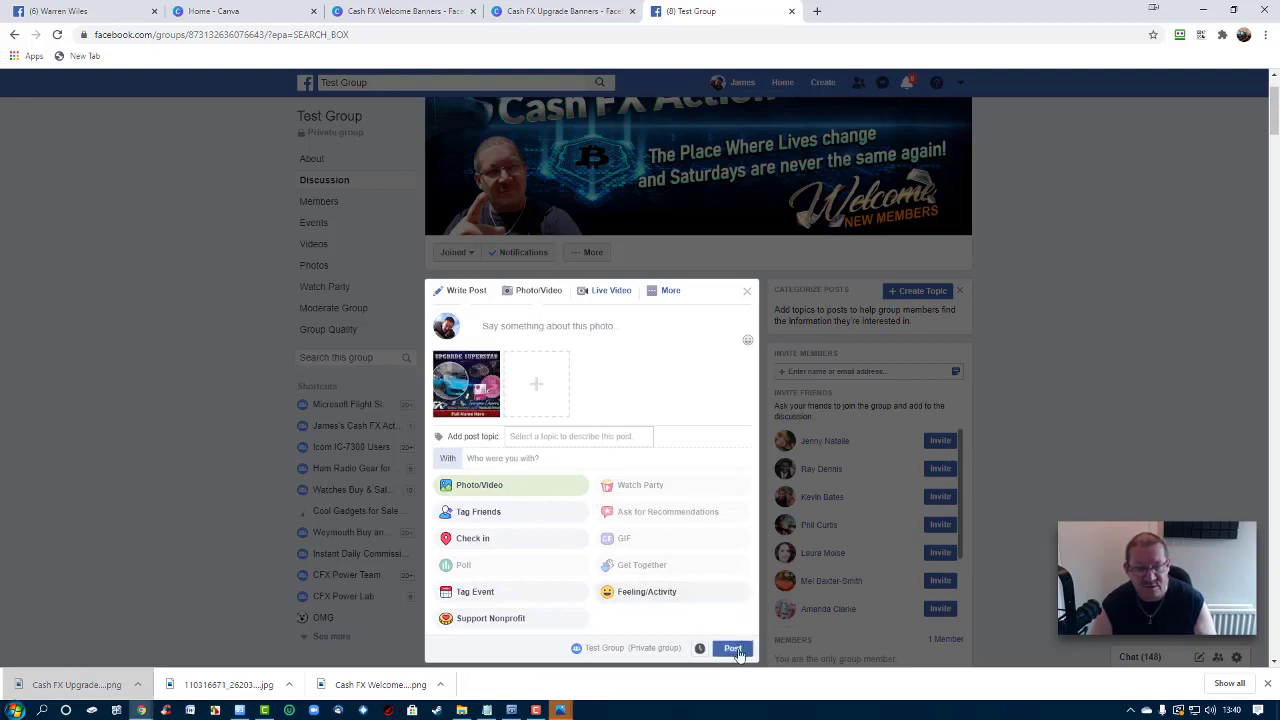
pyautogui.click(734, 649)
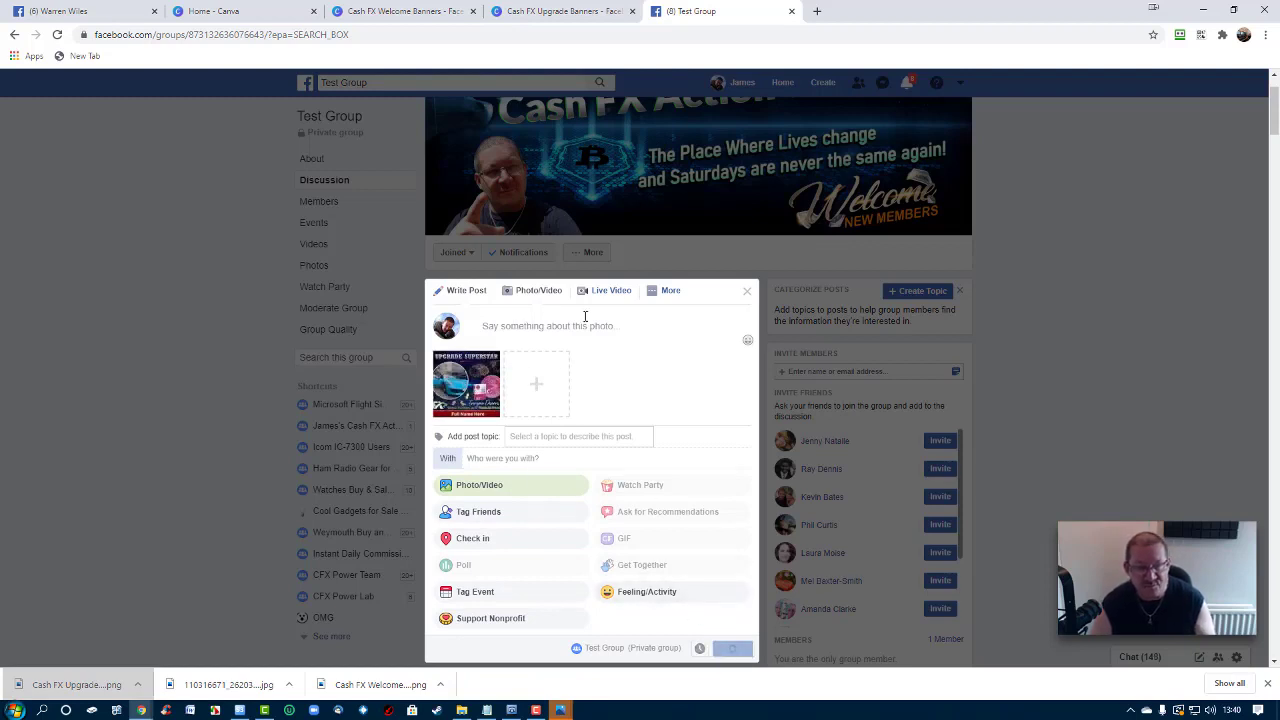
pyautogui.scroll(-2, 720, 320)
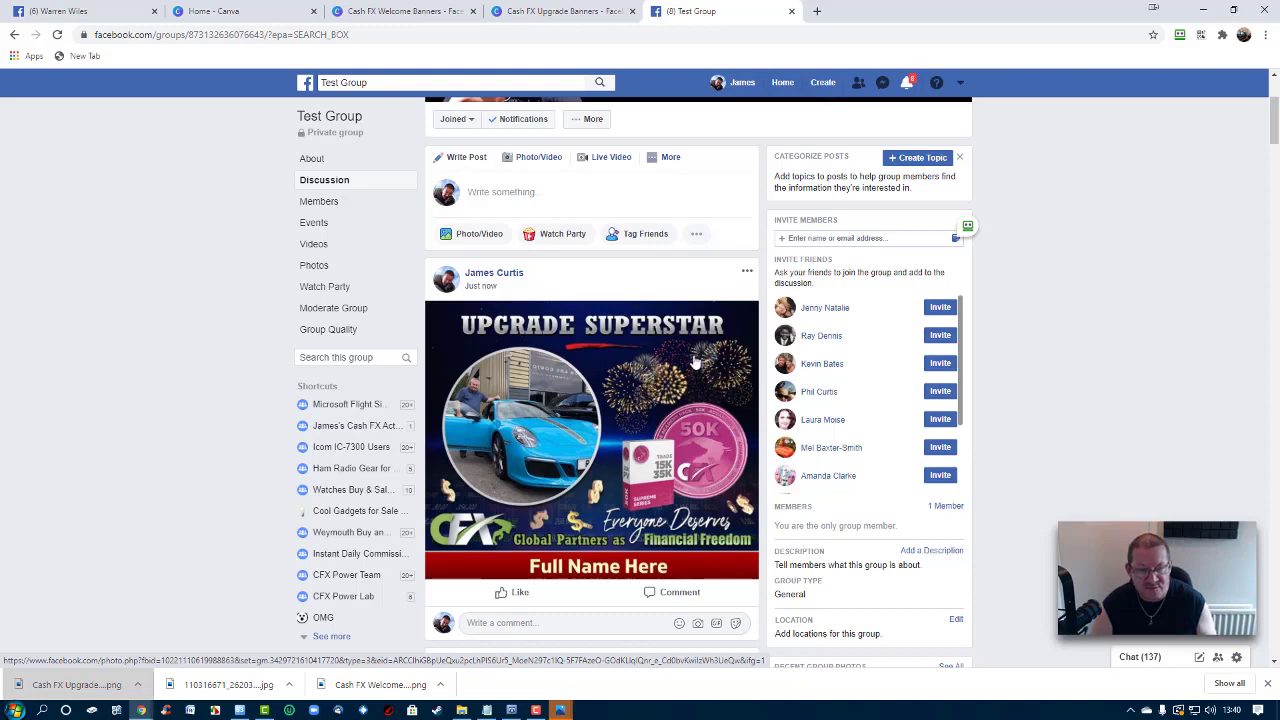
# View the Welcome New Member post's photo full size, then return to the Home - Canva tab
pyautogui.scroll(-5, 660, 375)
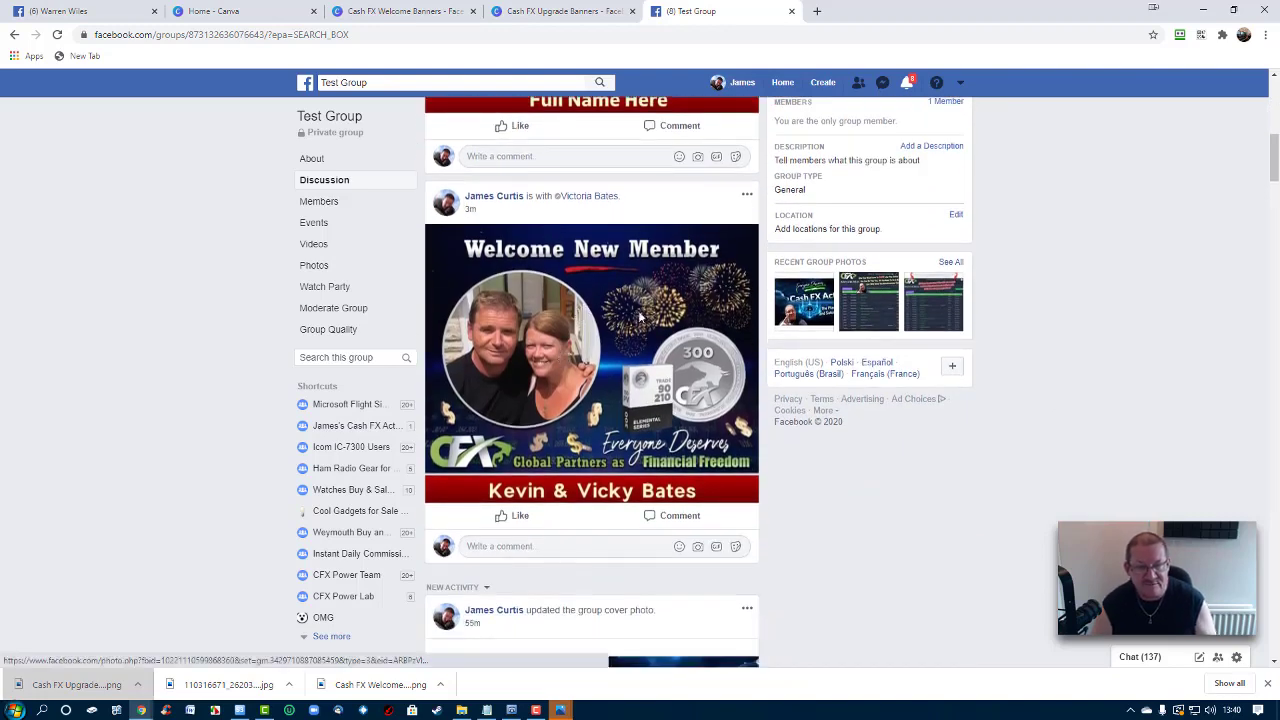
pyautogui.click(579, 312)
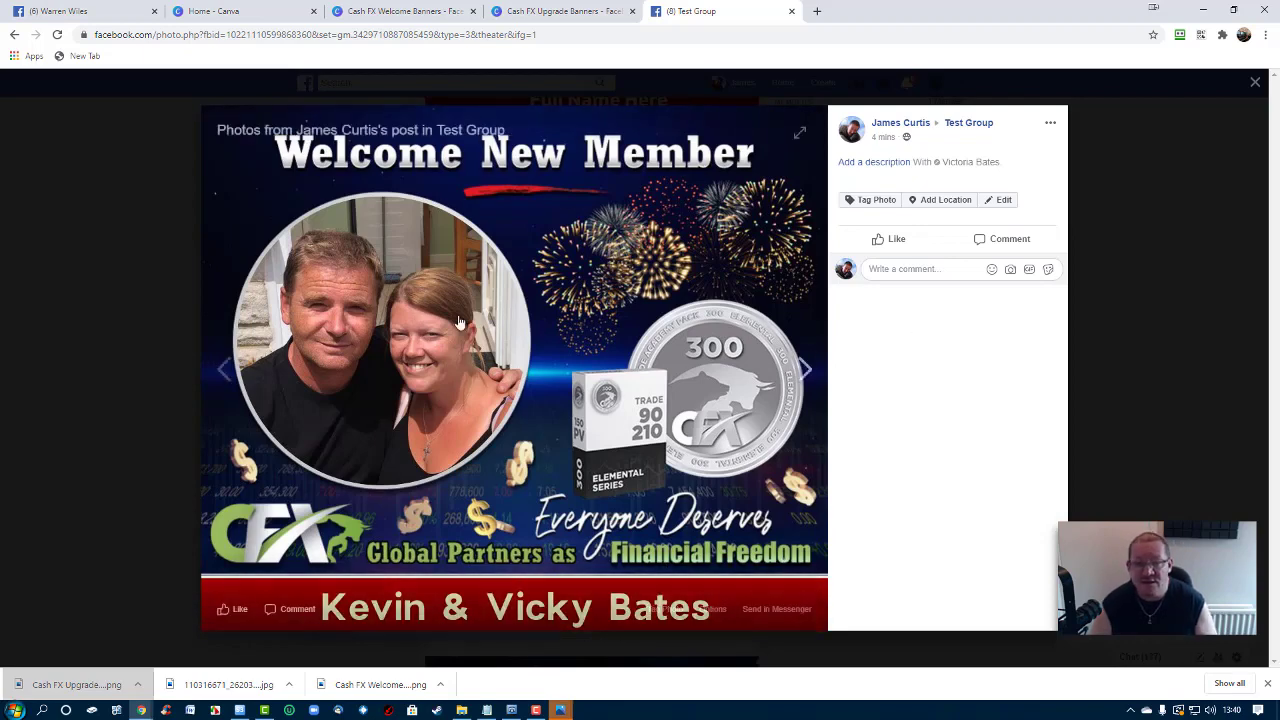
pyautogui.click(1256, 82)
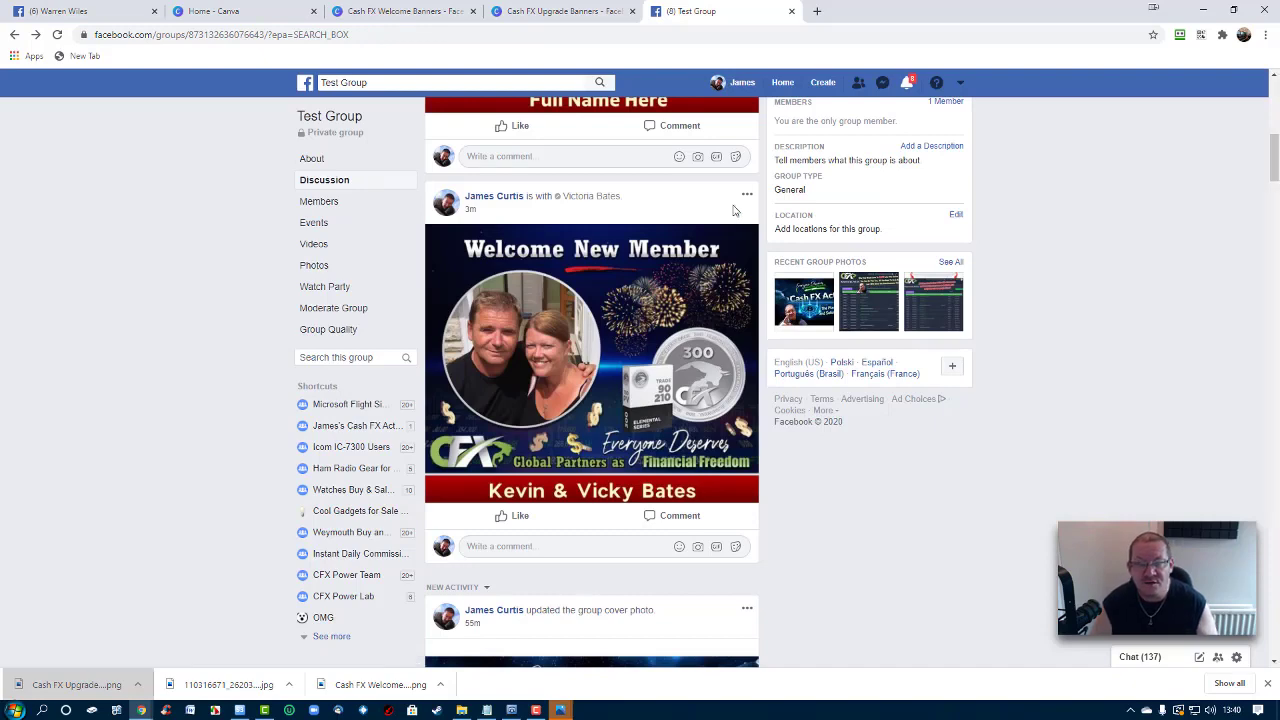
pyautogui.click(255, 12)
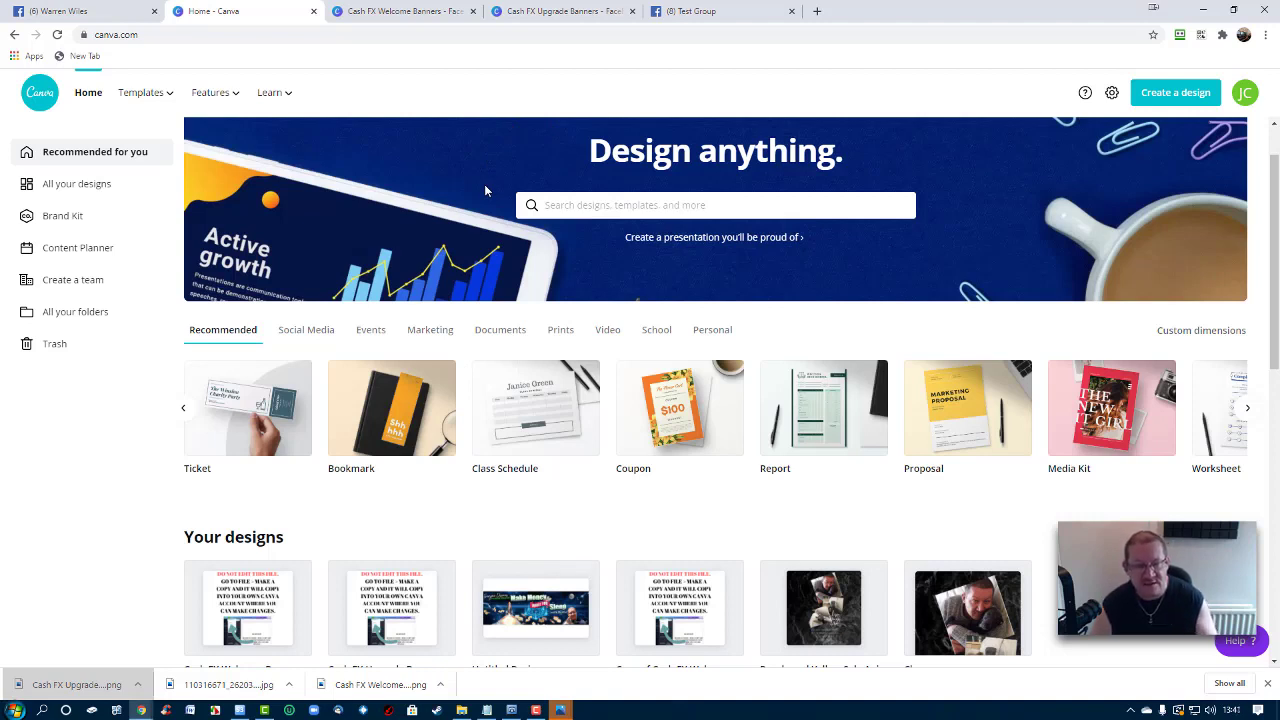
# Switch to the Cash FX Welcome Banners design tab in the Canva editor
pyautogui.scroll(-1, 448, 556)
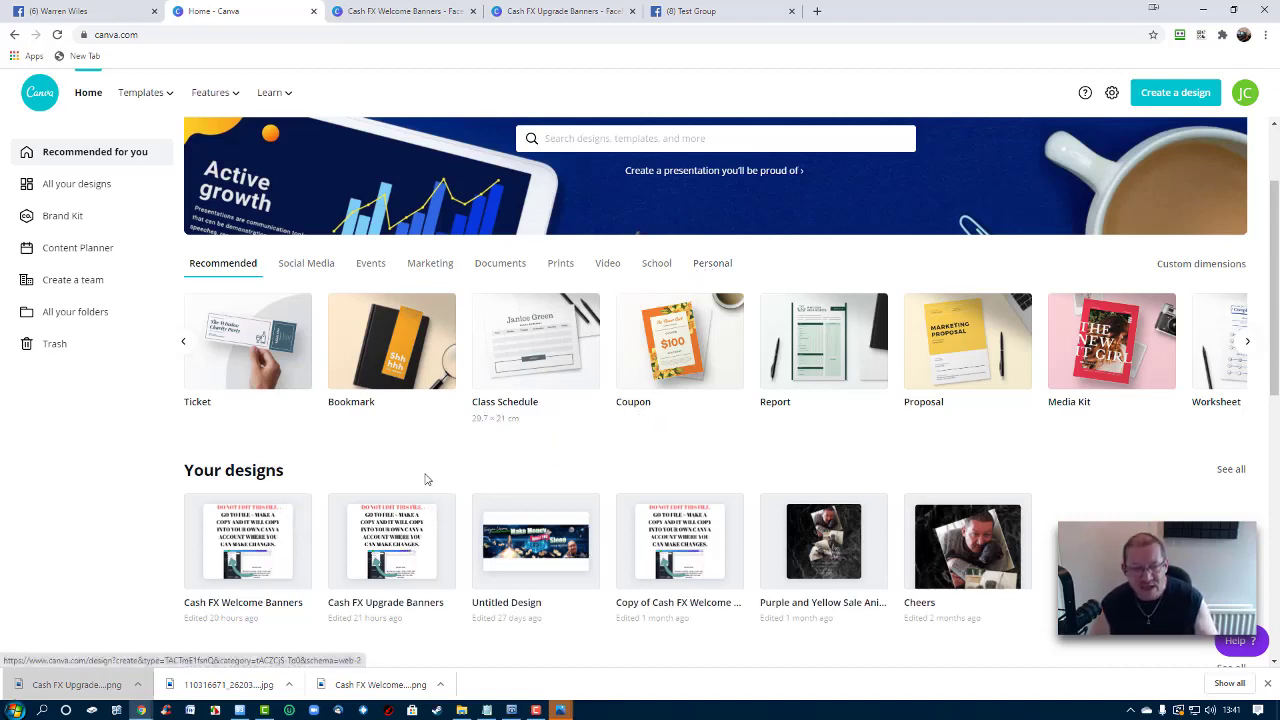
pyautogui.click(405, 11)
pyautogui.scroll(4, 1077, 256)
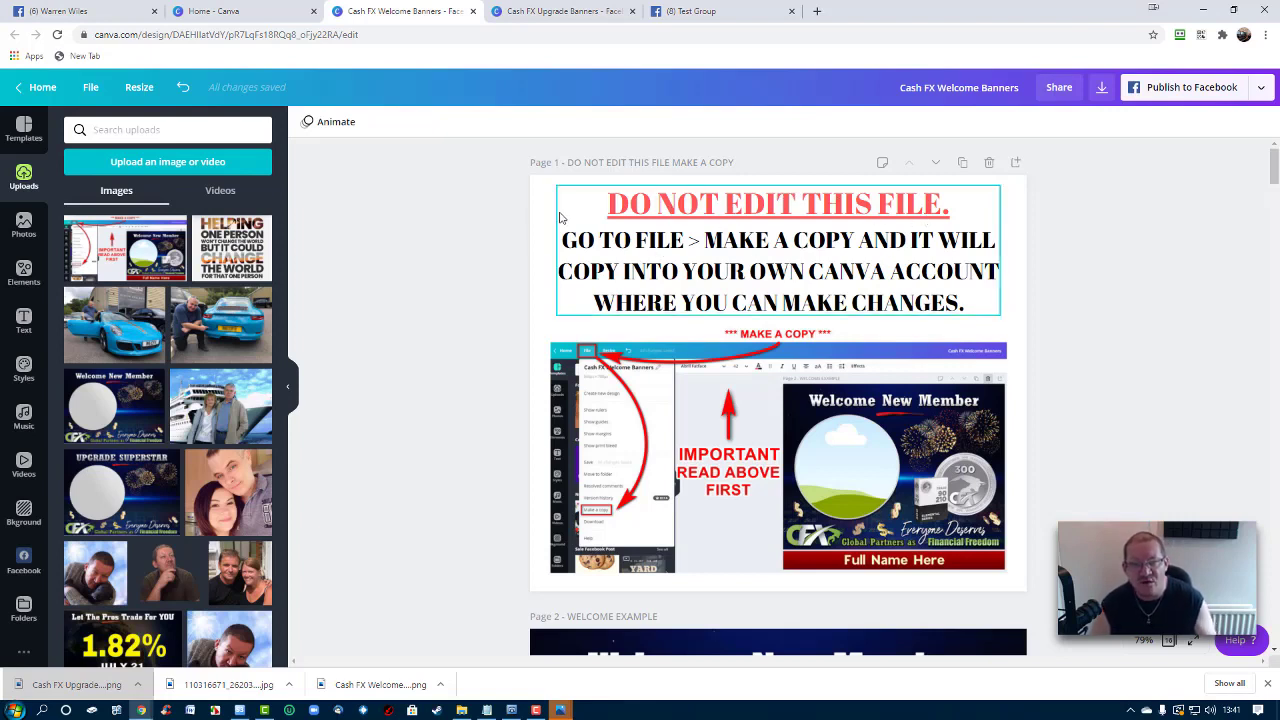
# Create 'Copy of Cash FX Welcome Banners' with File > Make a copy
pyautogui.click(93, 88)
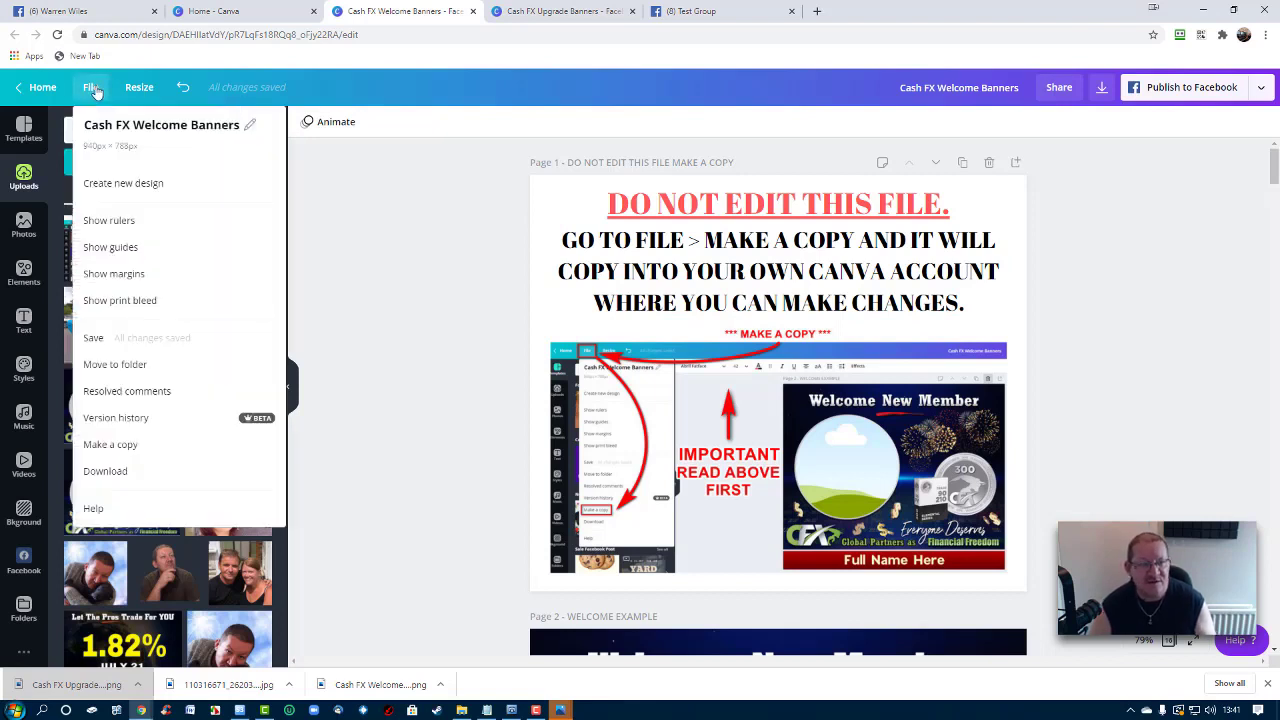
pyautogui.click(110, 445)
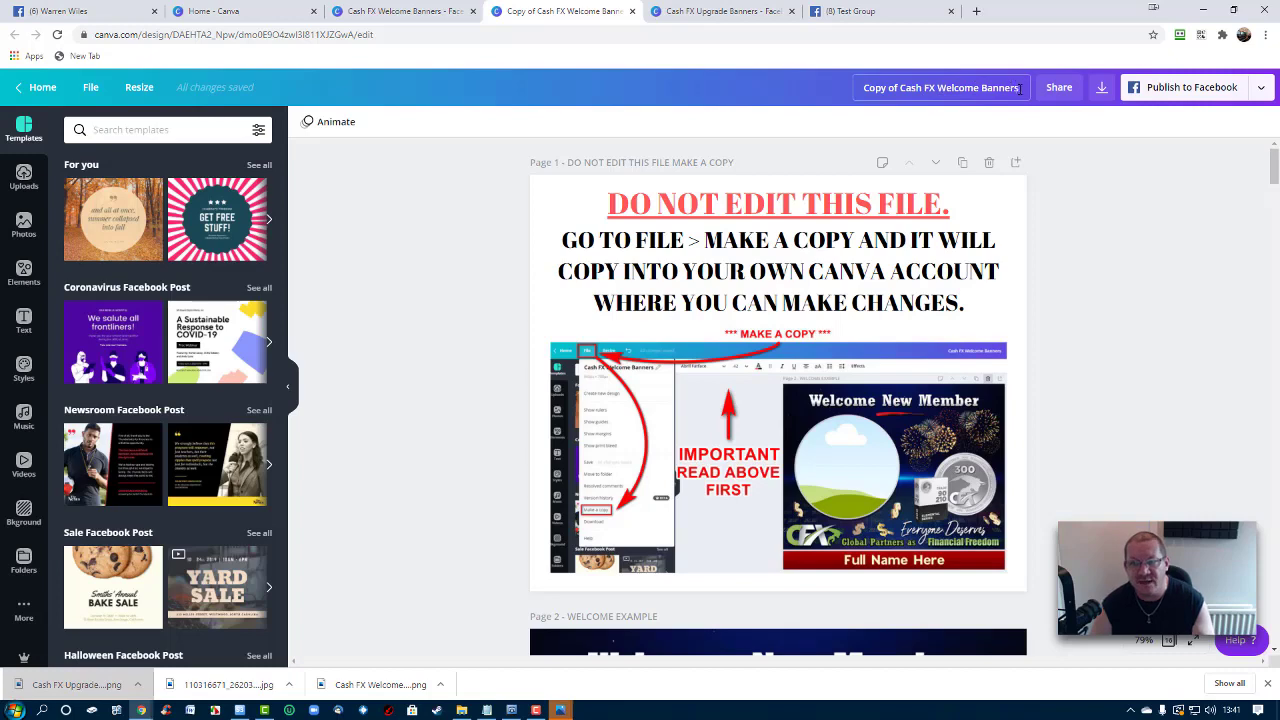
pyautogui.scroll(-7, 966, 177)
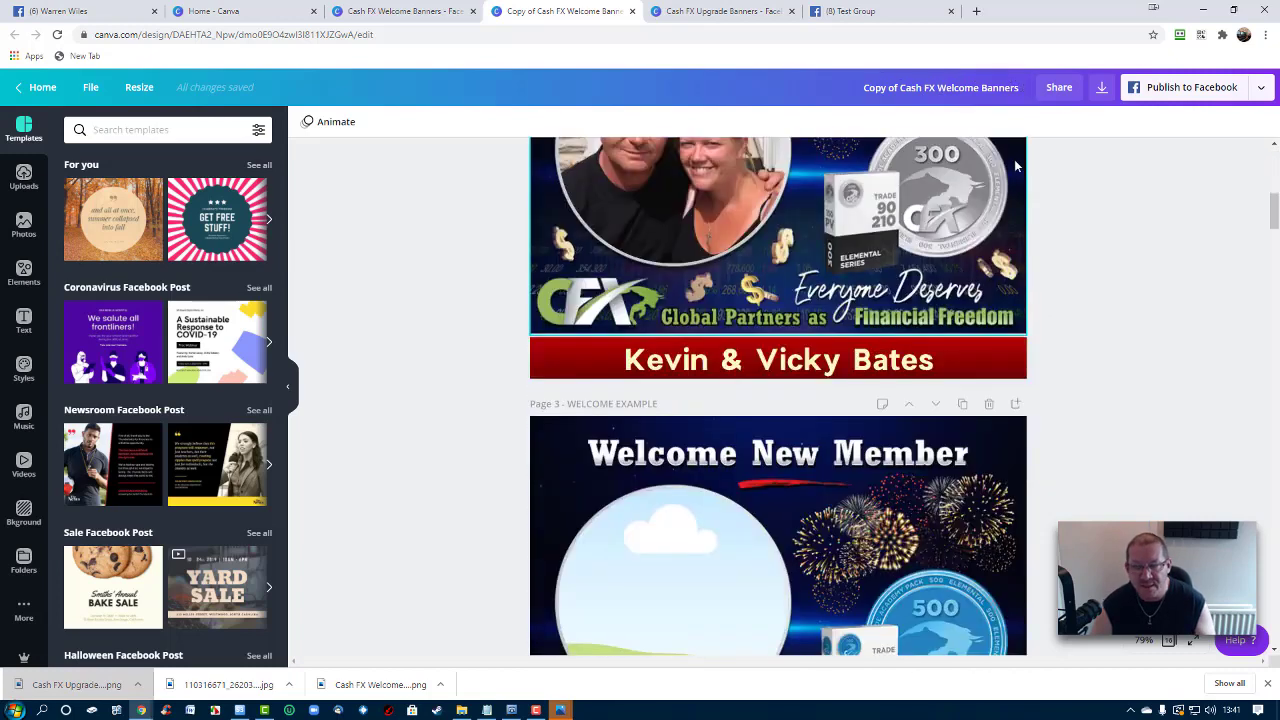
pyautogui.scroll(-5, 1014, 159)
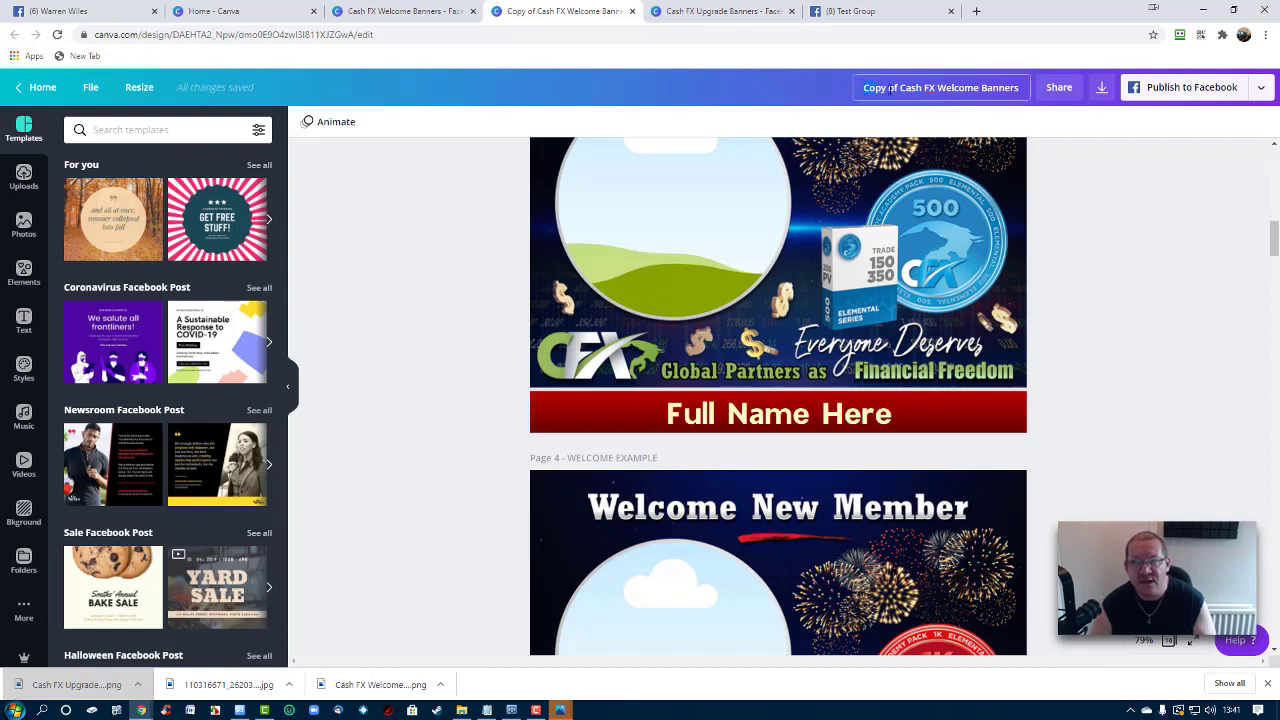
# Retitle the copied design 'Test Banner', capitalising the T and B
pyautogui.click(1015, 87)
pyautogui.write('te')
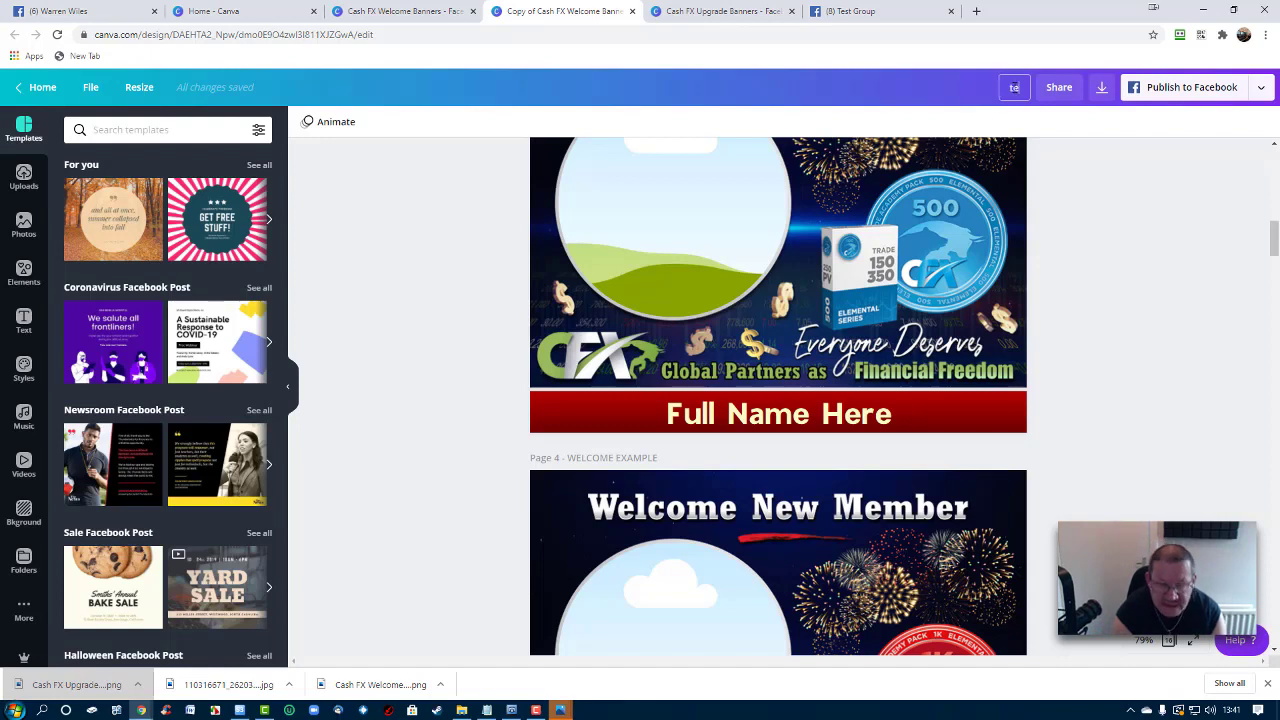
pyautogui.write('st banner')
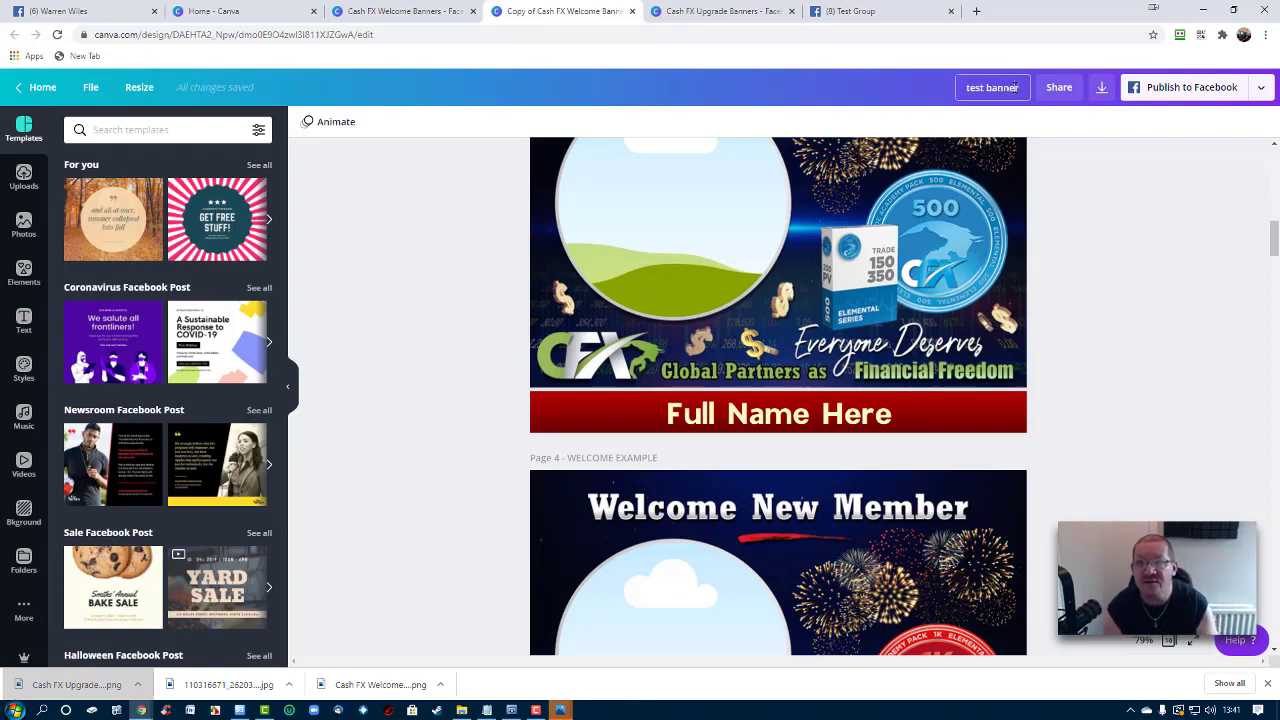
pyautogui.press('Home')
pyautogui.write('T')
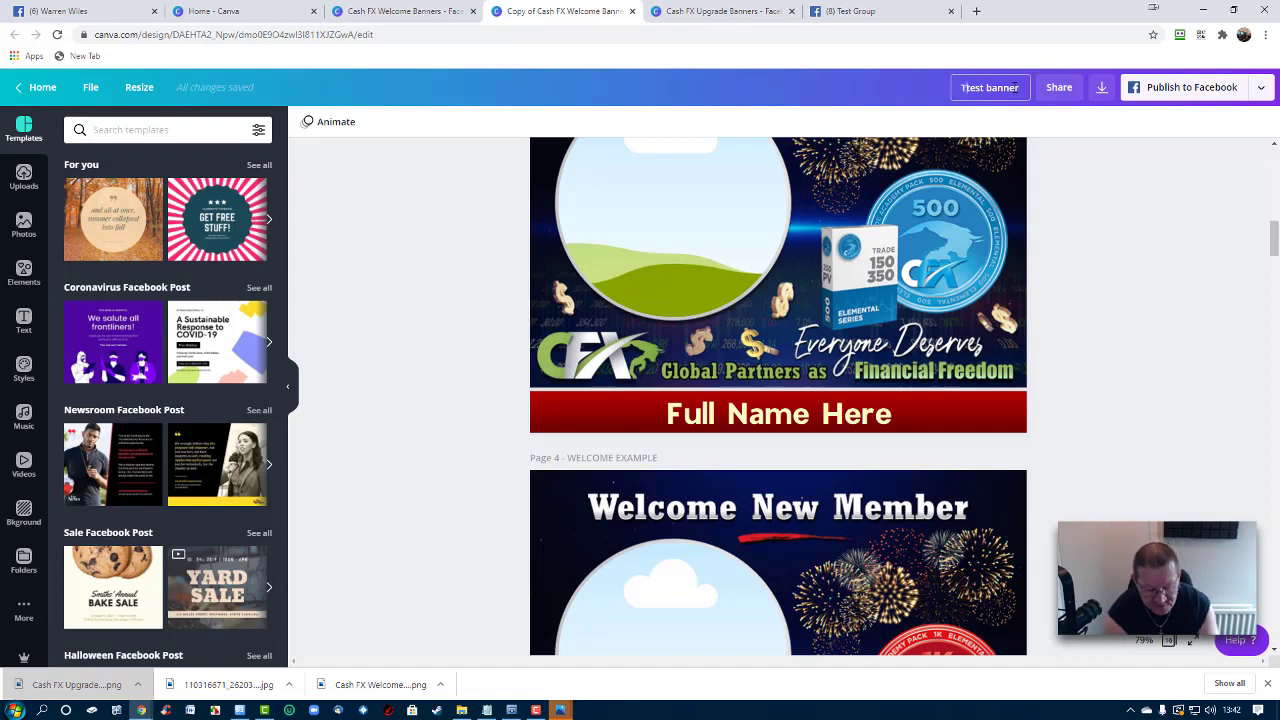
pyautogui.press('Delete')
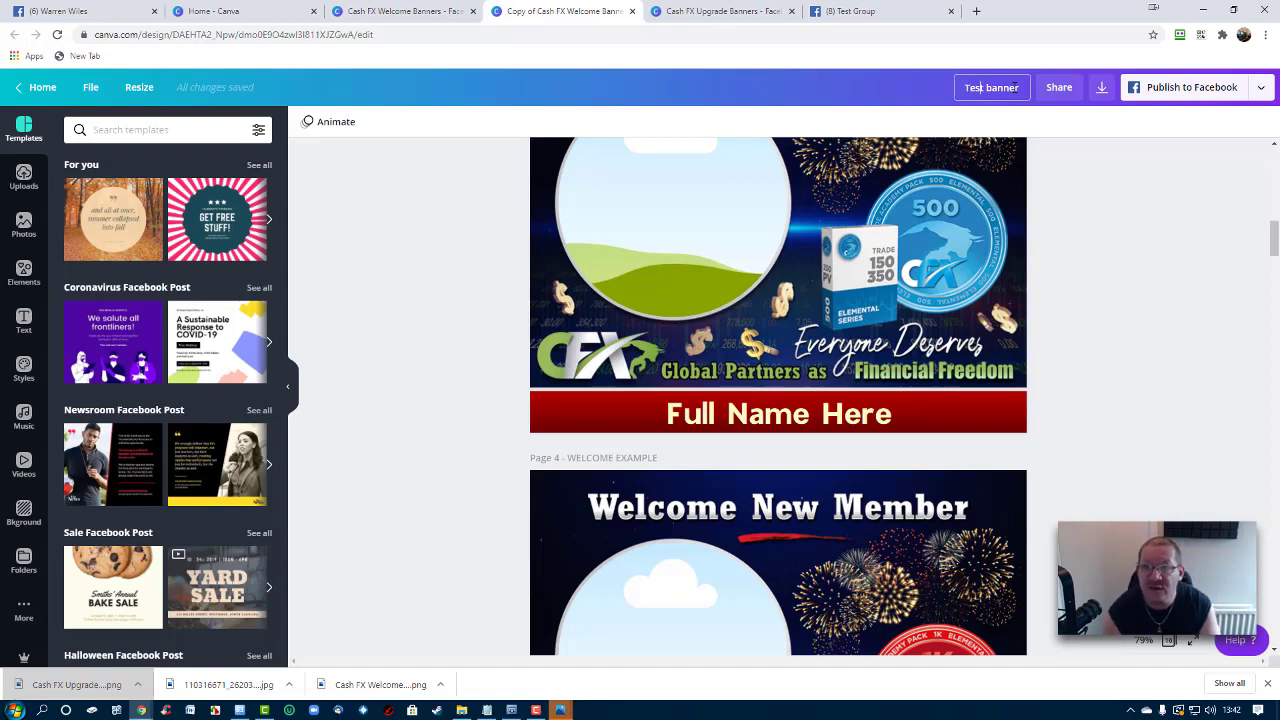
pyautogui.write('B')
pyautogui.press('Delete')
pyautogui.press('Return')
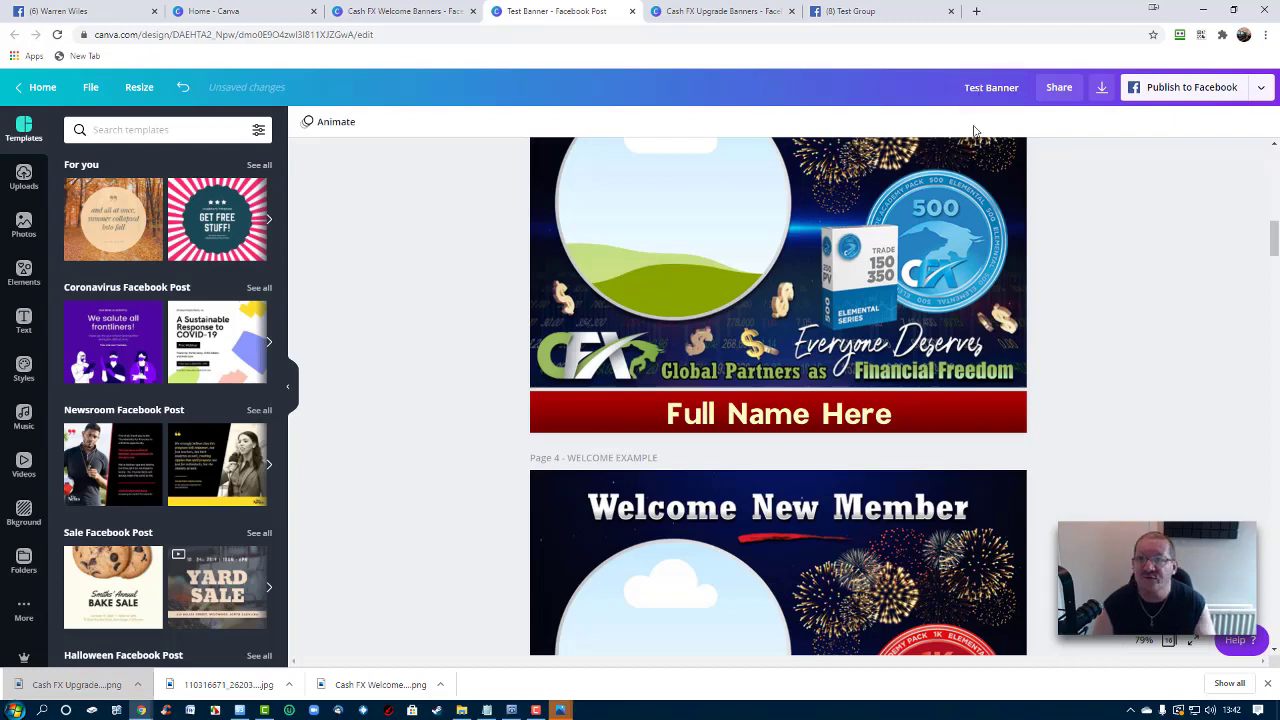
pyautogui.scroll(-3, 982, 147)
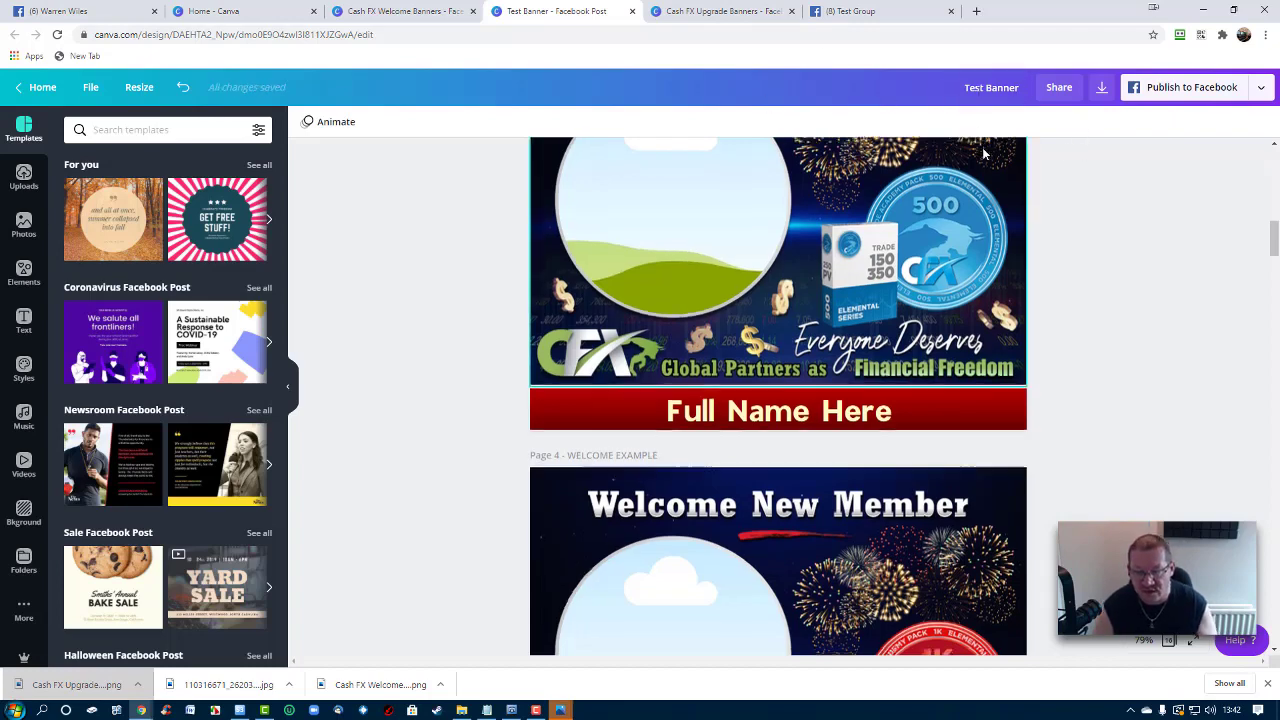
pyautogui.scroll(-5, 901, 156)
pyautogui.scroll(10, 827, 200)
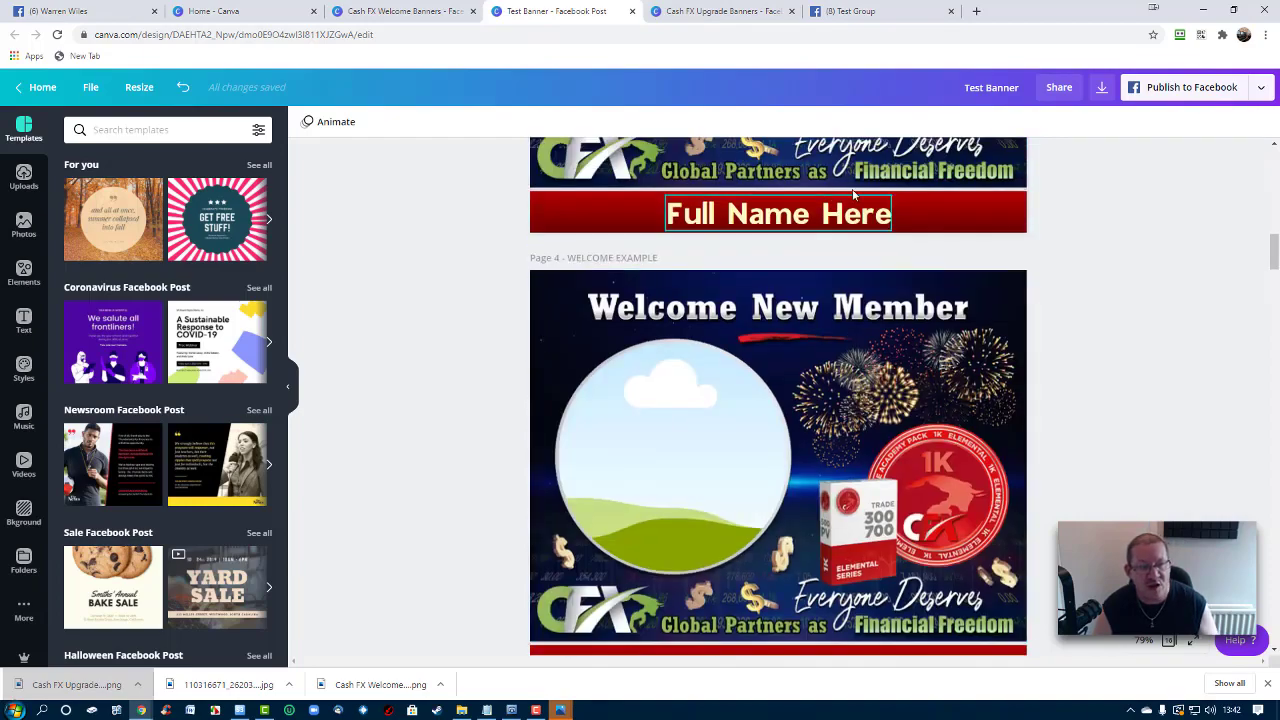
pyautogui.scroll(8, 827, 193)
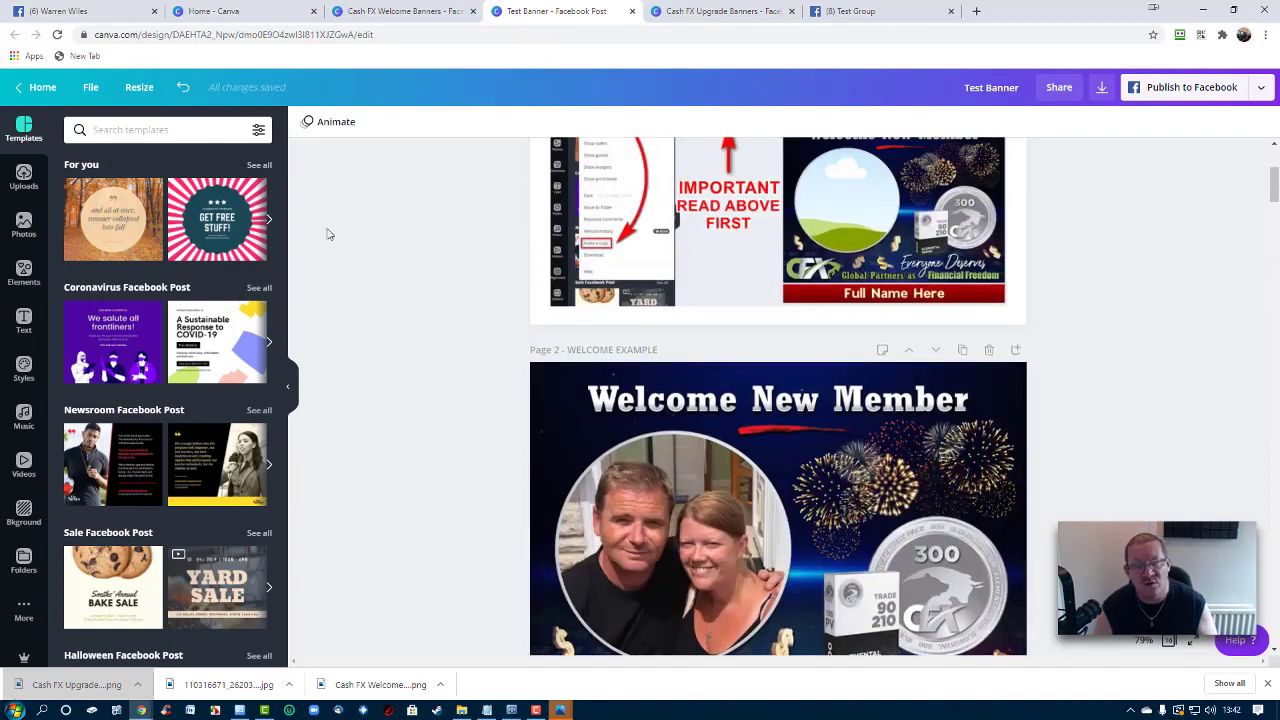
pyautogui.scroll(4, 503, 251)
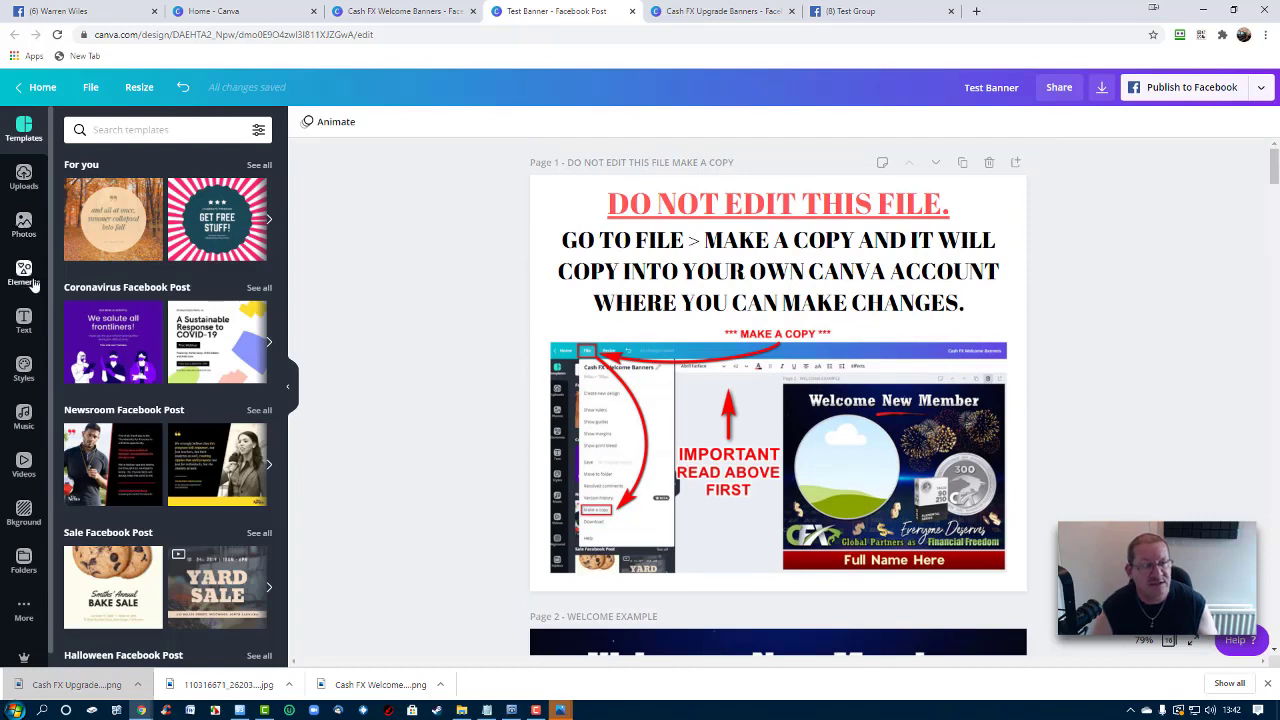
# Scroll through the Elements and Text panels in the left sidebar
pyautogui.click(24, 272)
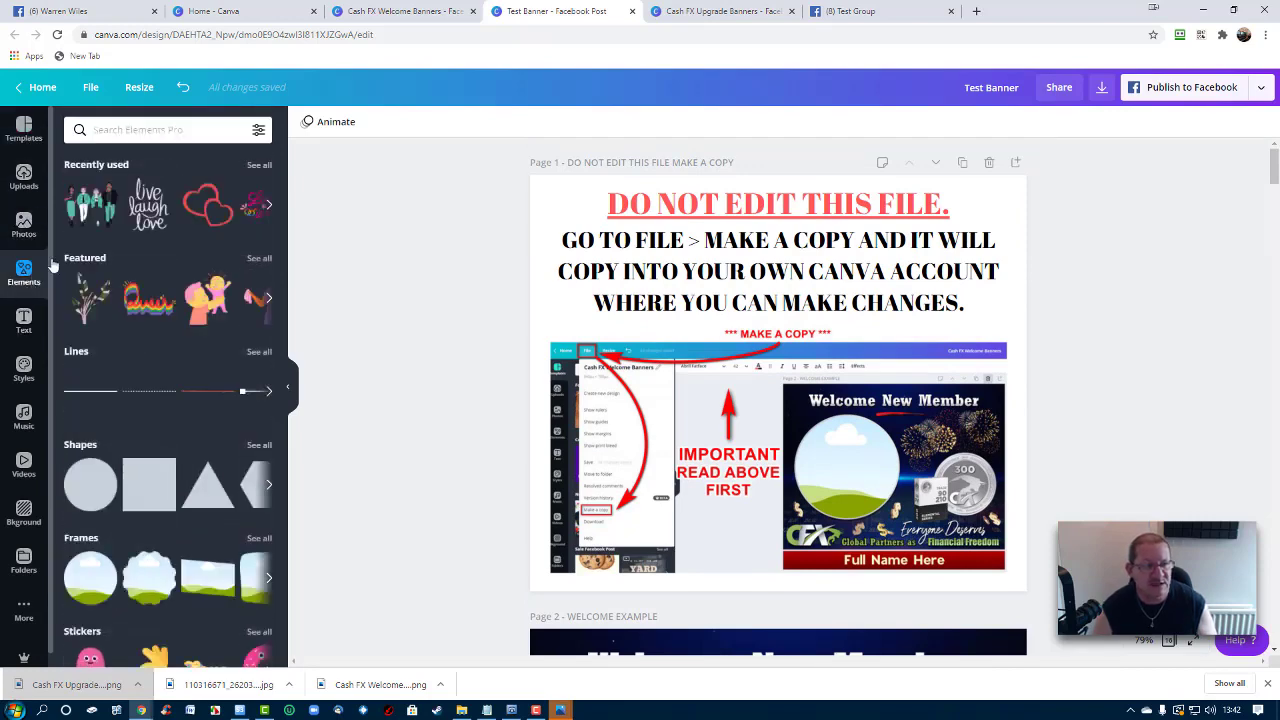
pyautogui.scroll(-2, 117, 267)
pyautogui.scroll(-5, 117, 267)
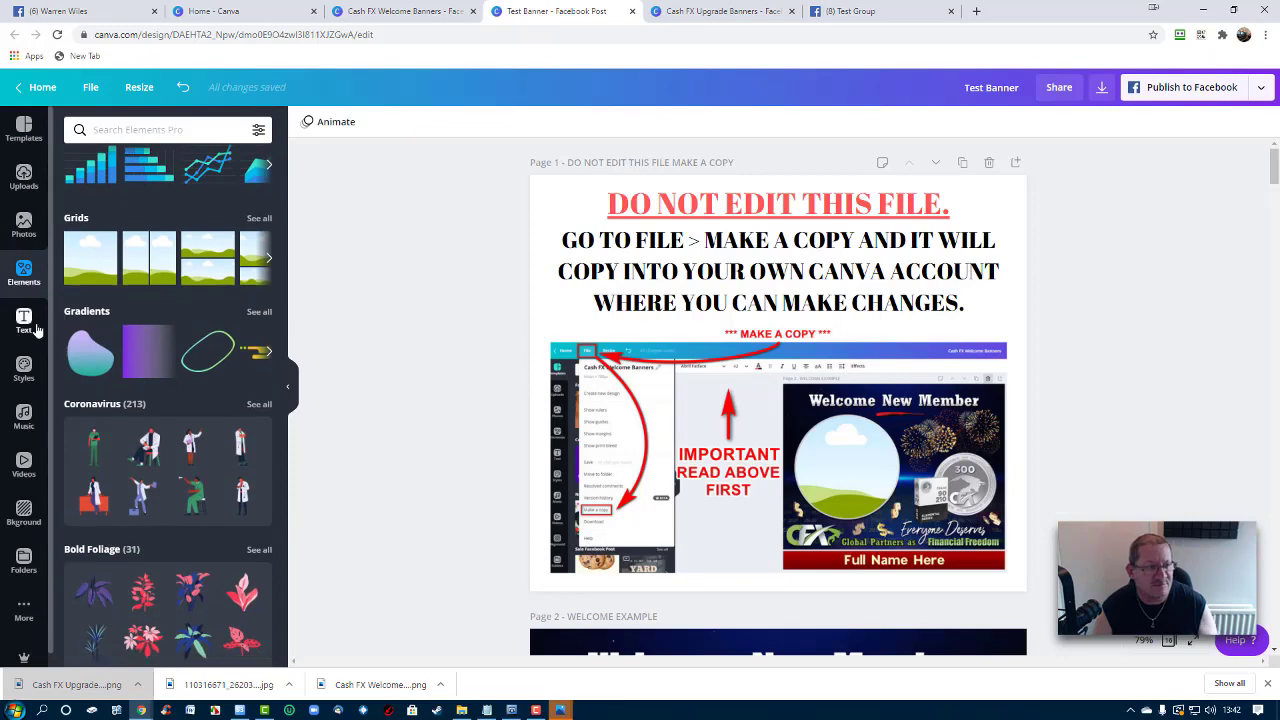
pyautogui.click(24, 320)
pyautogui.scroll(-3, 157, 251)
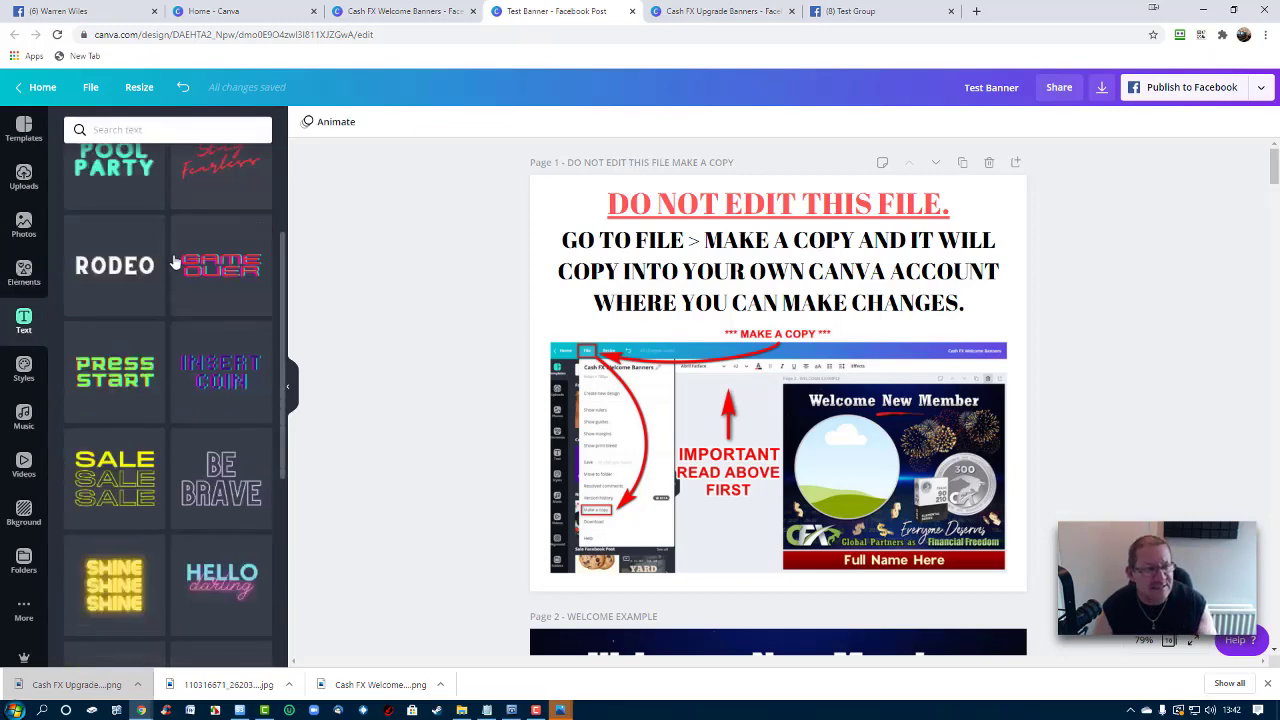
# Browse the Photos panel, then scroll through the Bkground image library
pyautogui.click(32, 232)
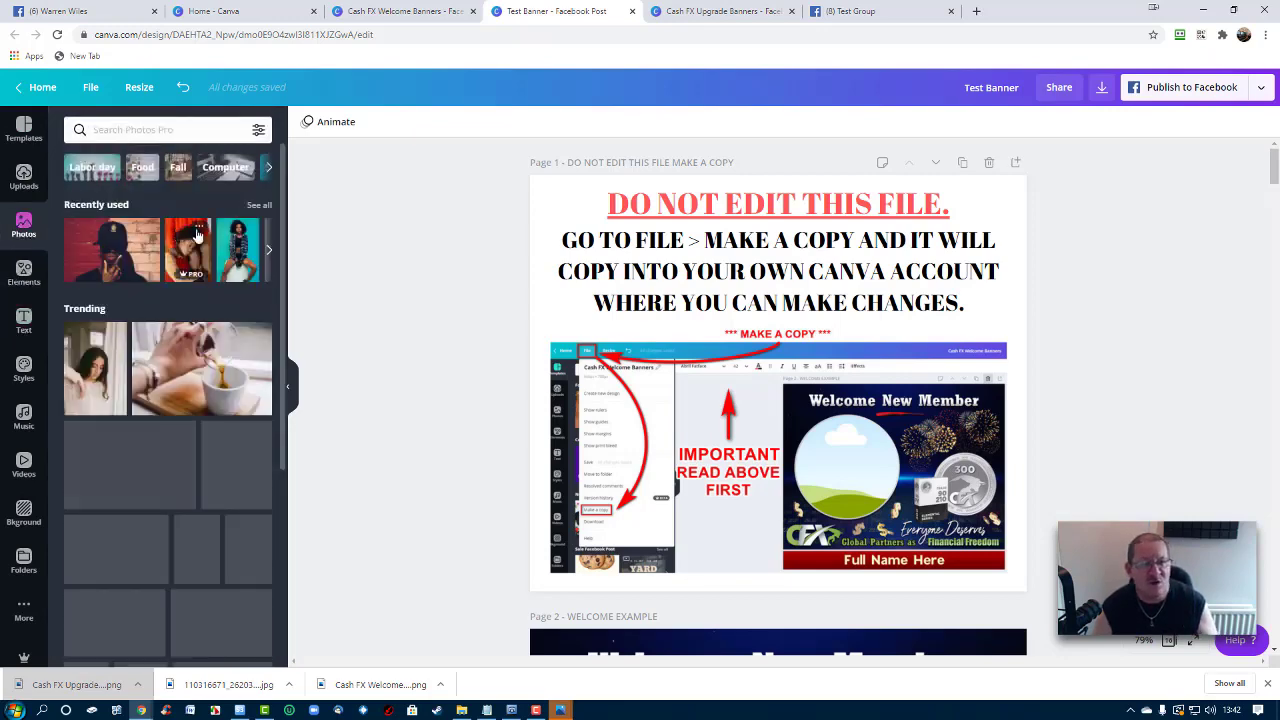
pyautogui.scroll(-1, 200, 243)
pyautogui.scroll(-1, 200, 243)
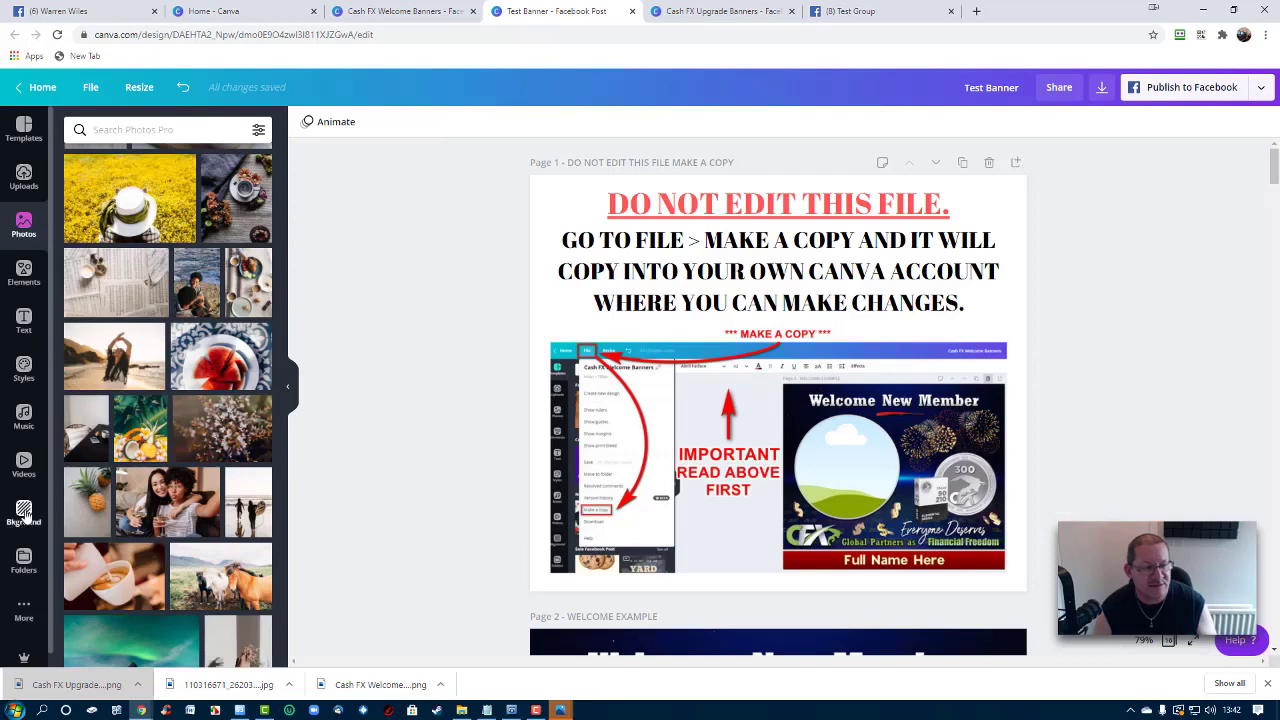
pyautogui.click(22, 515)
pyautogui.scroll(-5, 175, 222)
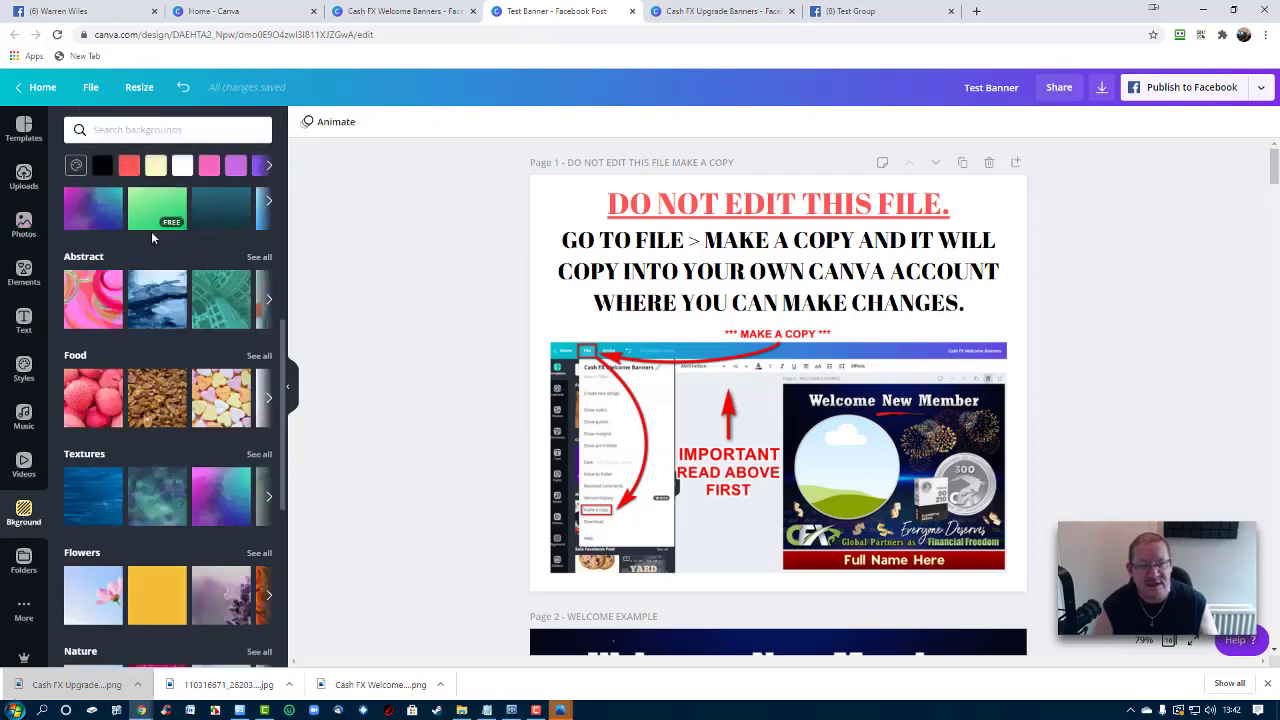
pyautogui.scroll(-8, 221, 273)
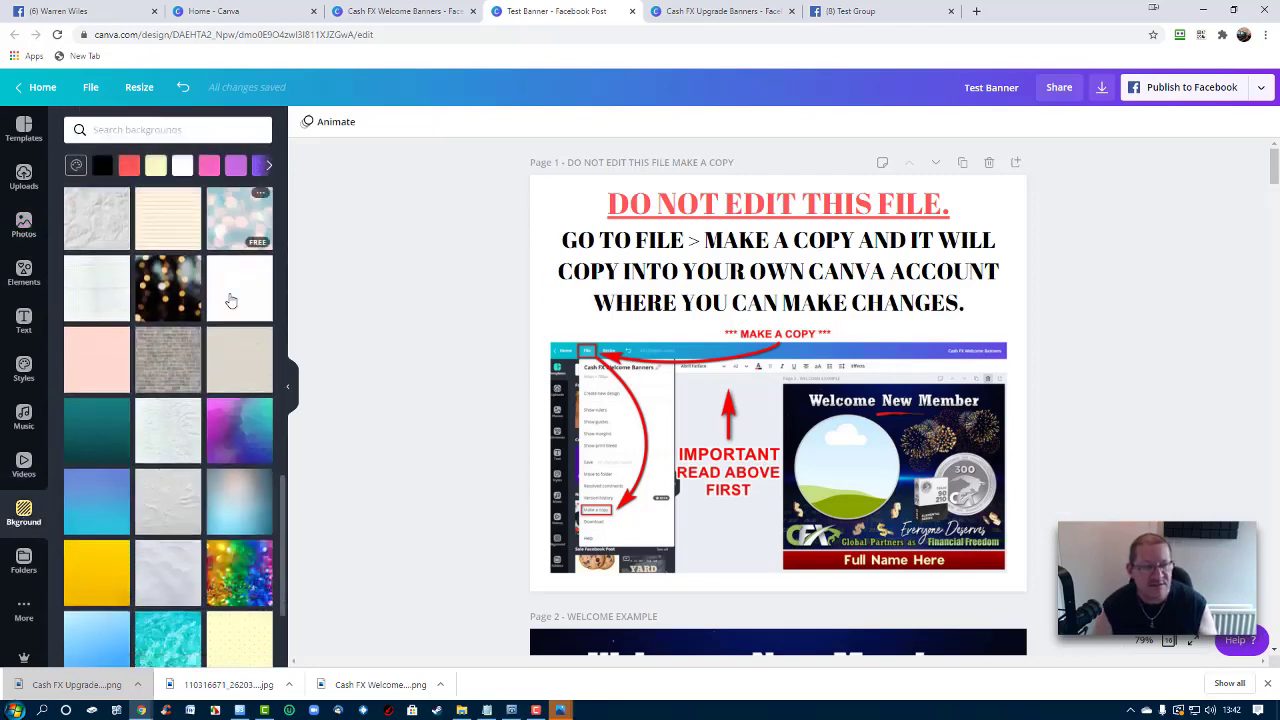
pyautogui.scroll(-8, 228, 296)
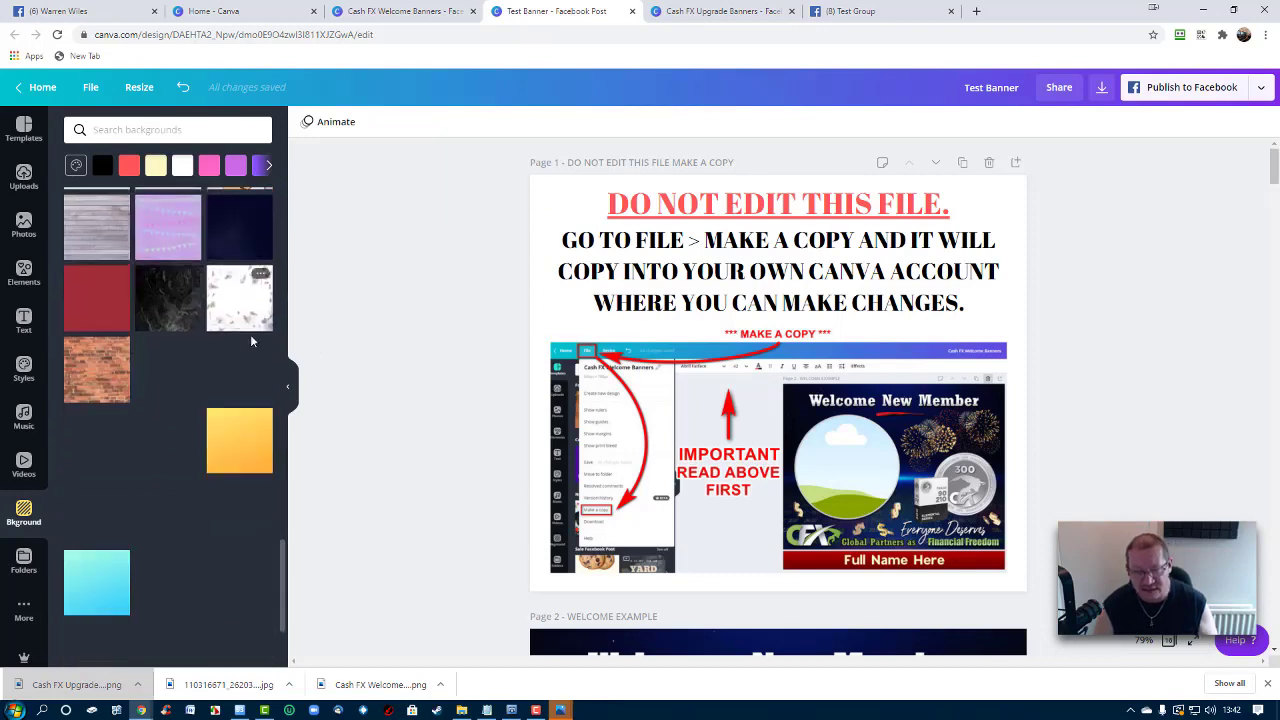
pyautogui.scroll(-3, 190, 318)
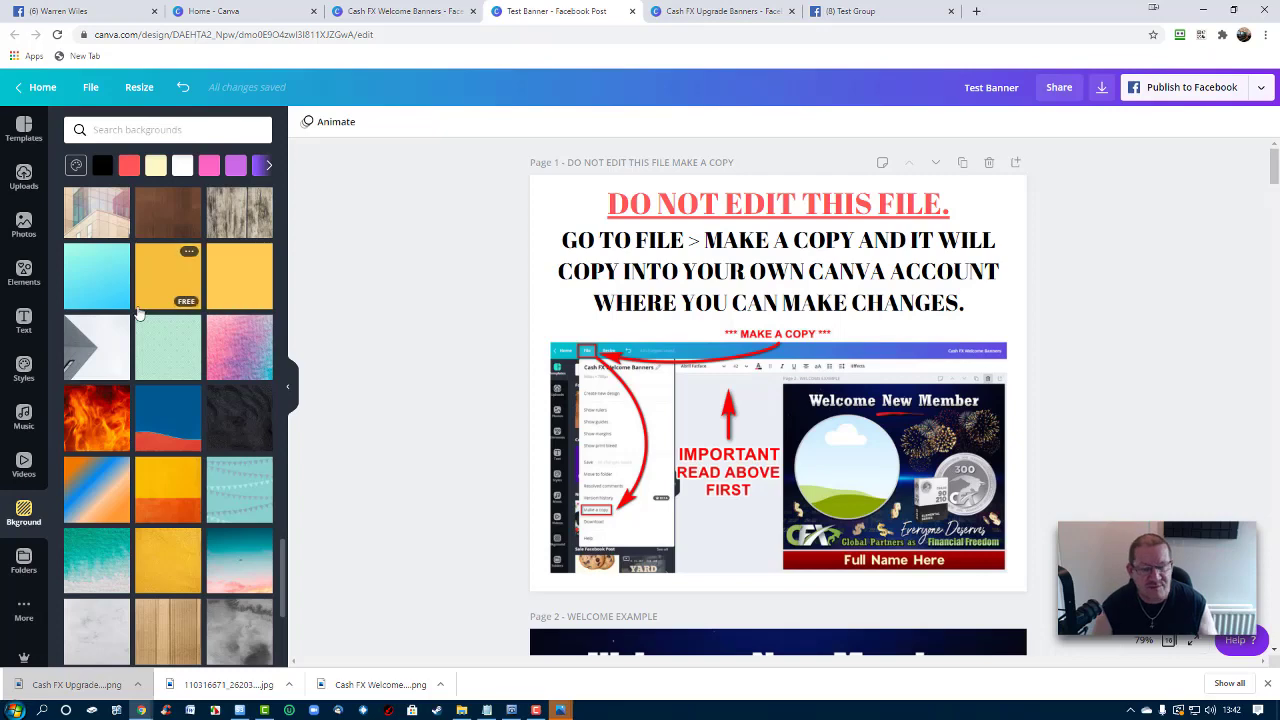
pyautogui.scroll(-1, 214, 300)
pyautogui.scroll(-5, 805, 360)
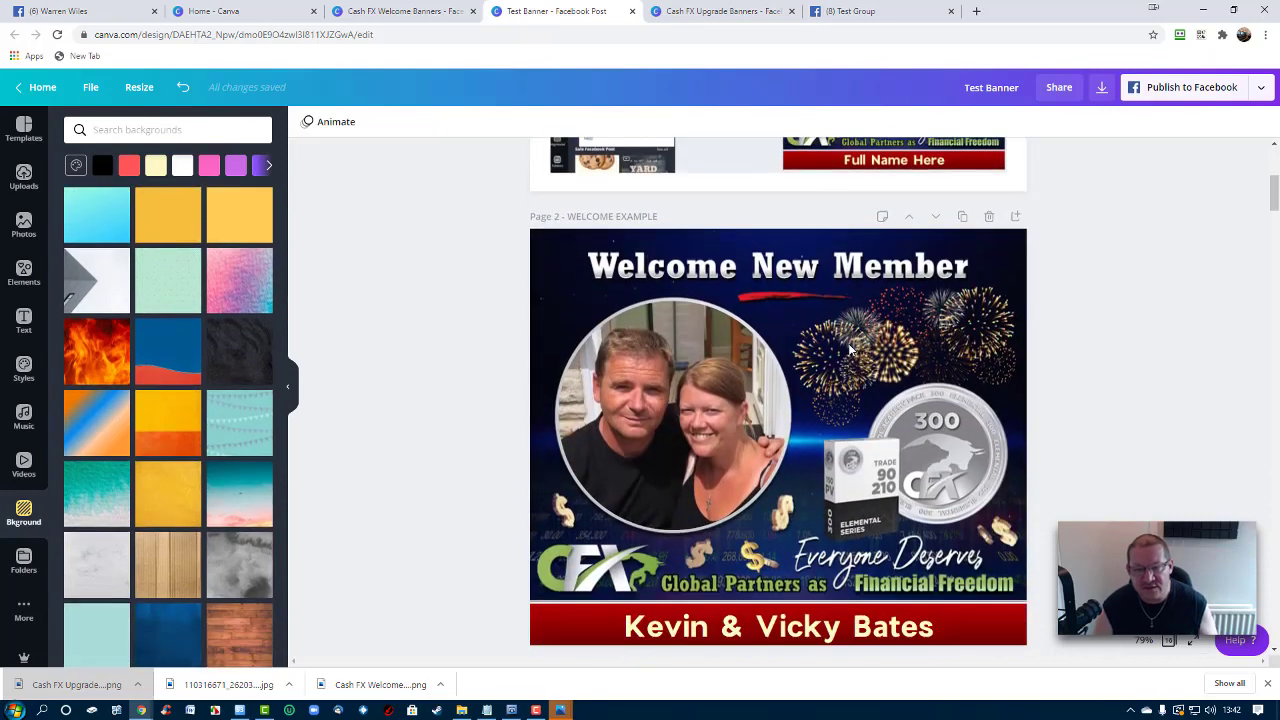